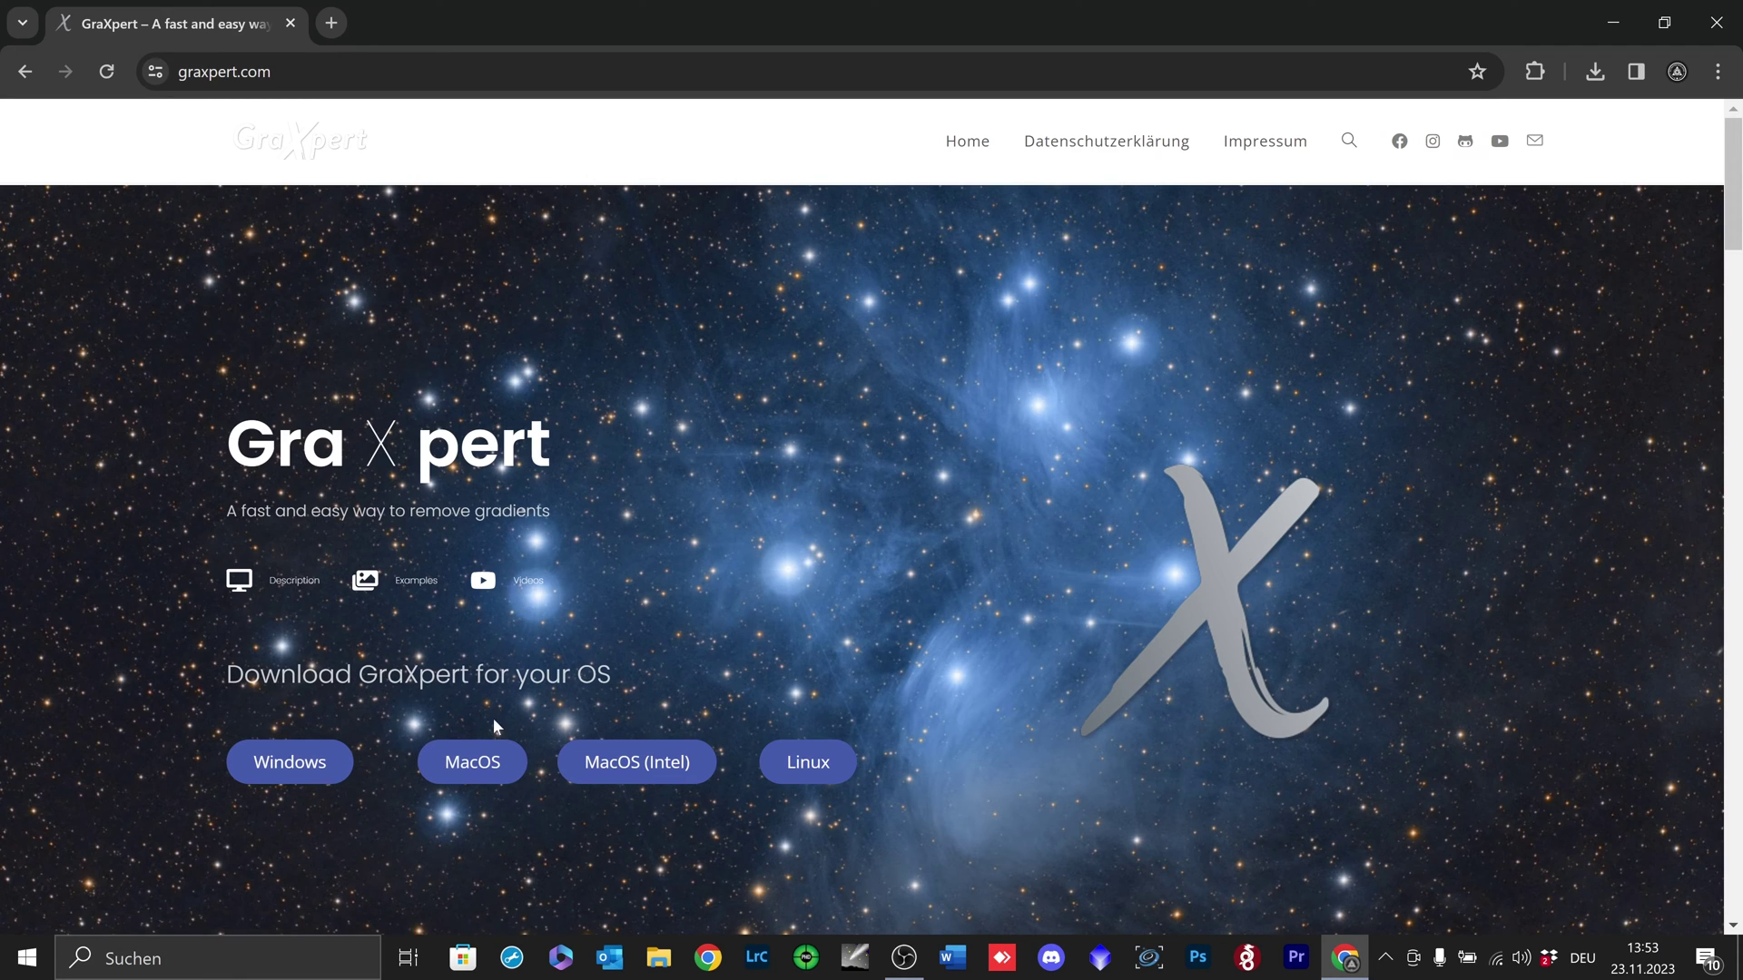
- Download the Windows build of GraXpert (GraXpert-win64) from graxpert.com
{"action": "left_click", "coordinate": [295, 772]}
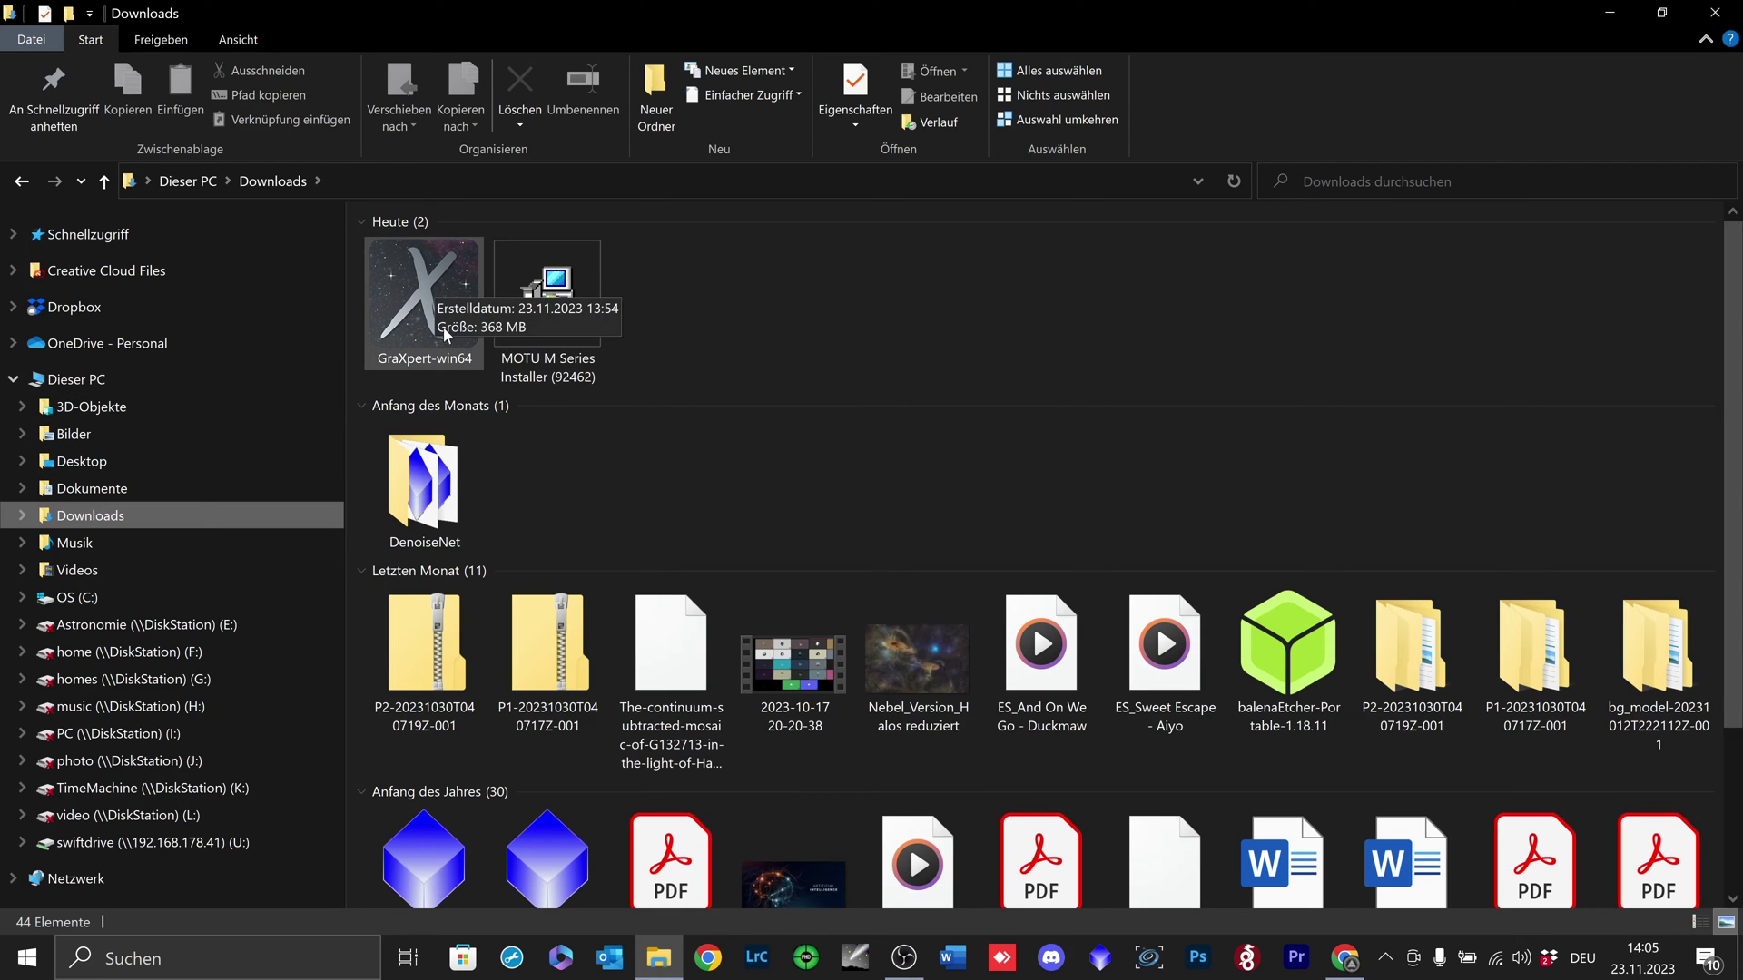
- Launch GraXpert-win64 from Downloads and expand the SmartScreen warning with 'Weitere Informationen'
{"action": "double_click", "coordinate": [435, 283]}
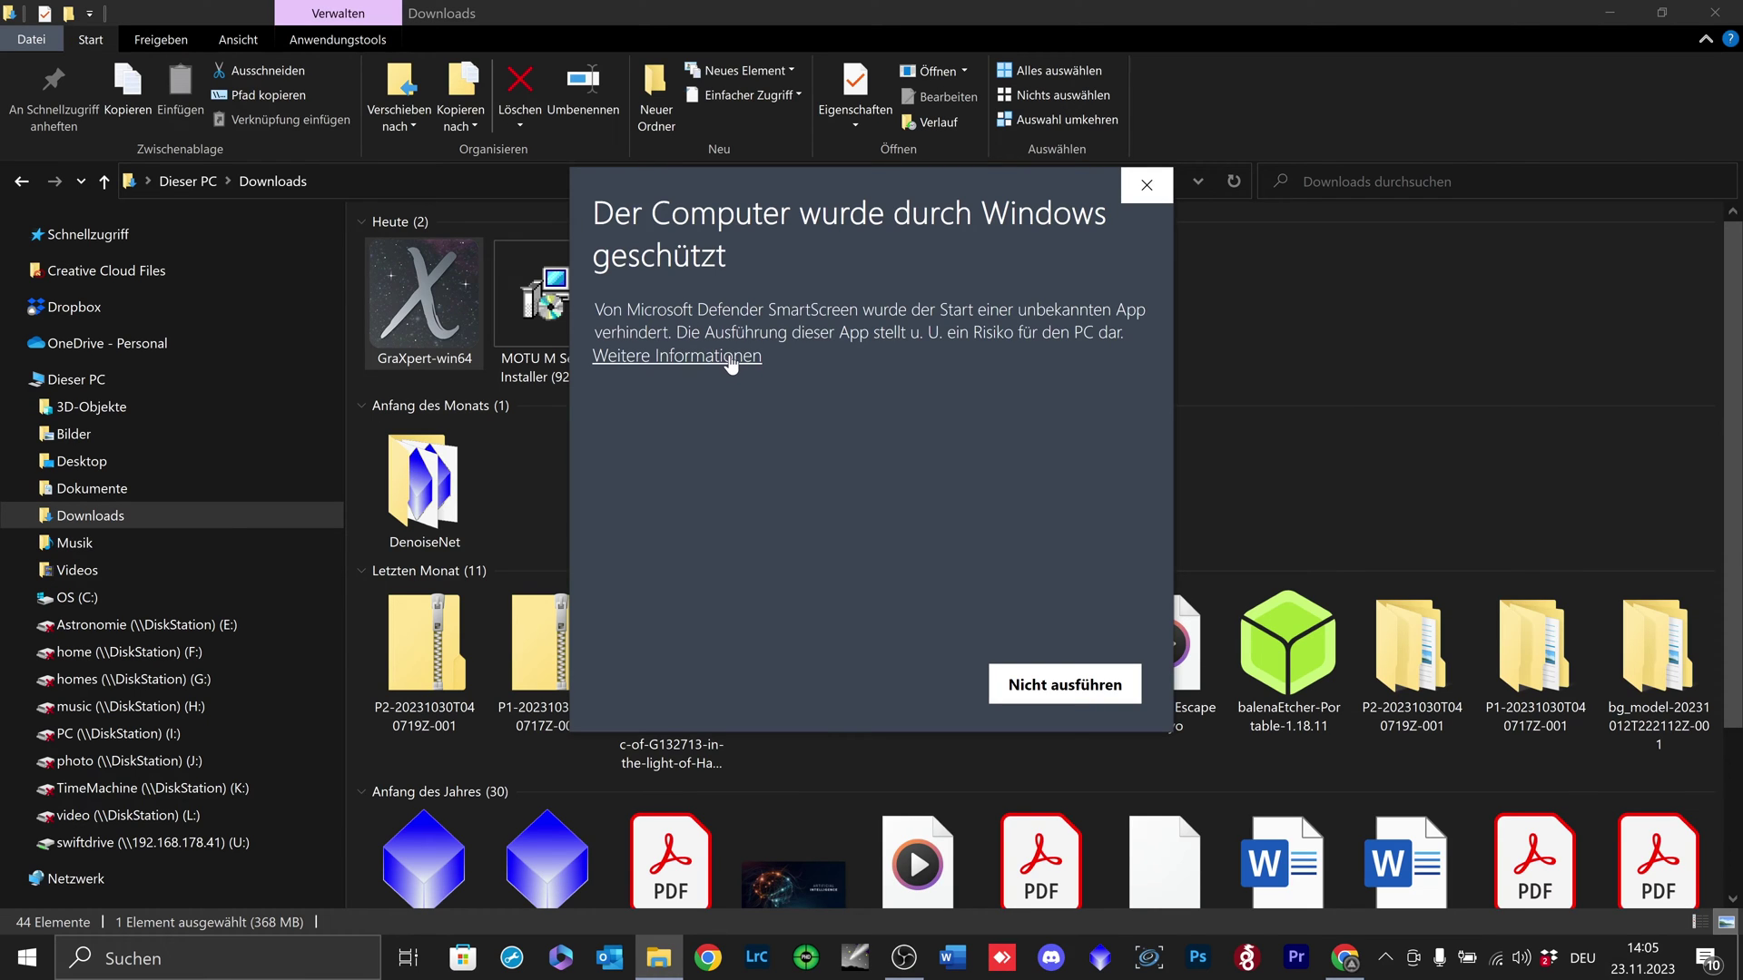
{"action": "left_click", "coordinate": [679, 357]}
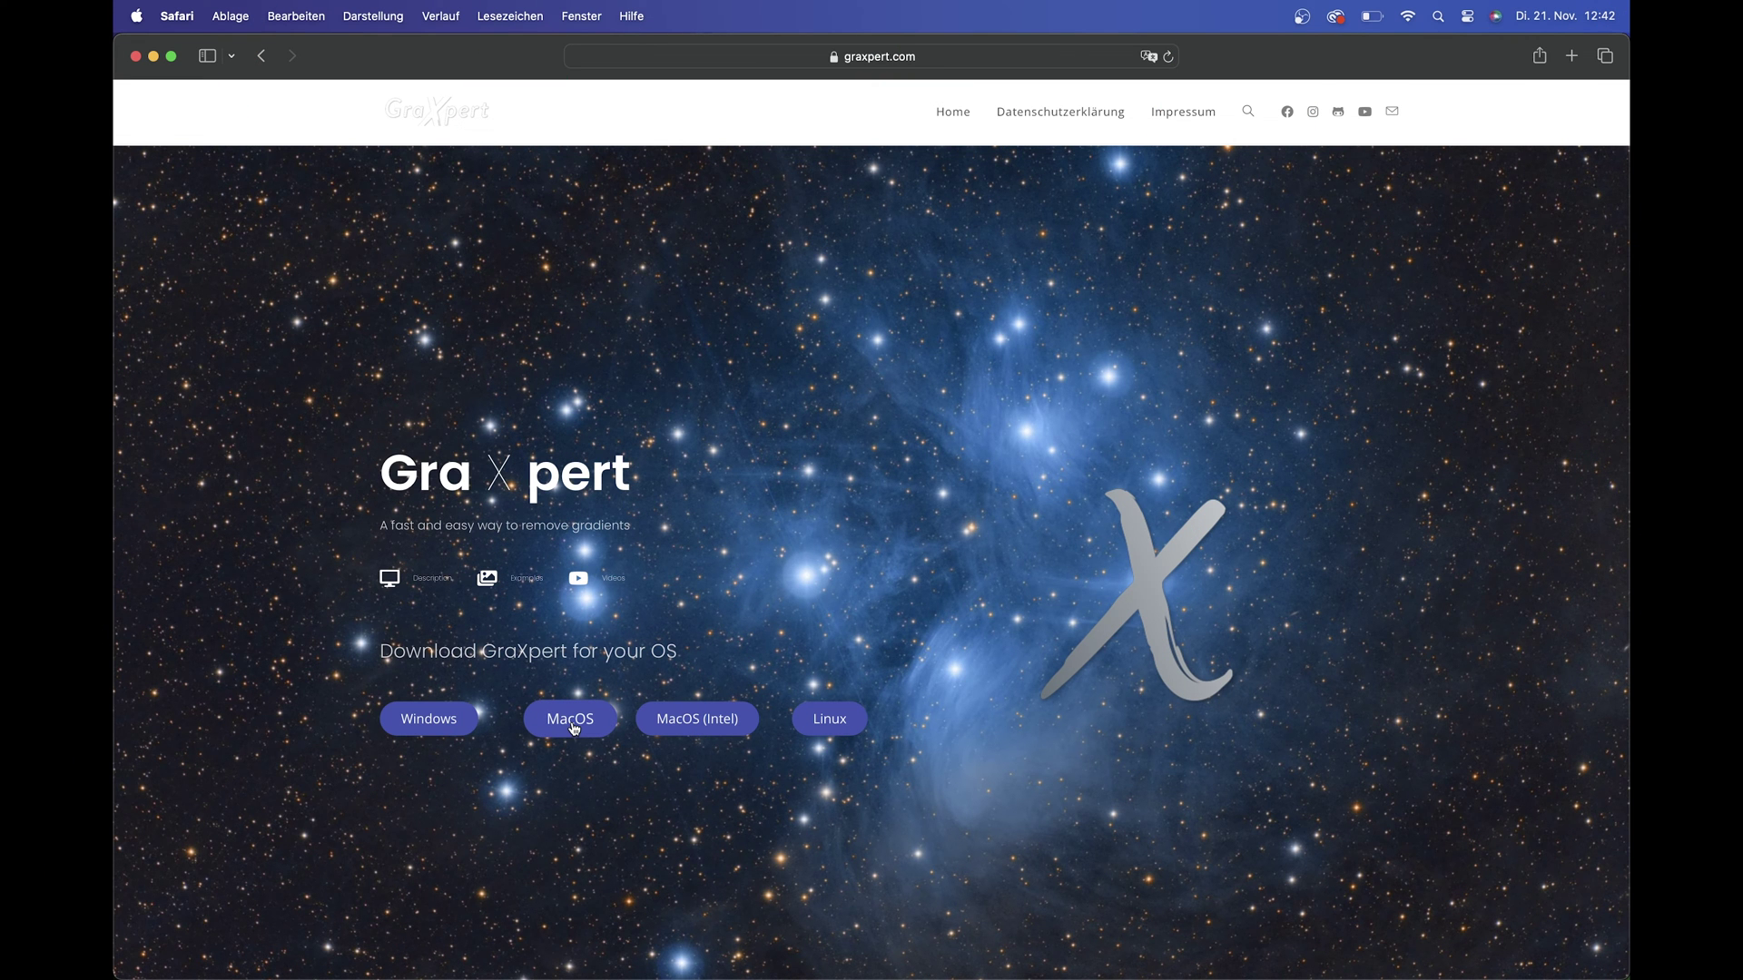
- Download GraXpert-macos-arm64.dmg, allowing downloads from graxpert.com, and show Safari's downloads list
{"action": "left_click", "coordinate": [571, 721]}
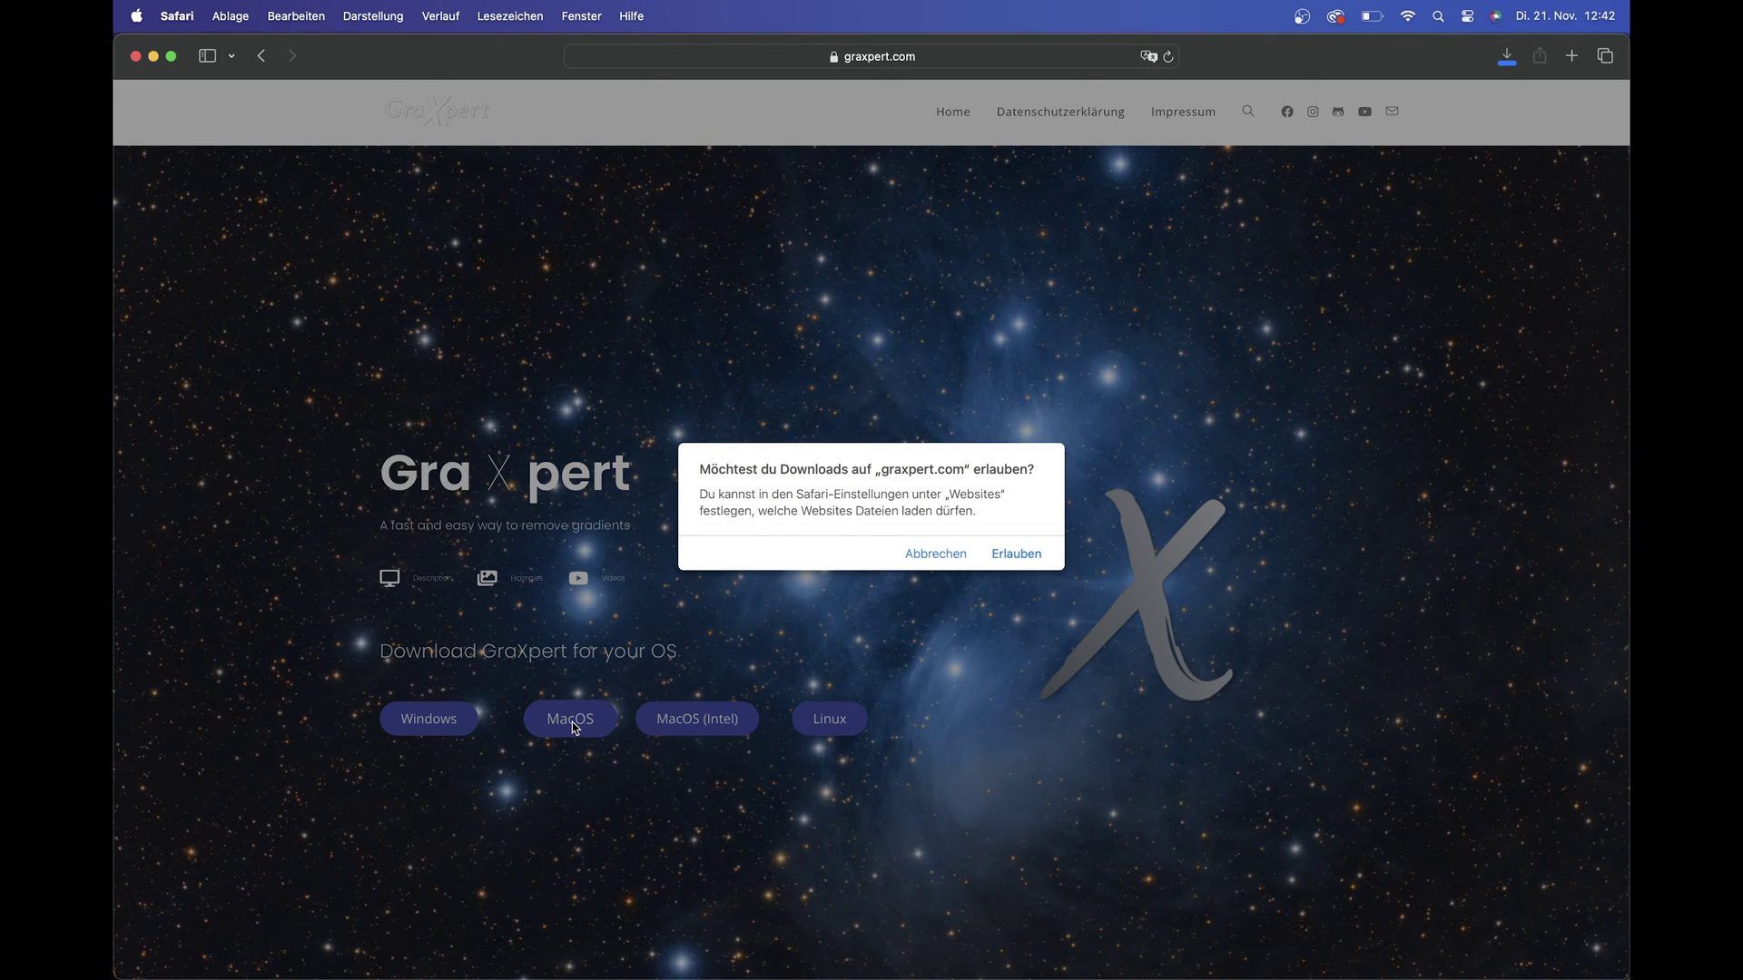
{"action": "left_click", "coordinate": [1012, 555]}
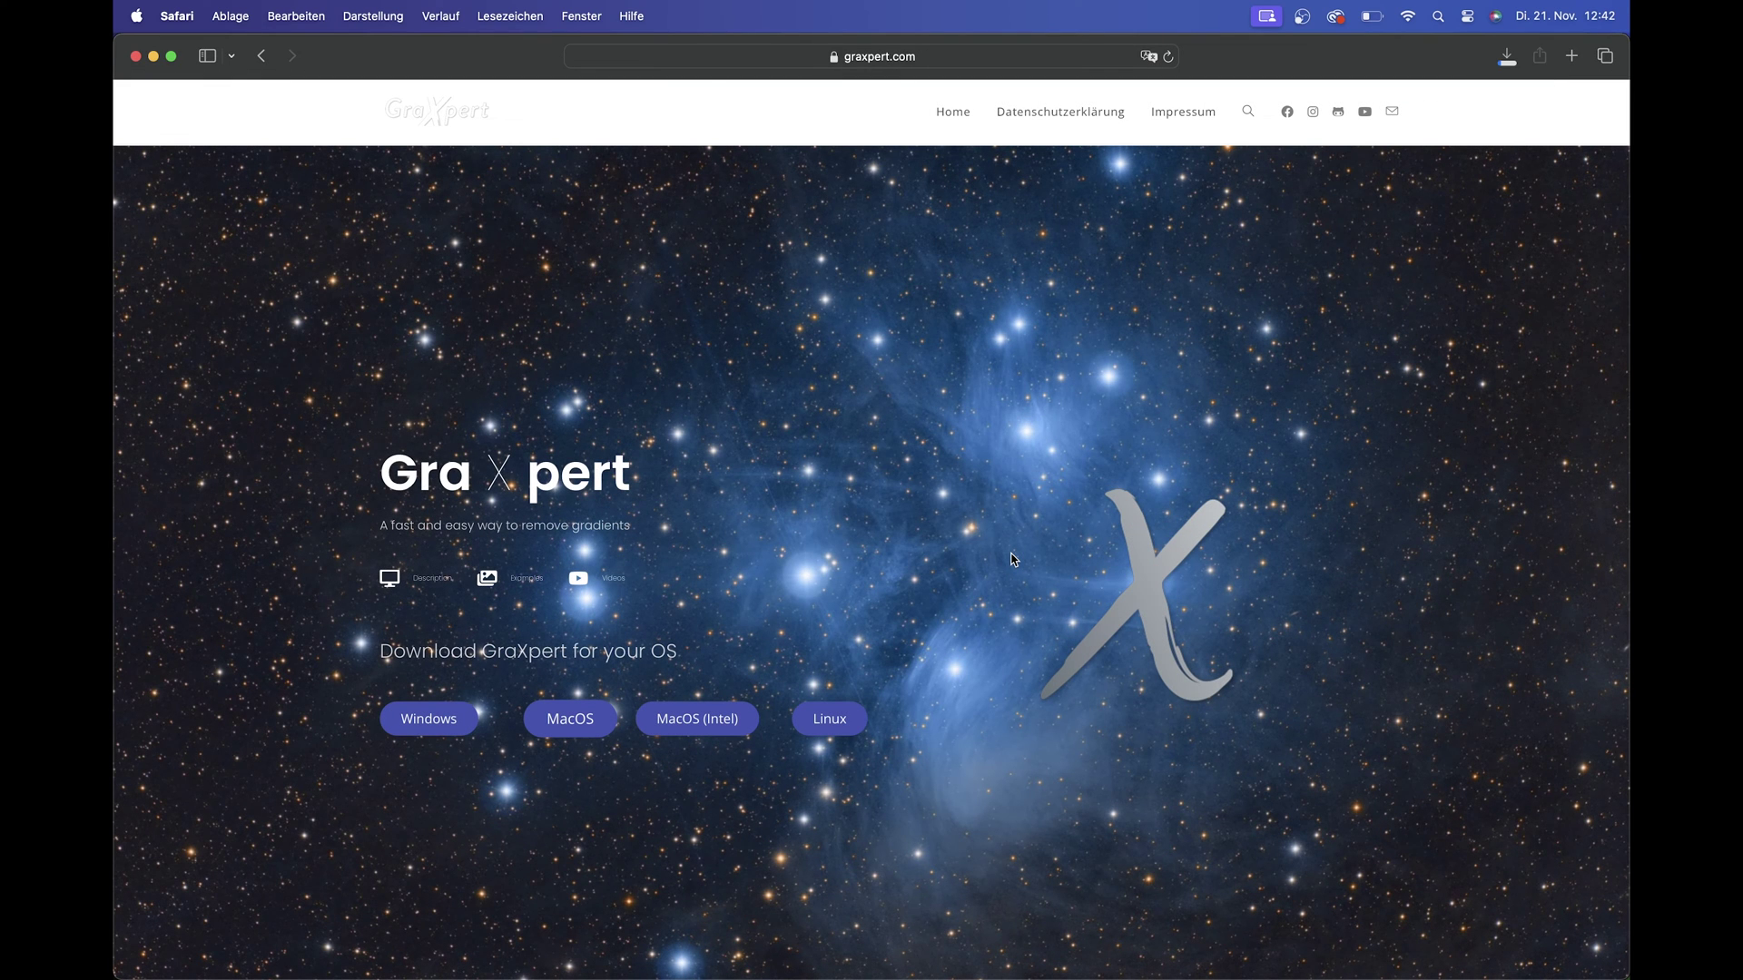
{"action": "left_click", "coordinate": [1507, 55]}
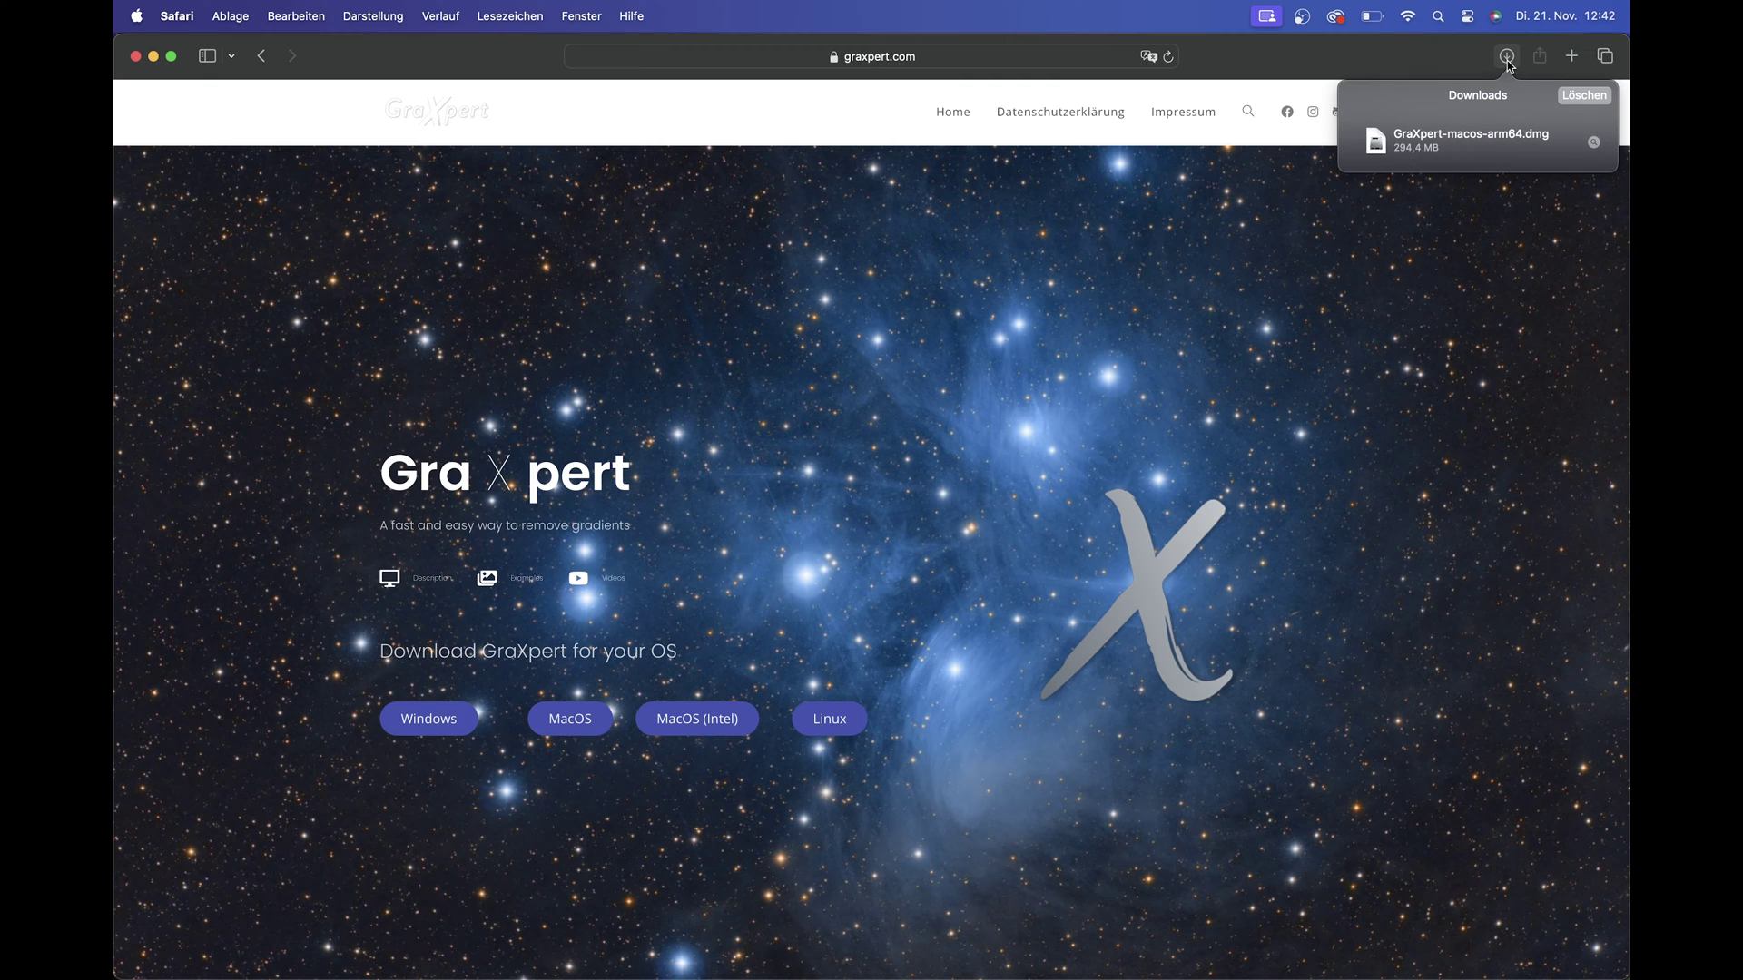
- Open the GraXpert disk image and copy GraXpert into the Applications folder
{"action": "double_click", "coordinate": [1476, 143]}
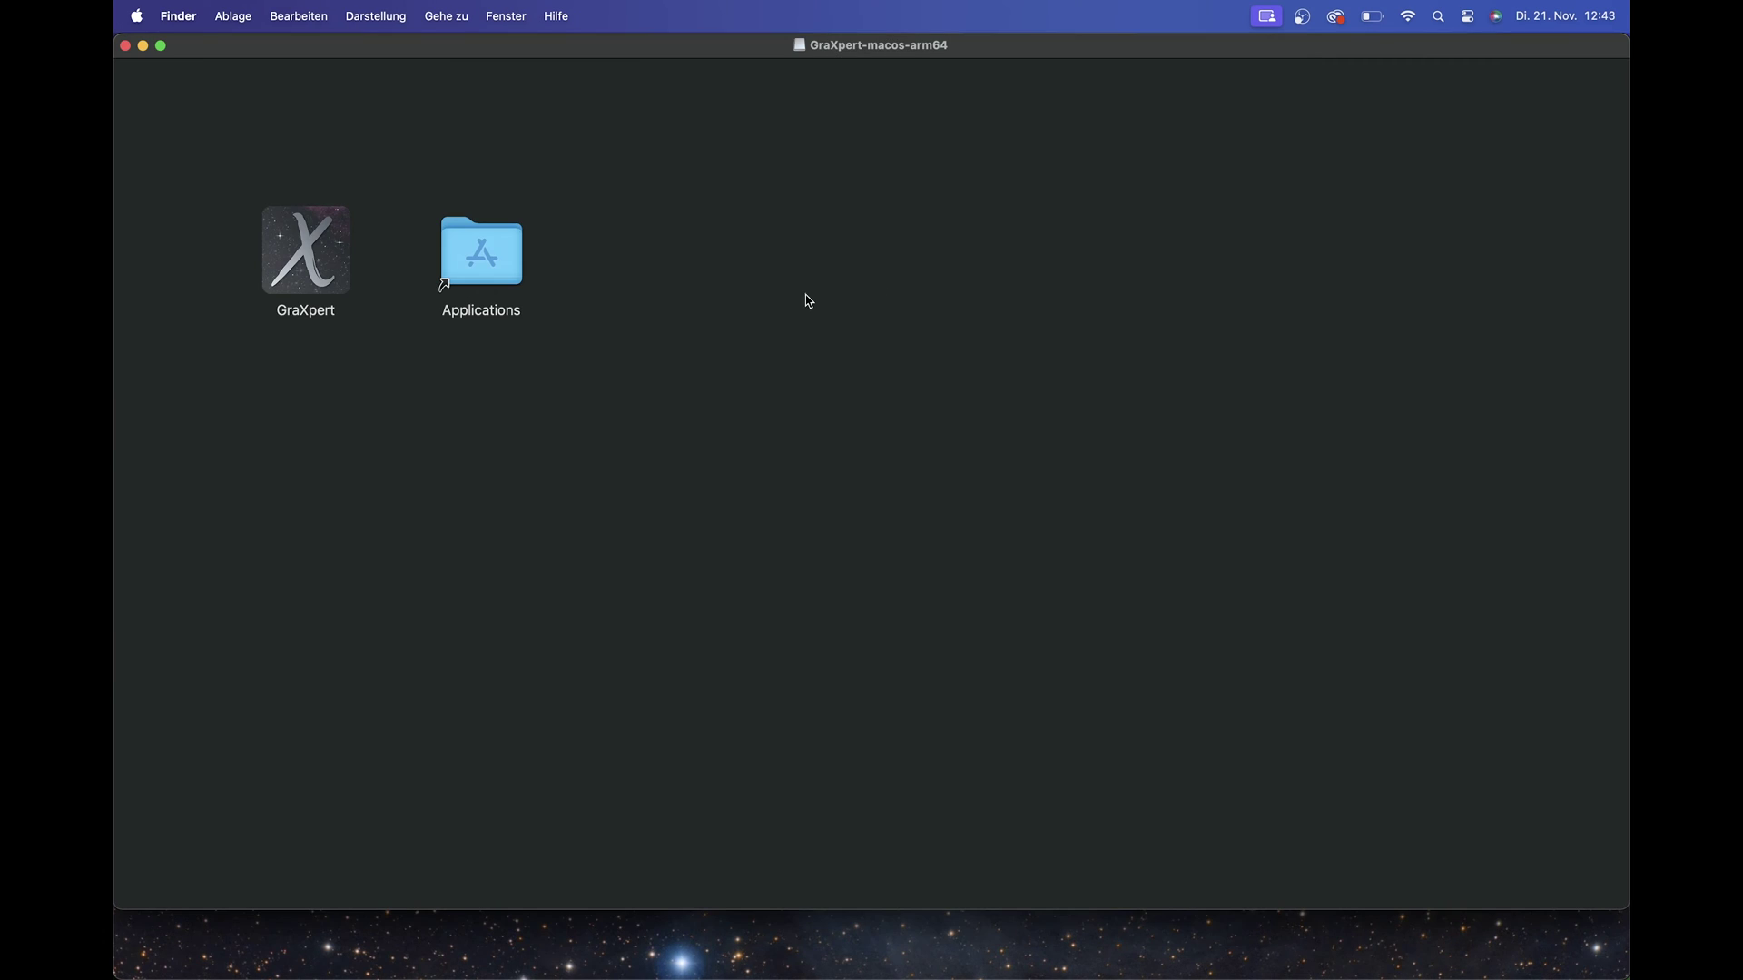
{"action": "left_click_drag", "start_coordinate": [319, 256], "coordinate": [504, 253]}
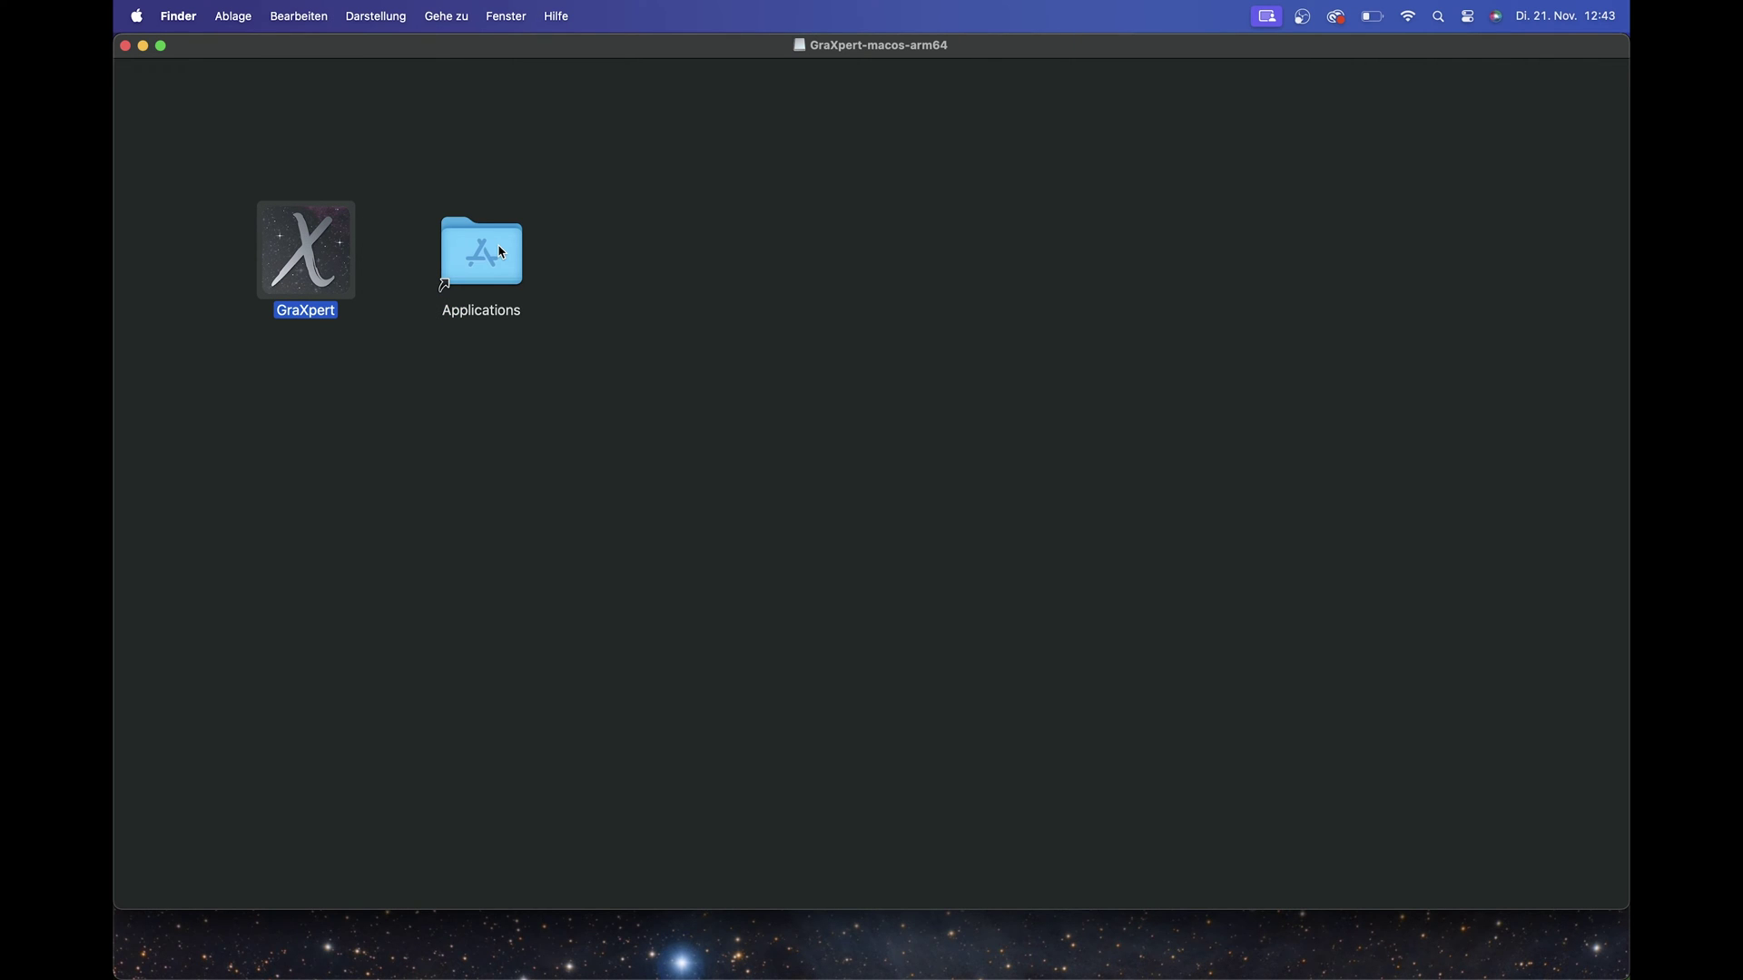
{"action": "left_click", "coordinate": [126, 47]}
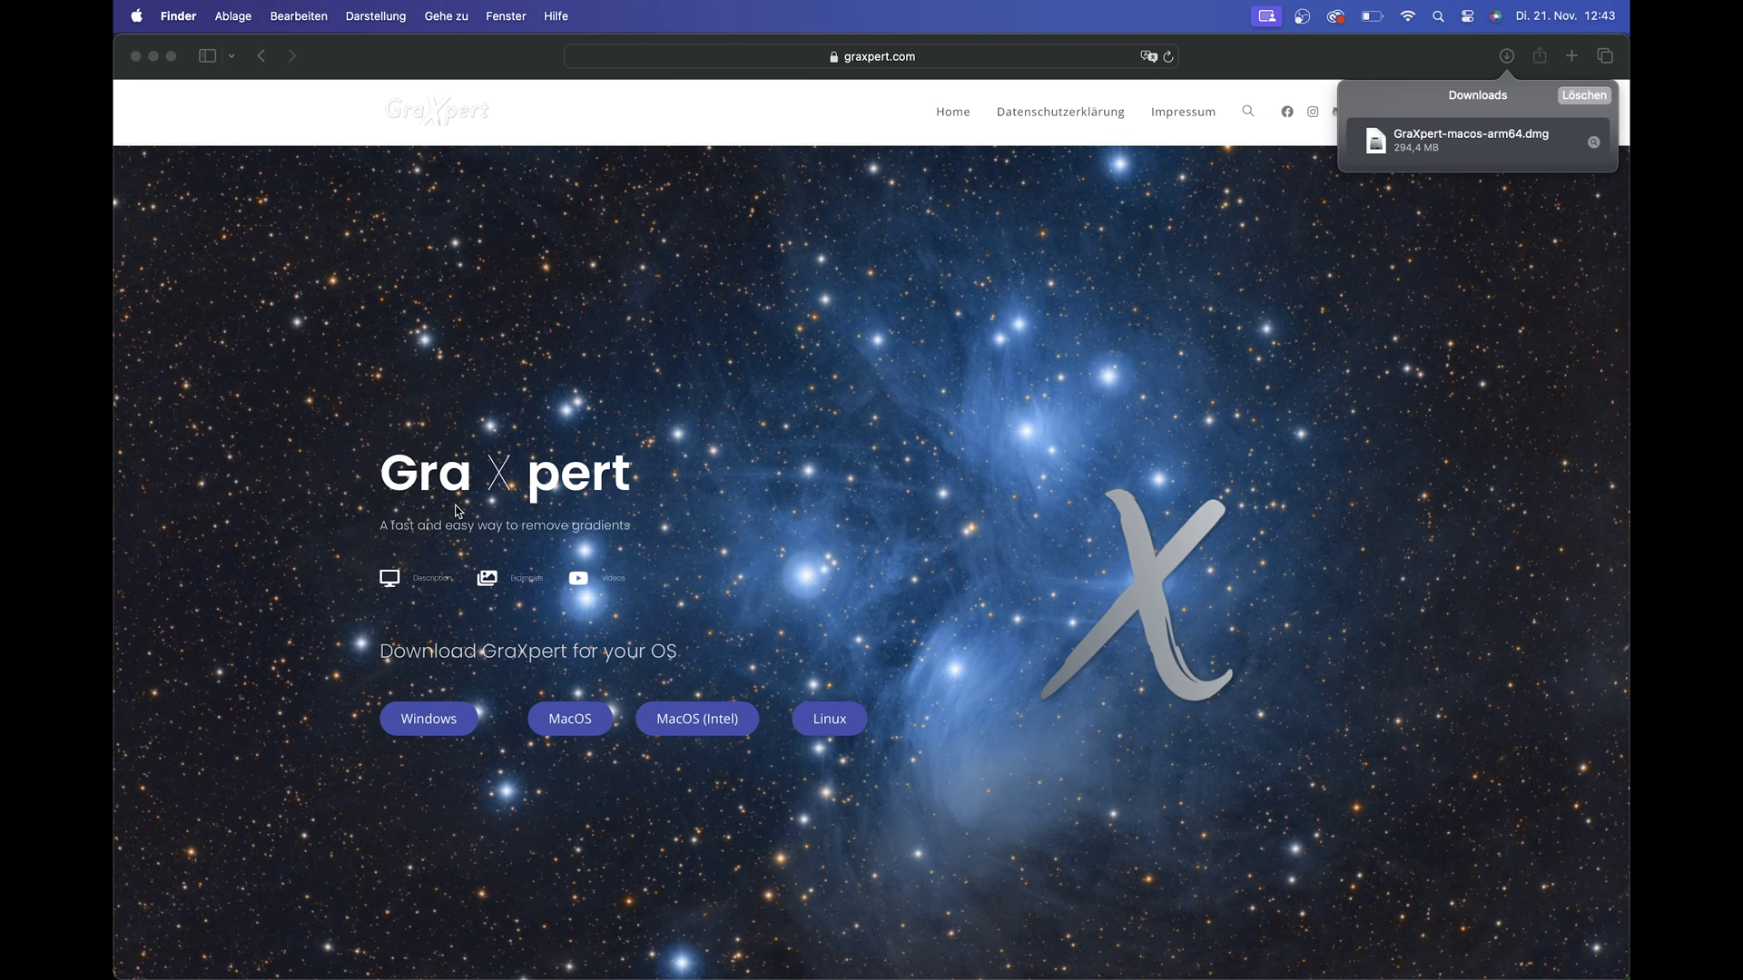
- Open GraXpert from Finder's Programme folder and dismiss the cannot-be-opened warning
{"action": "mouse_move", "coordinate": [245, 975]}
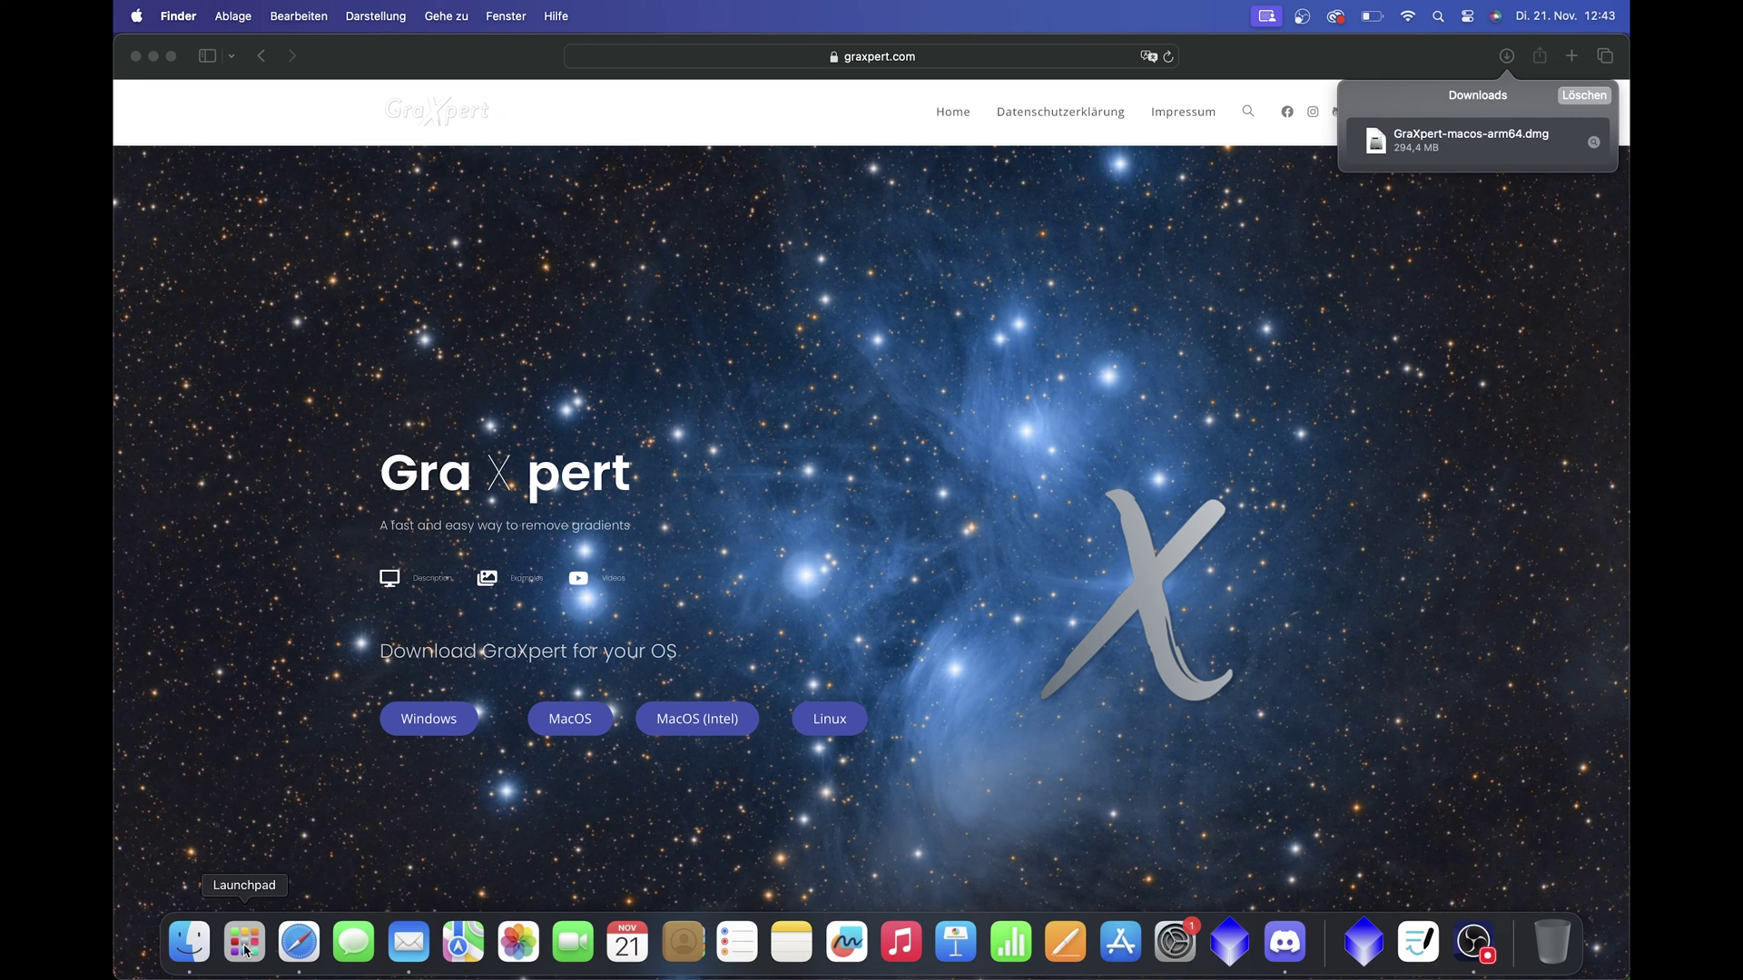
{"action": "left_click", "coordinate": [188, 942]}
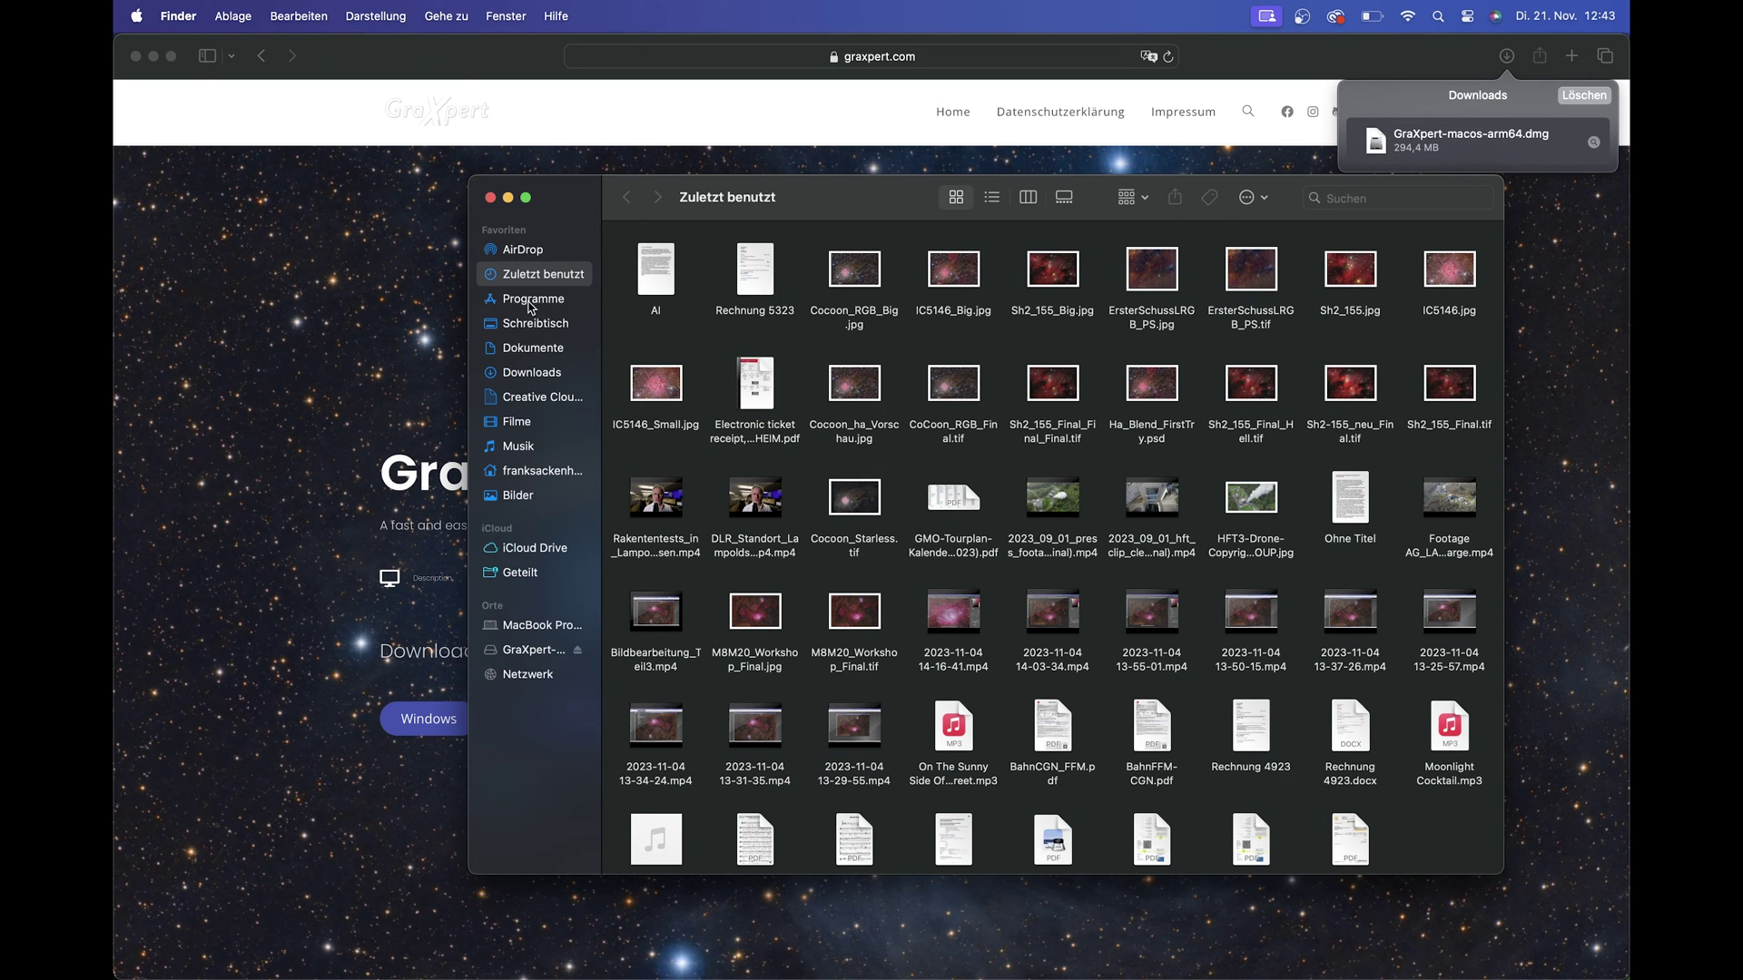
{"action": "left_click", "coordinate": [532, 300]}
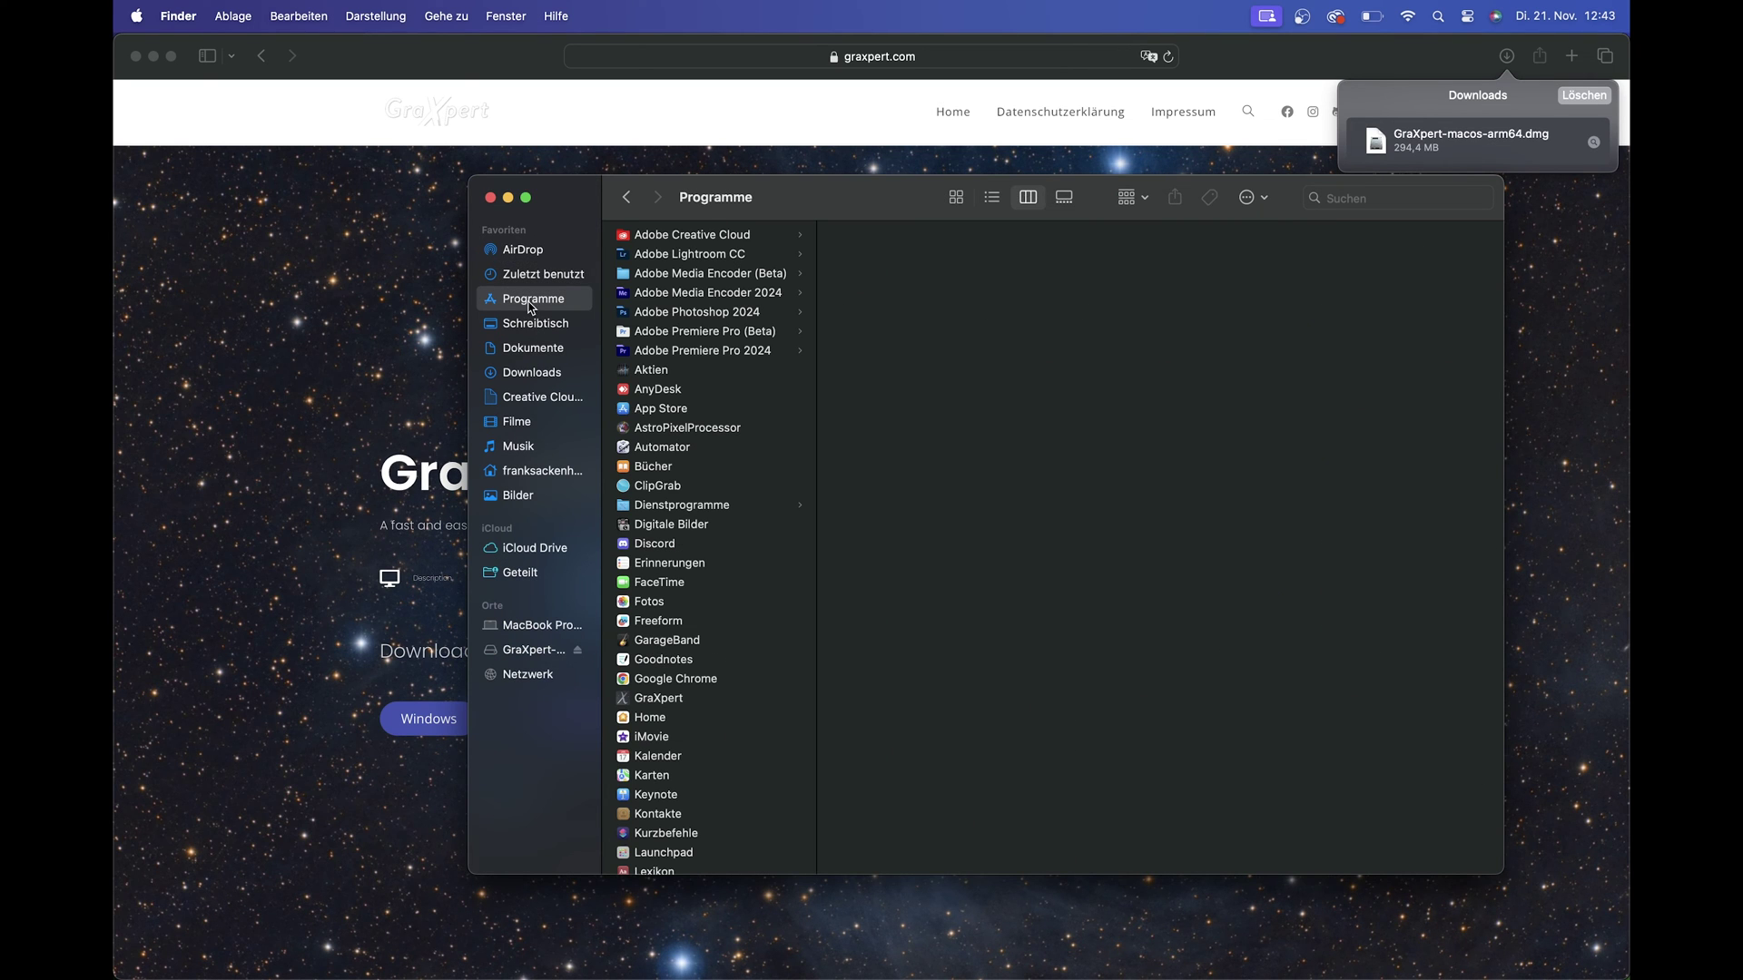
{"action": "left_click", "coordinate": [664, 705]}
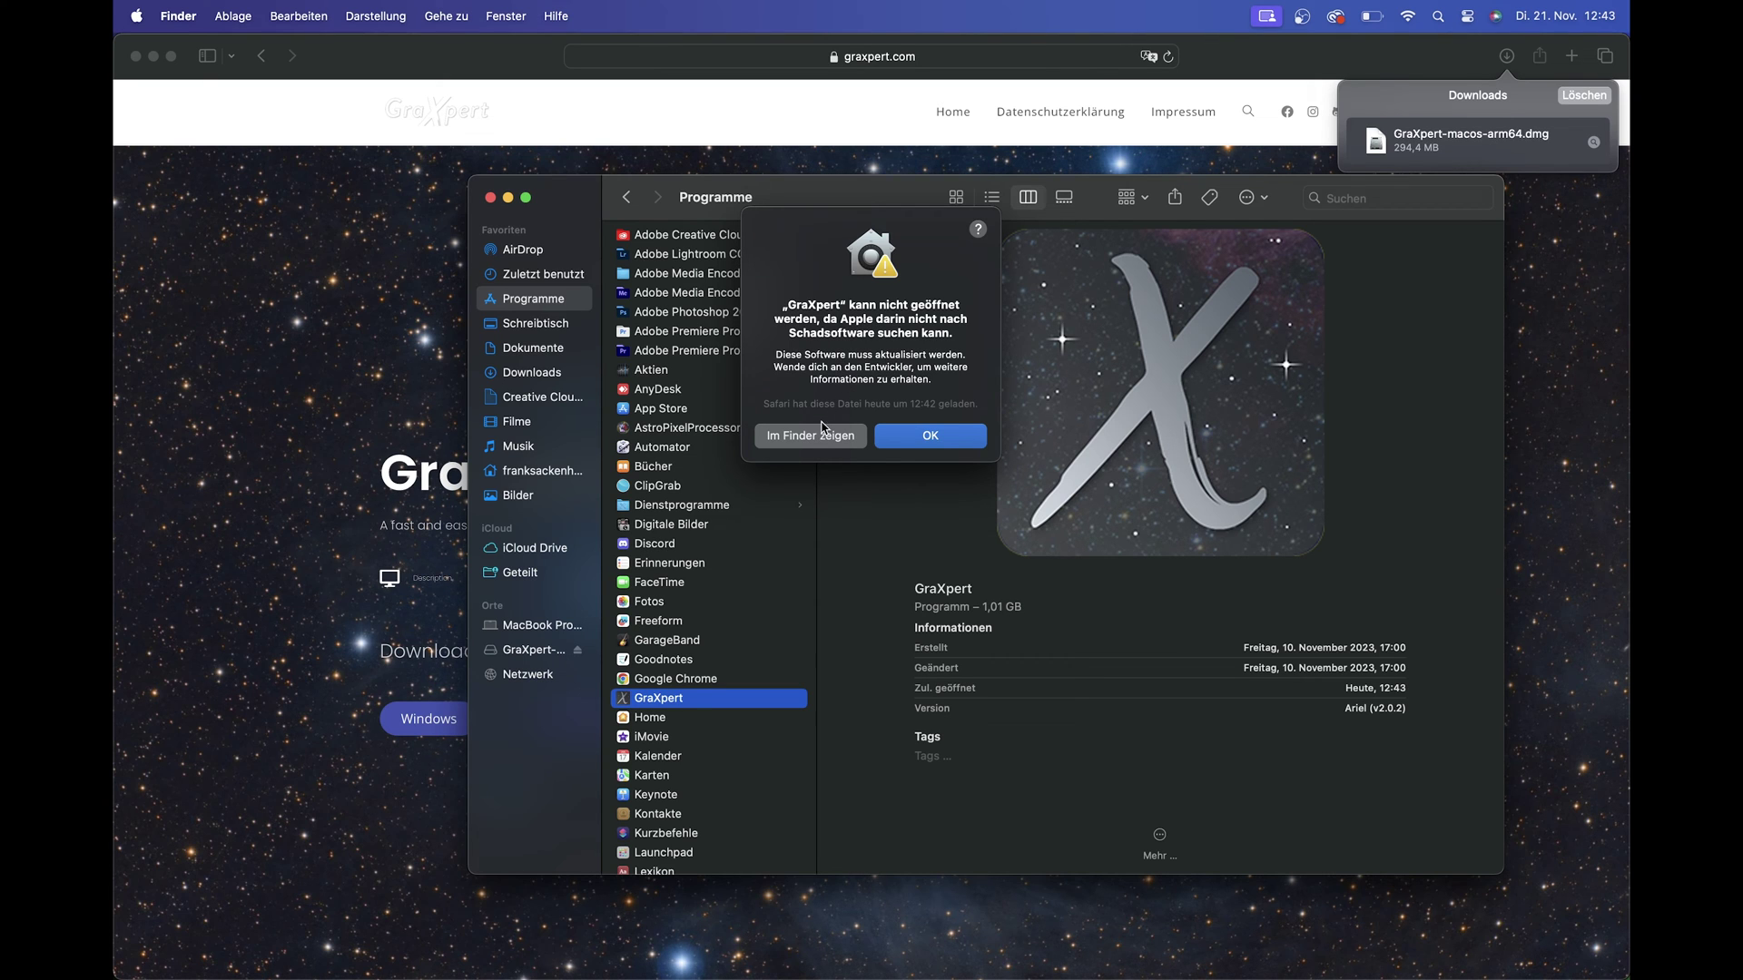
{"action": "left_click", "coordinate": [935, 435]}
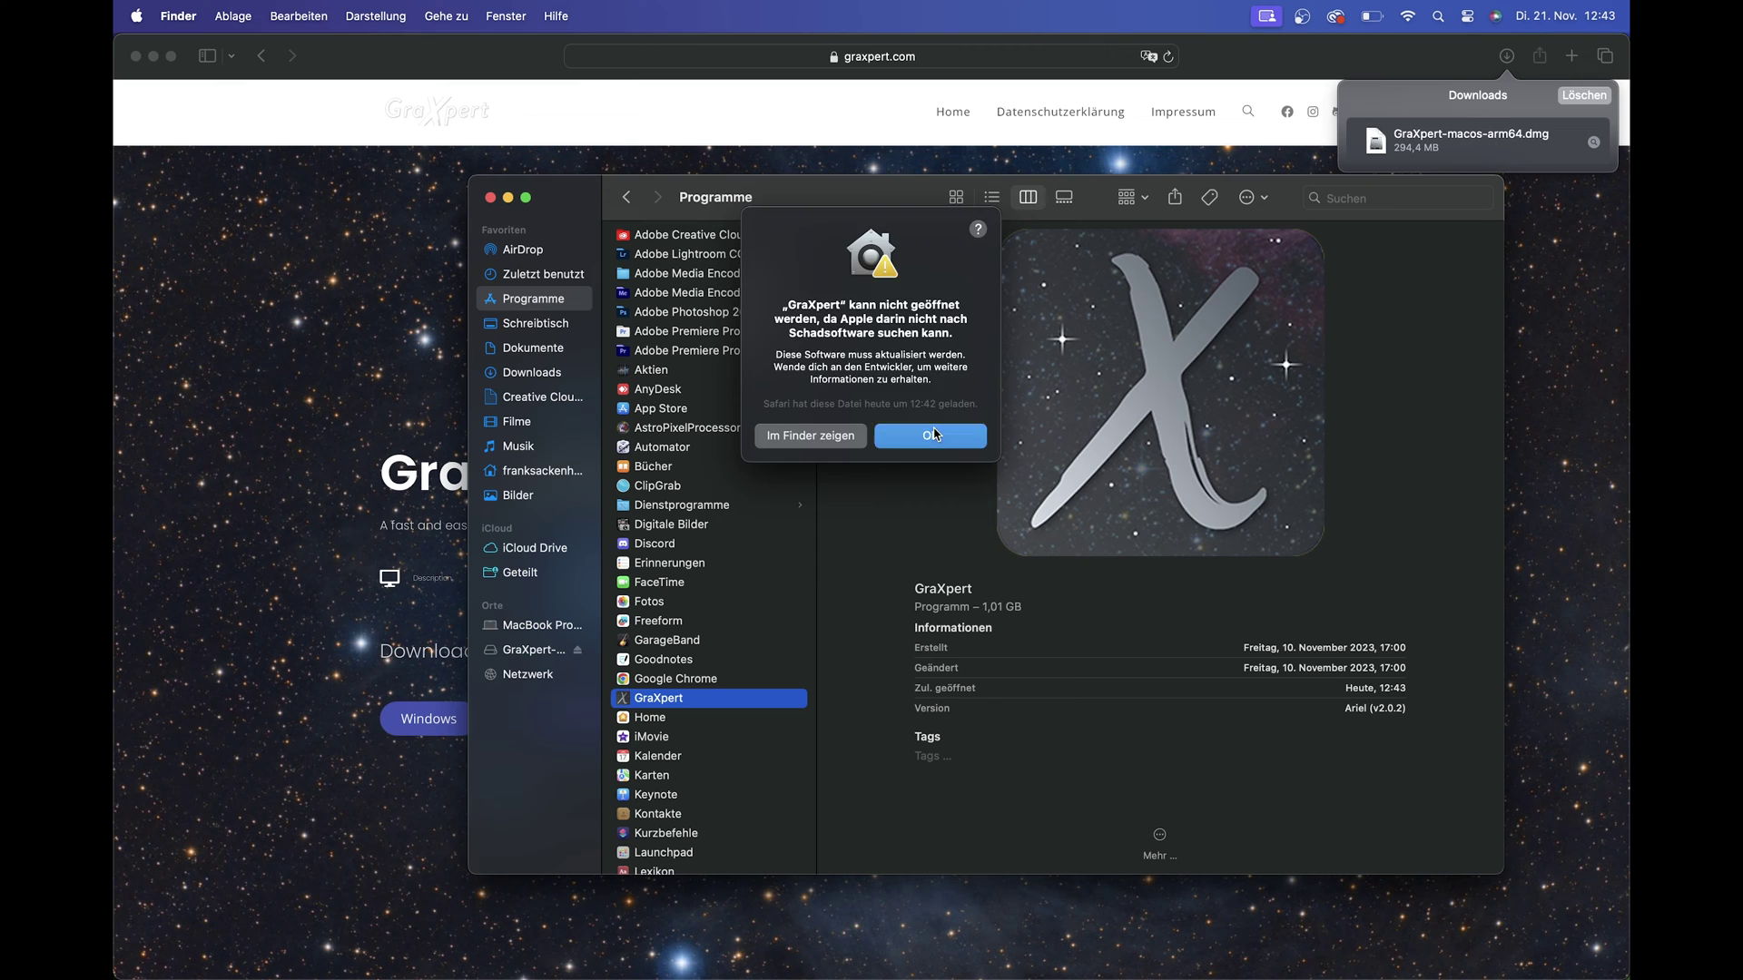
{"action": "left_click", "coordinate": [134, 16]}
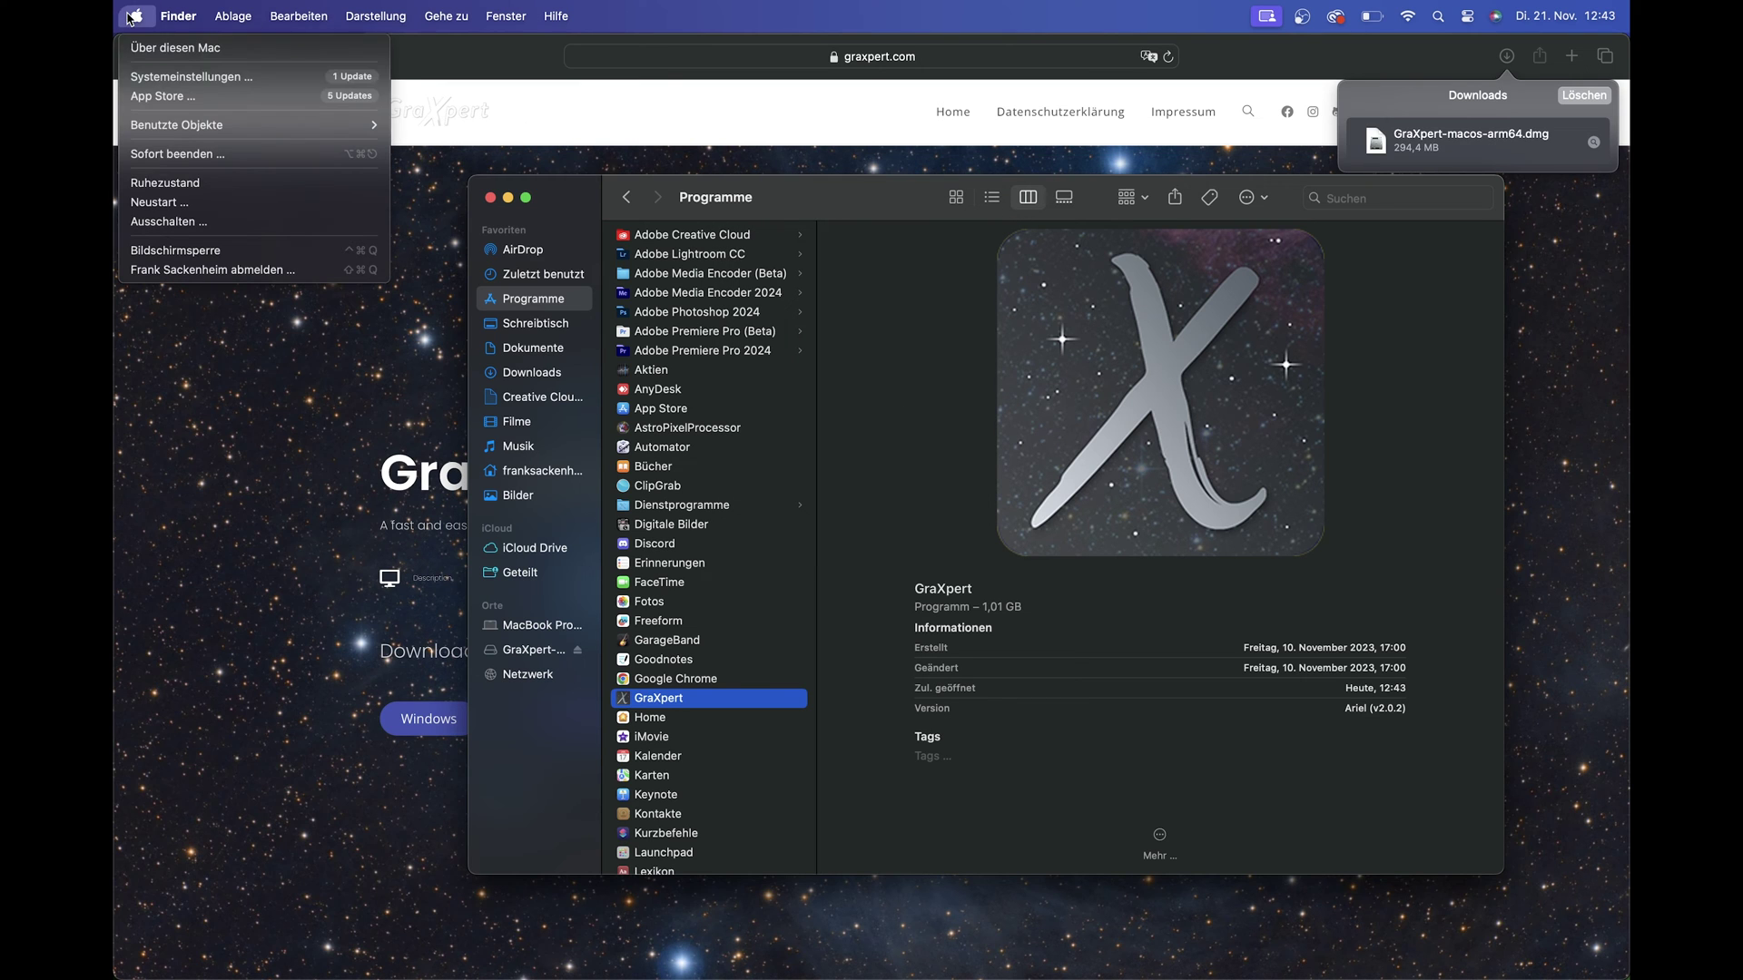
- In Datenschutz & Sicherheit, choose 'Dennoch öffnen' for GraXpert, authenticate with the password, and confirm Öffnen
{"action": "left_click", "coordinate": [166, 80]}
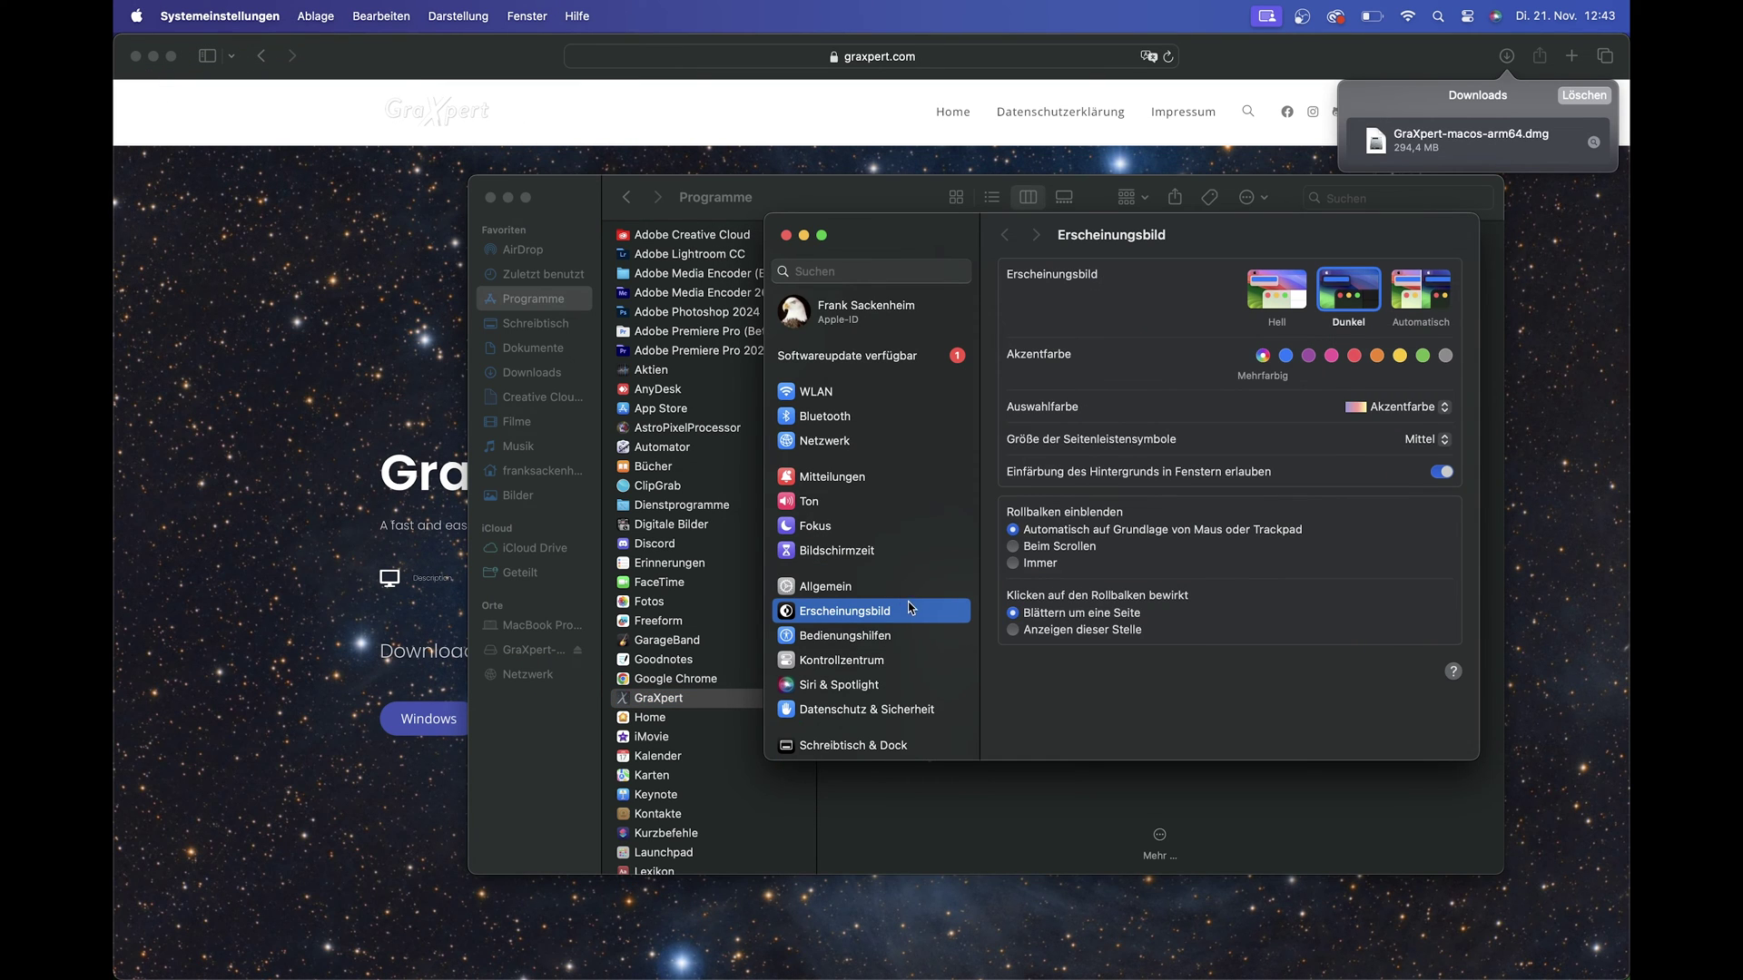
{"action": "scroll", "coordinate": [827, 613], "scroll_direction": "down", "scroll_amount": 3}
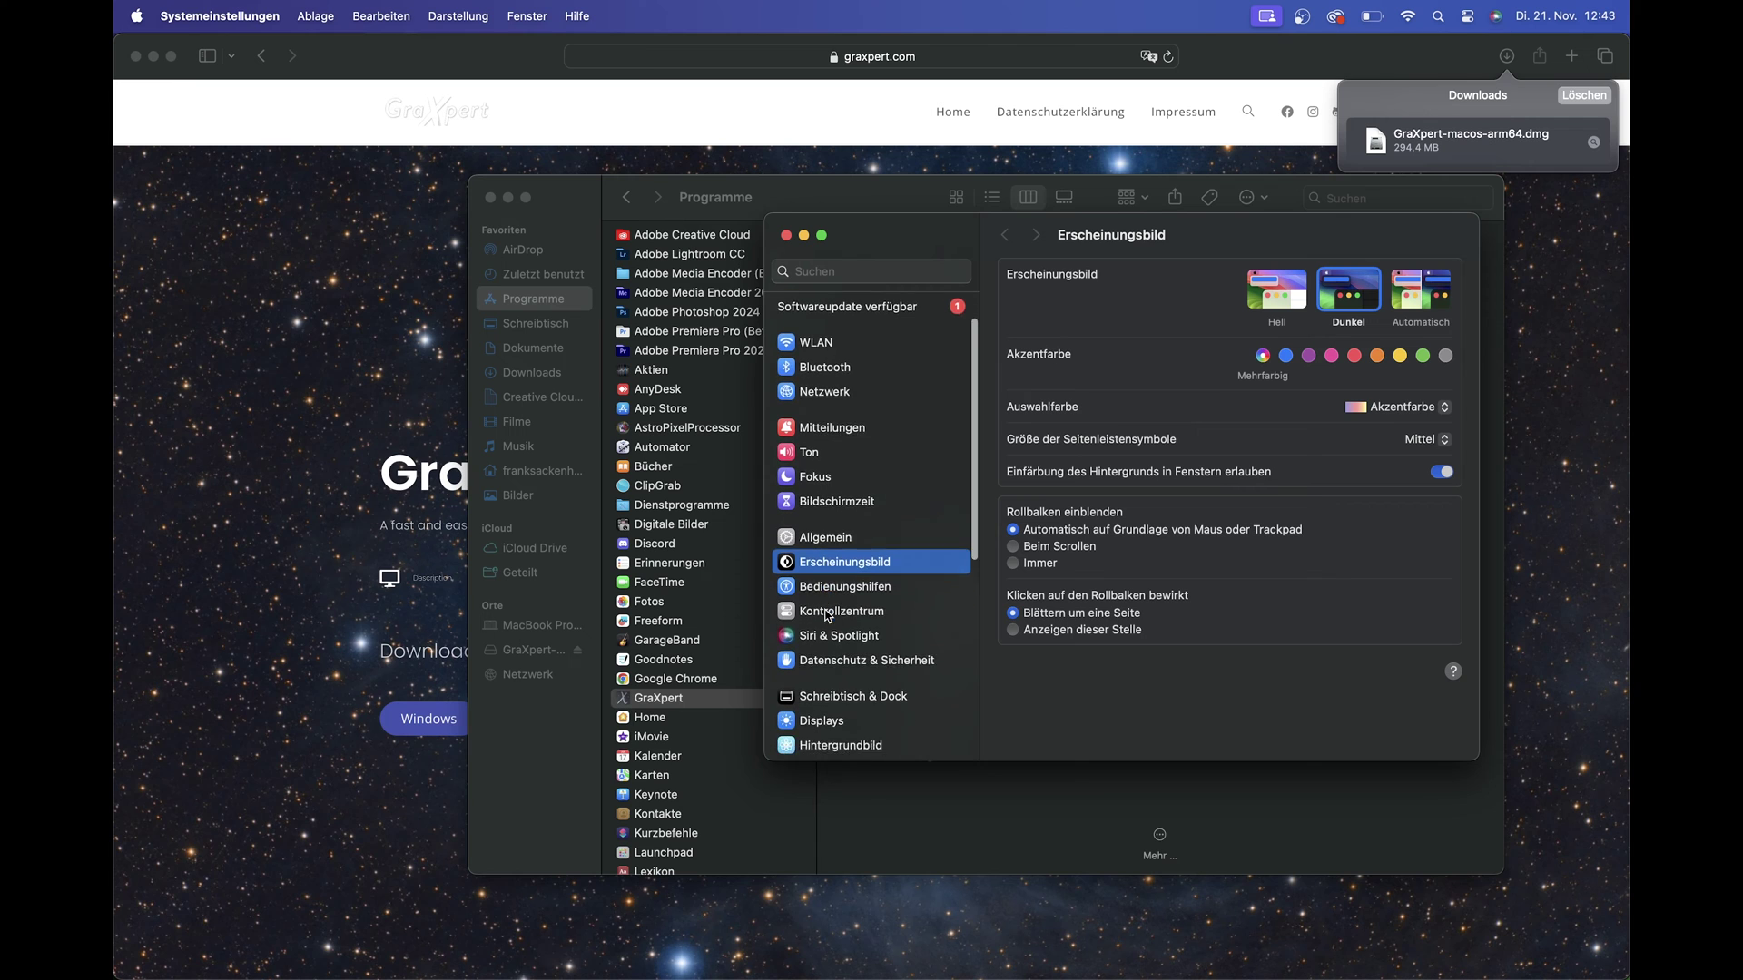
{"action": "scroll", "coordinate": [828, 615], "scroll_direction": "down", "scroll_amount": 2}
{"action": "left_click", "coordinate": [827, 600]}
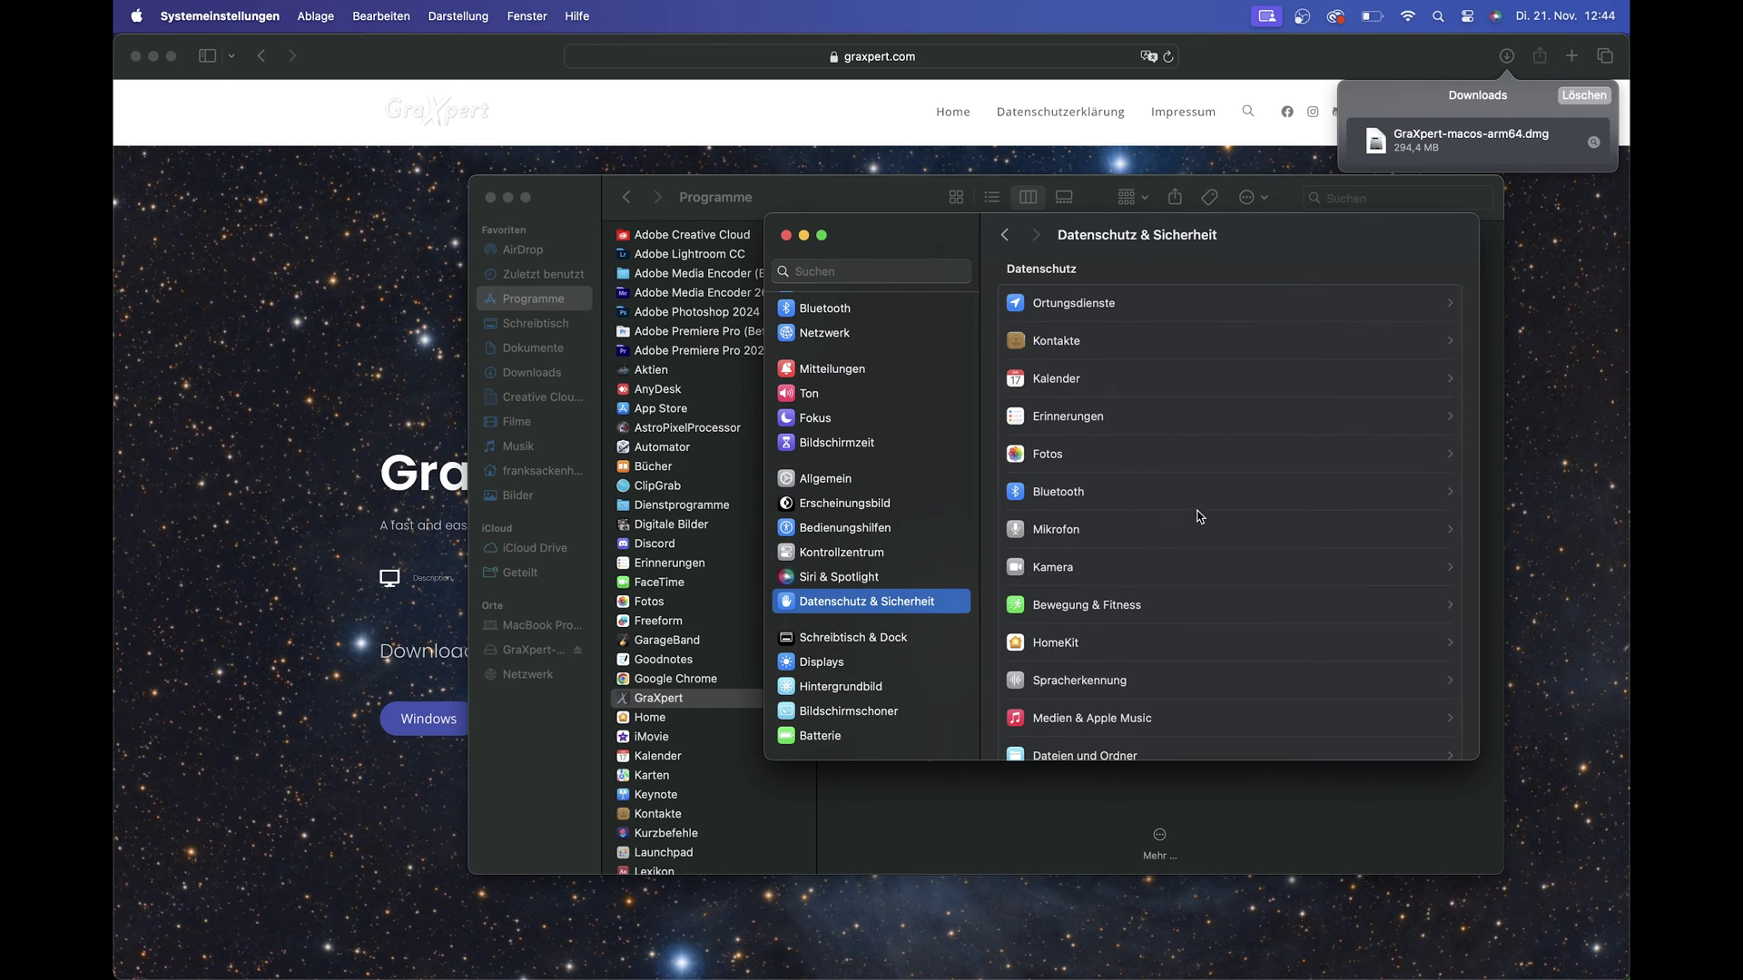
{"action": "scroll", "coordinate": [1156, 458], "scroll_direction": "down", "scroll_amount": 10}
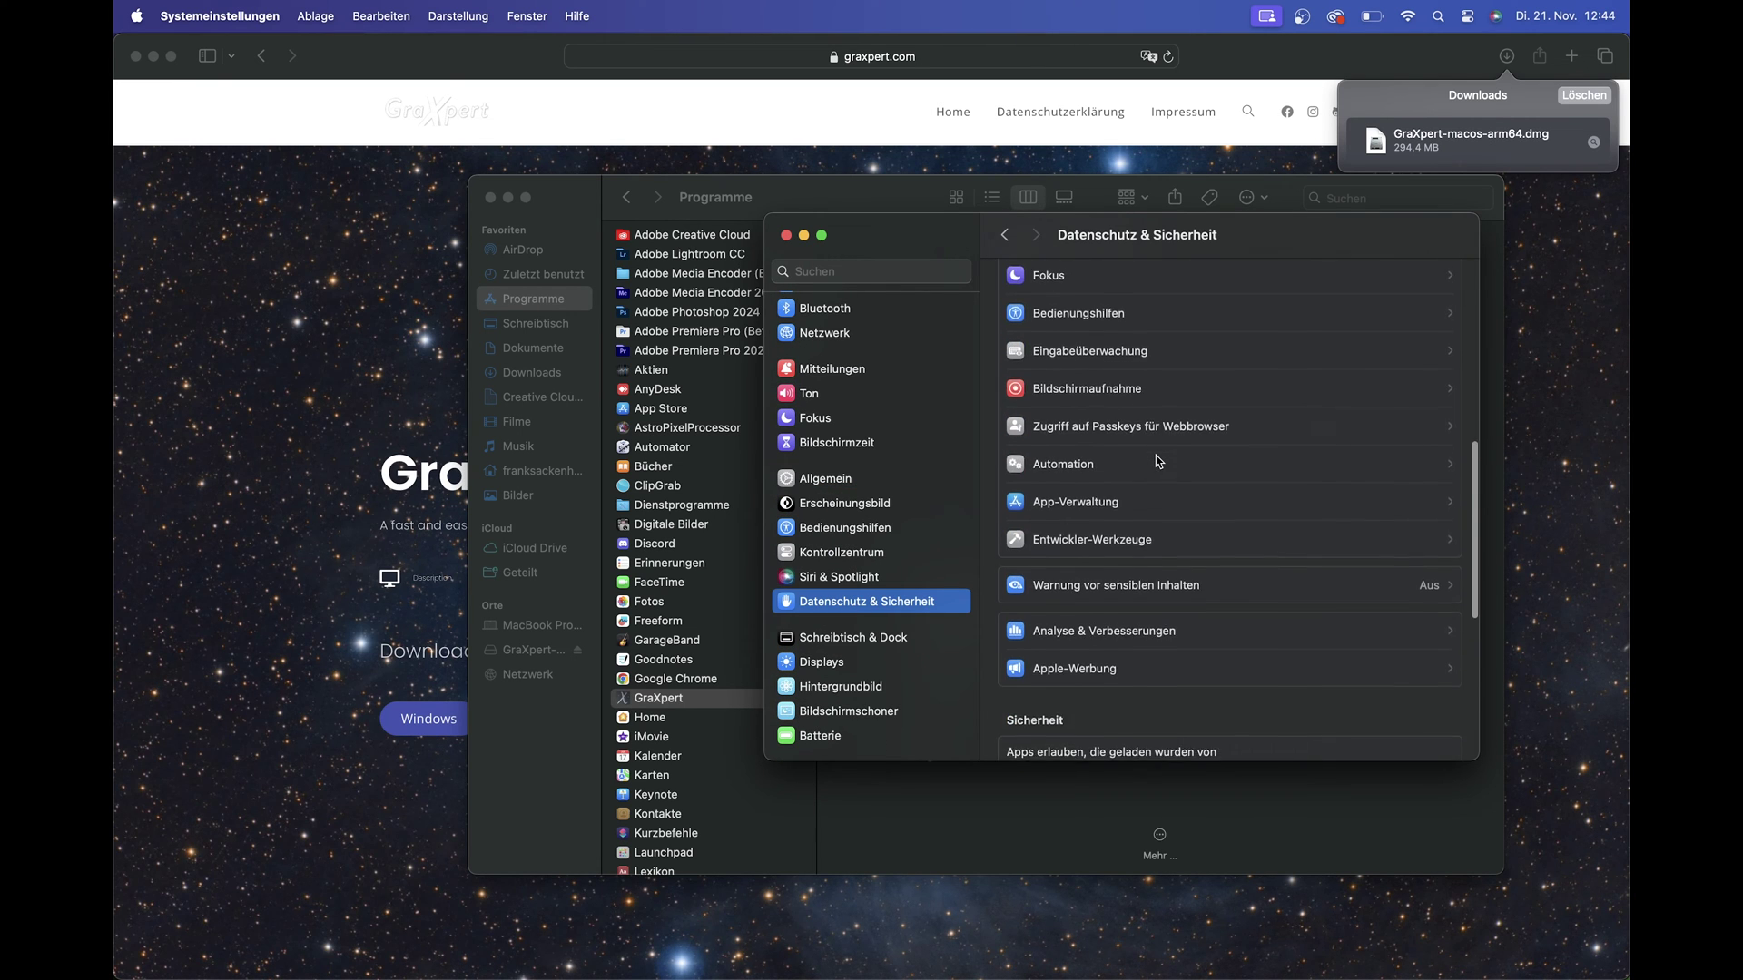
{"action": "scroll", "coordinate": [1156, 455], "scroll_direction": "down", "scroll_amount": 8}
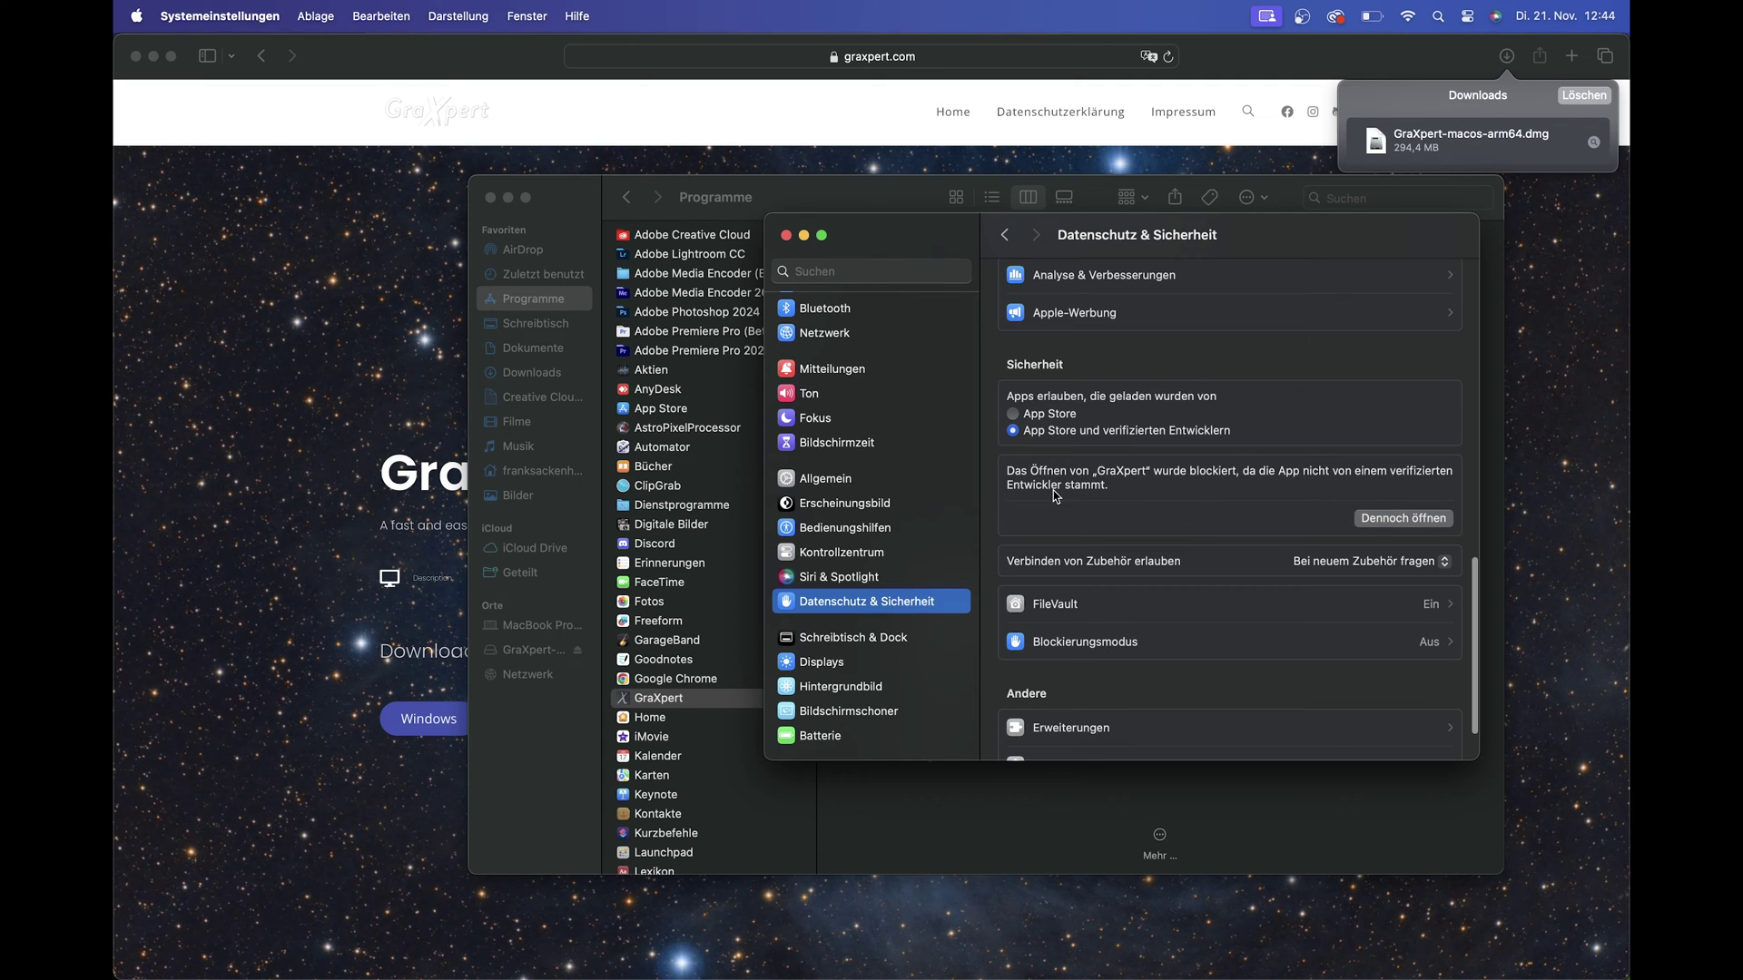
{"action": "left_click", "coordinate": [1419, 526]}
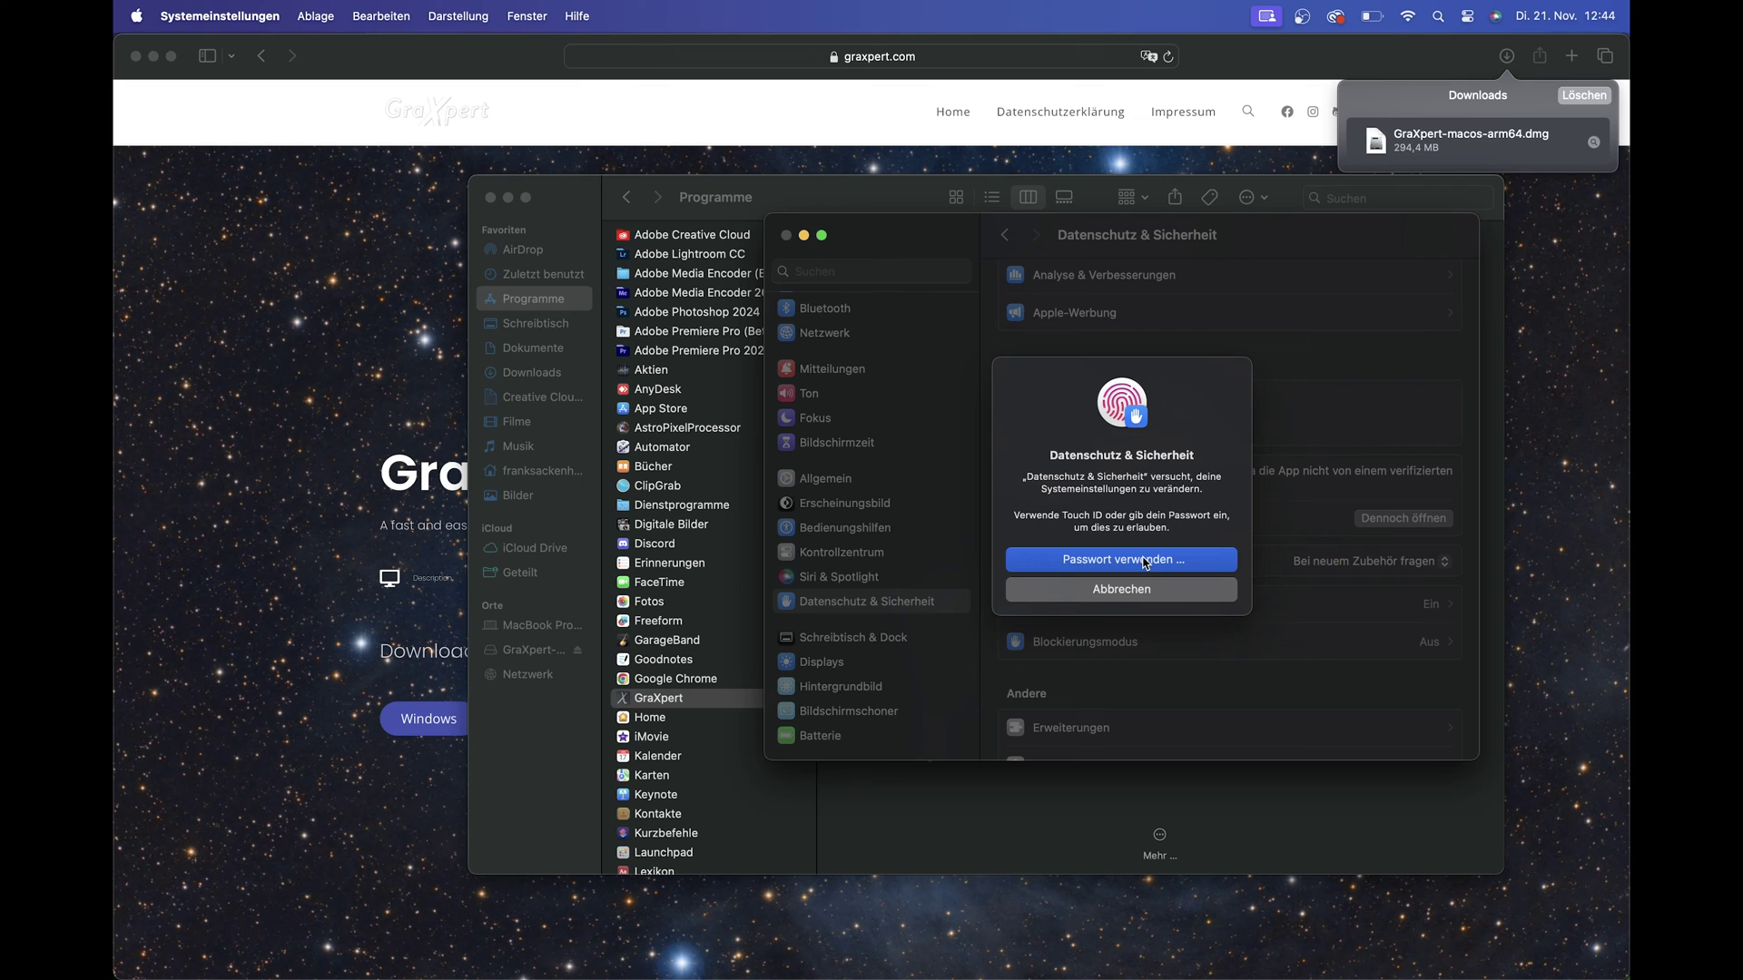
{"action": "left_click", "coordinate": [1145, 560]}
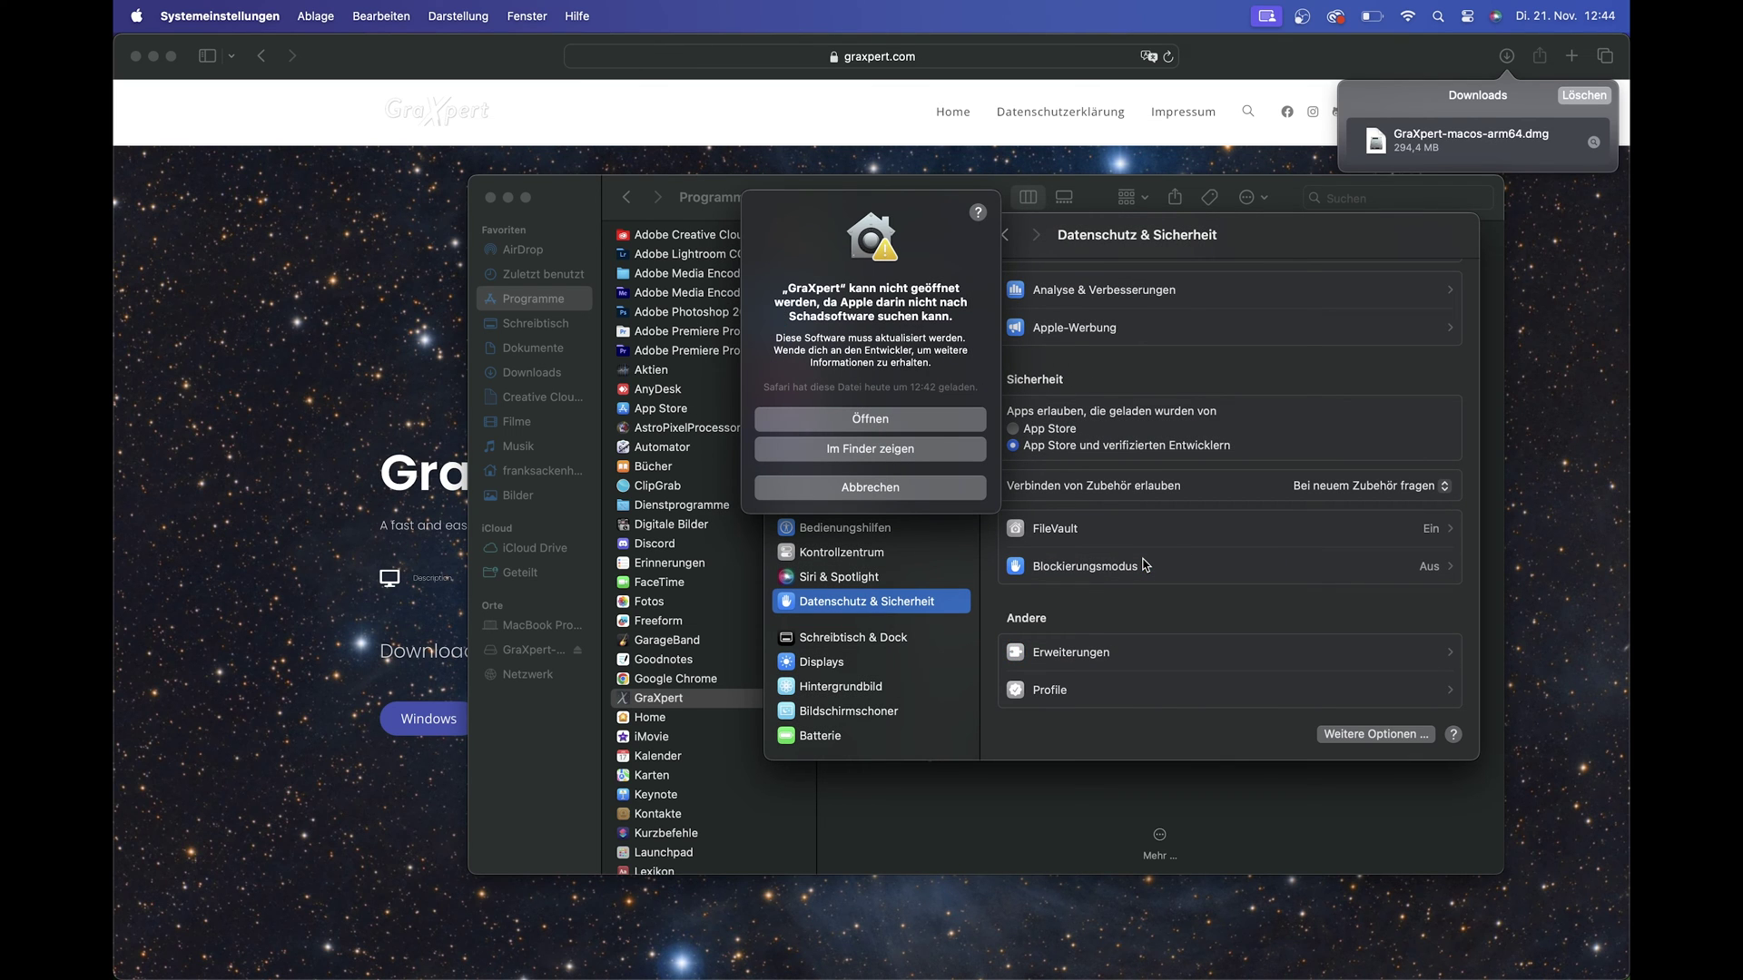
{"action": "left_click", "coordinate": [863, 420]}
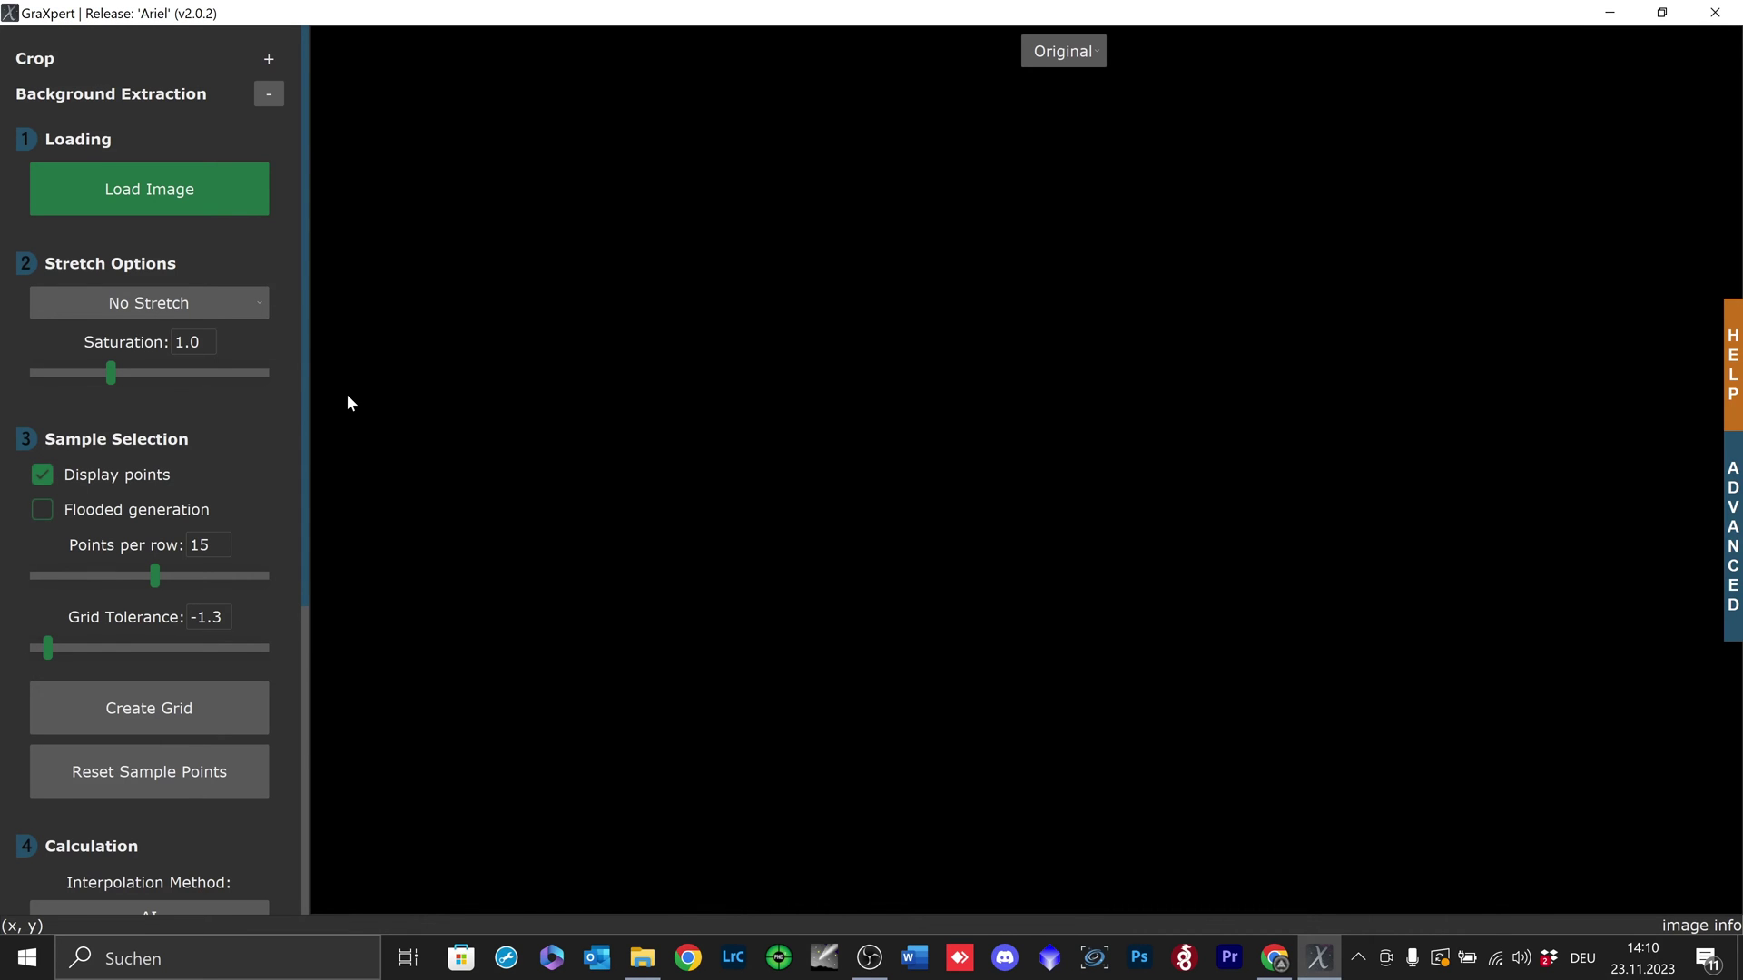
- Load the image Sh2_114S22x300sLColAdj.fit into GraXpert
{"action": "scroll", "coordinate": [302, 490], "scroll_direction": "down", "scroll_amount": 4}
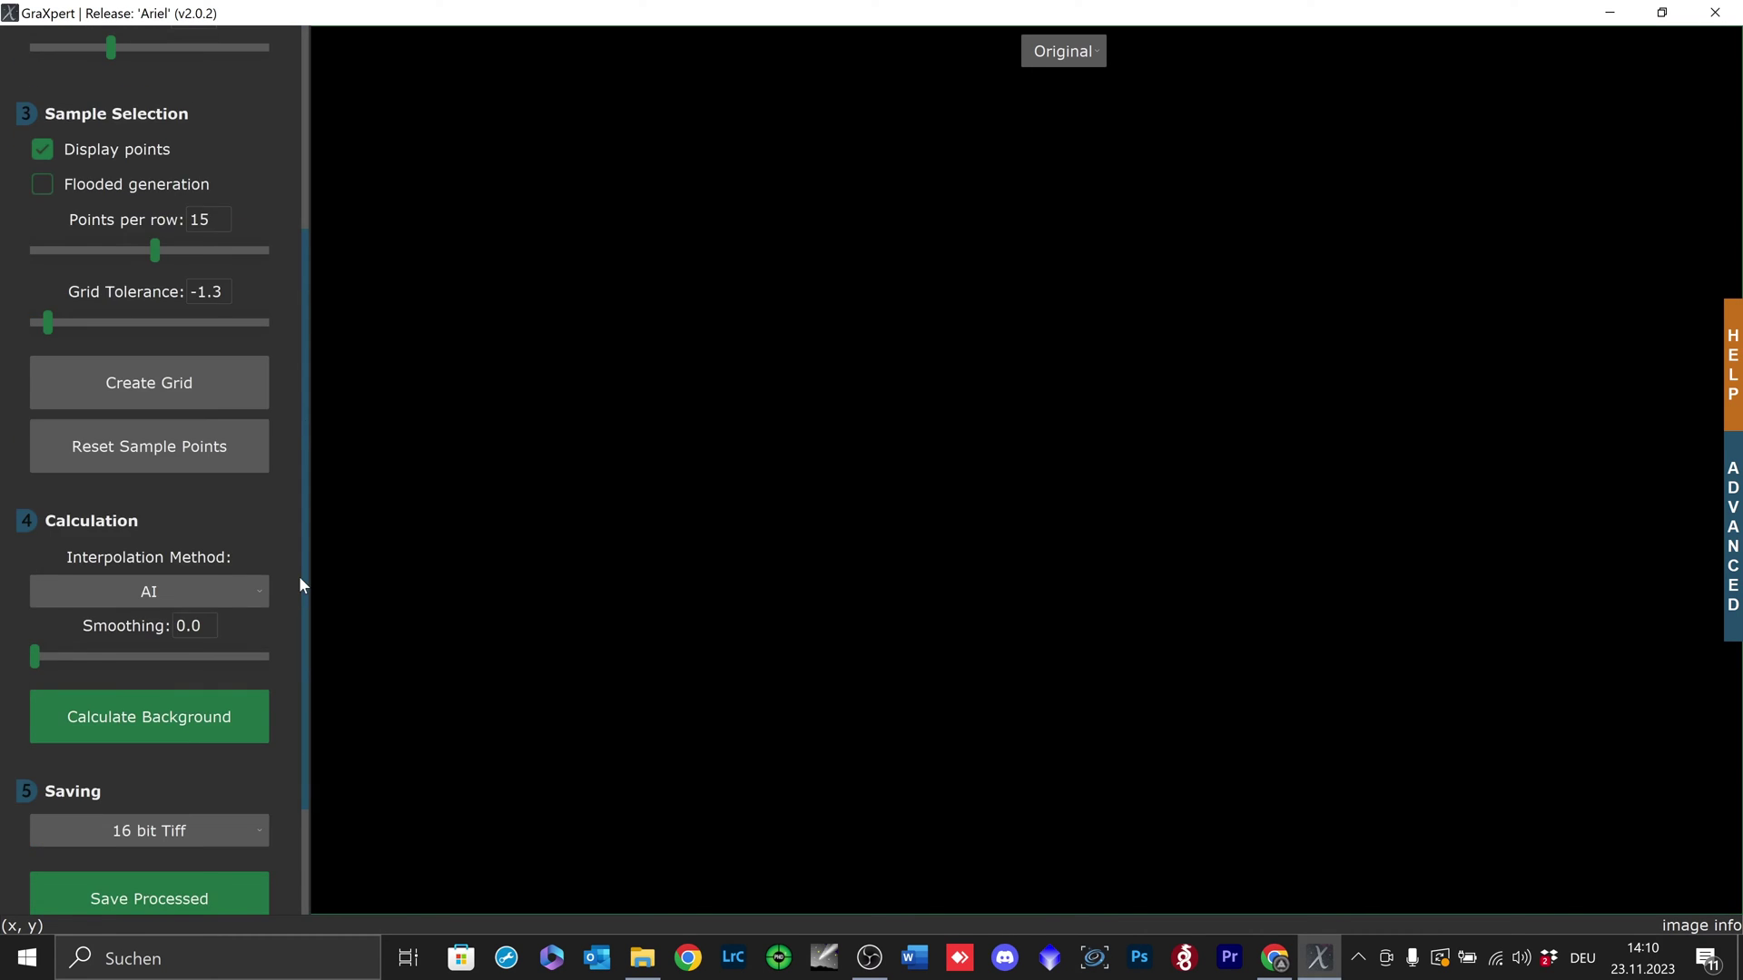
{"action": "scroll", "coordinate": [254, 363], "scroll_direction": "up", "scroll_amount": 4}
{"action": "left_click", "coordinate": [117, 193]}
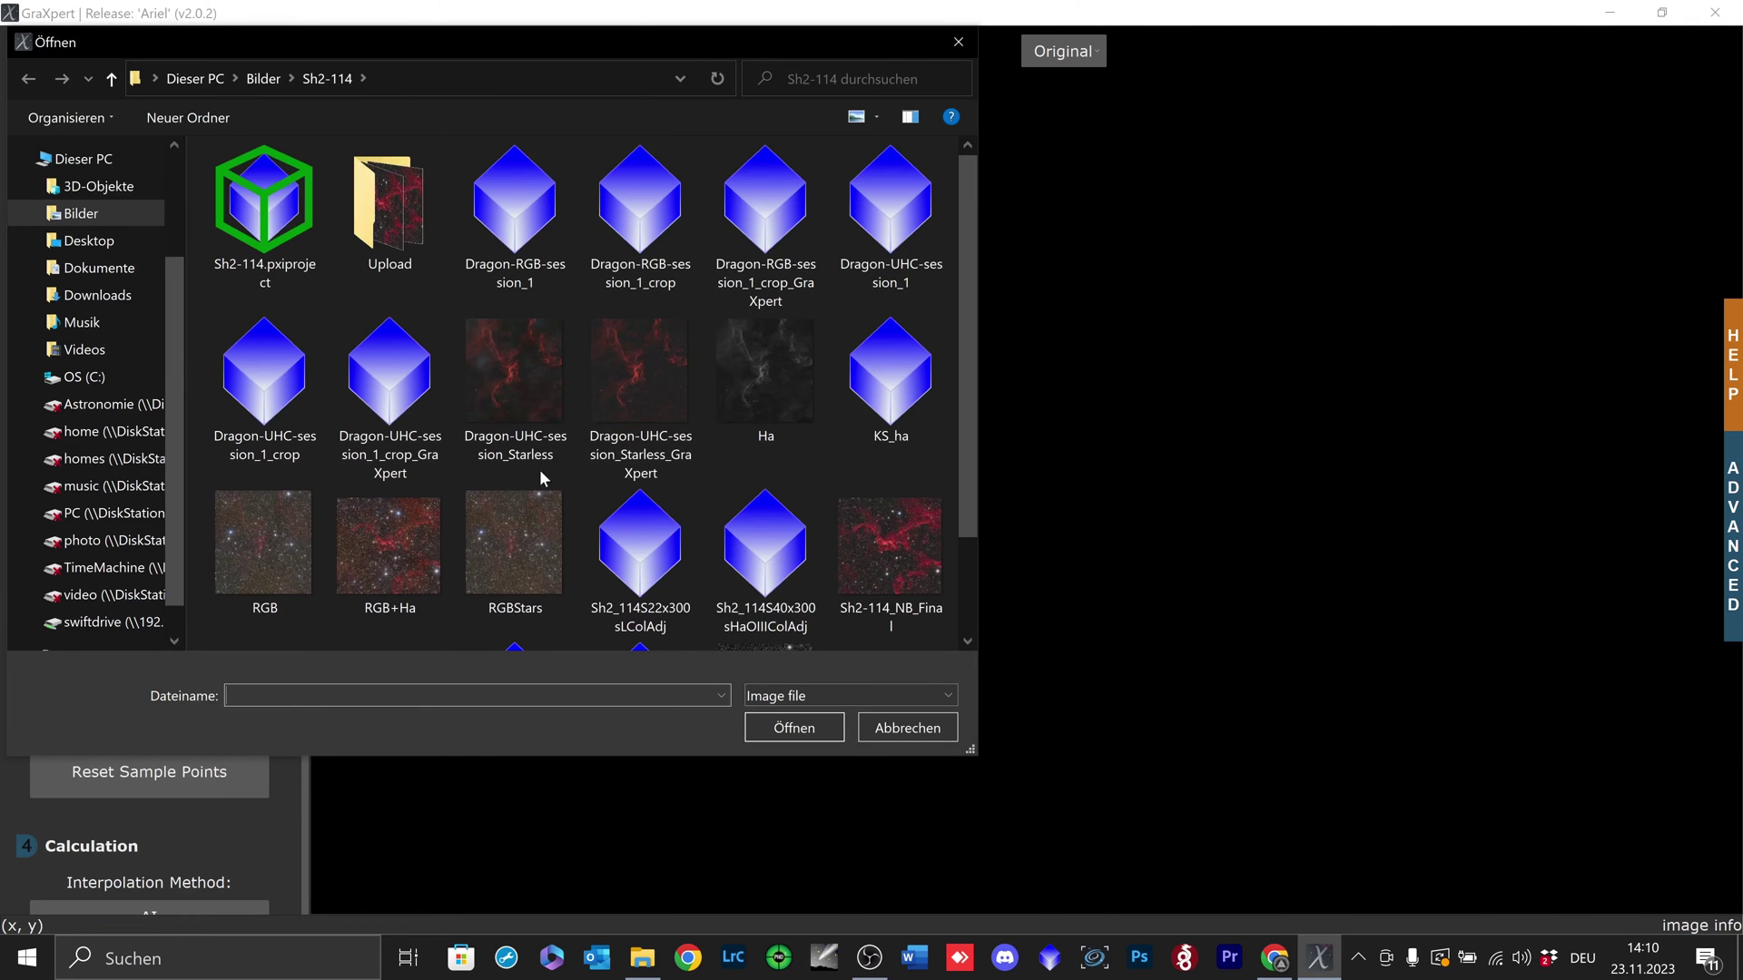
{"action": "scroll", "coordinate": [844, 588], "scroll_direction": "down", "scroll_amount": 2}
{"action": "double_click", "coordinate": [640, 400]}
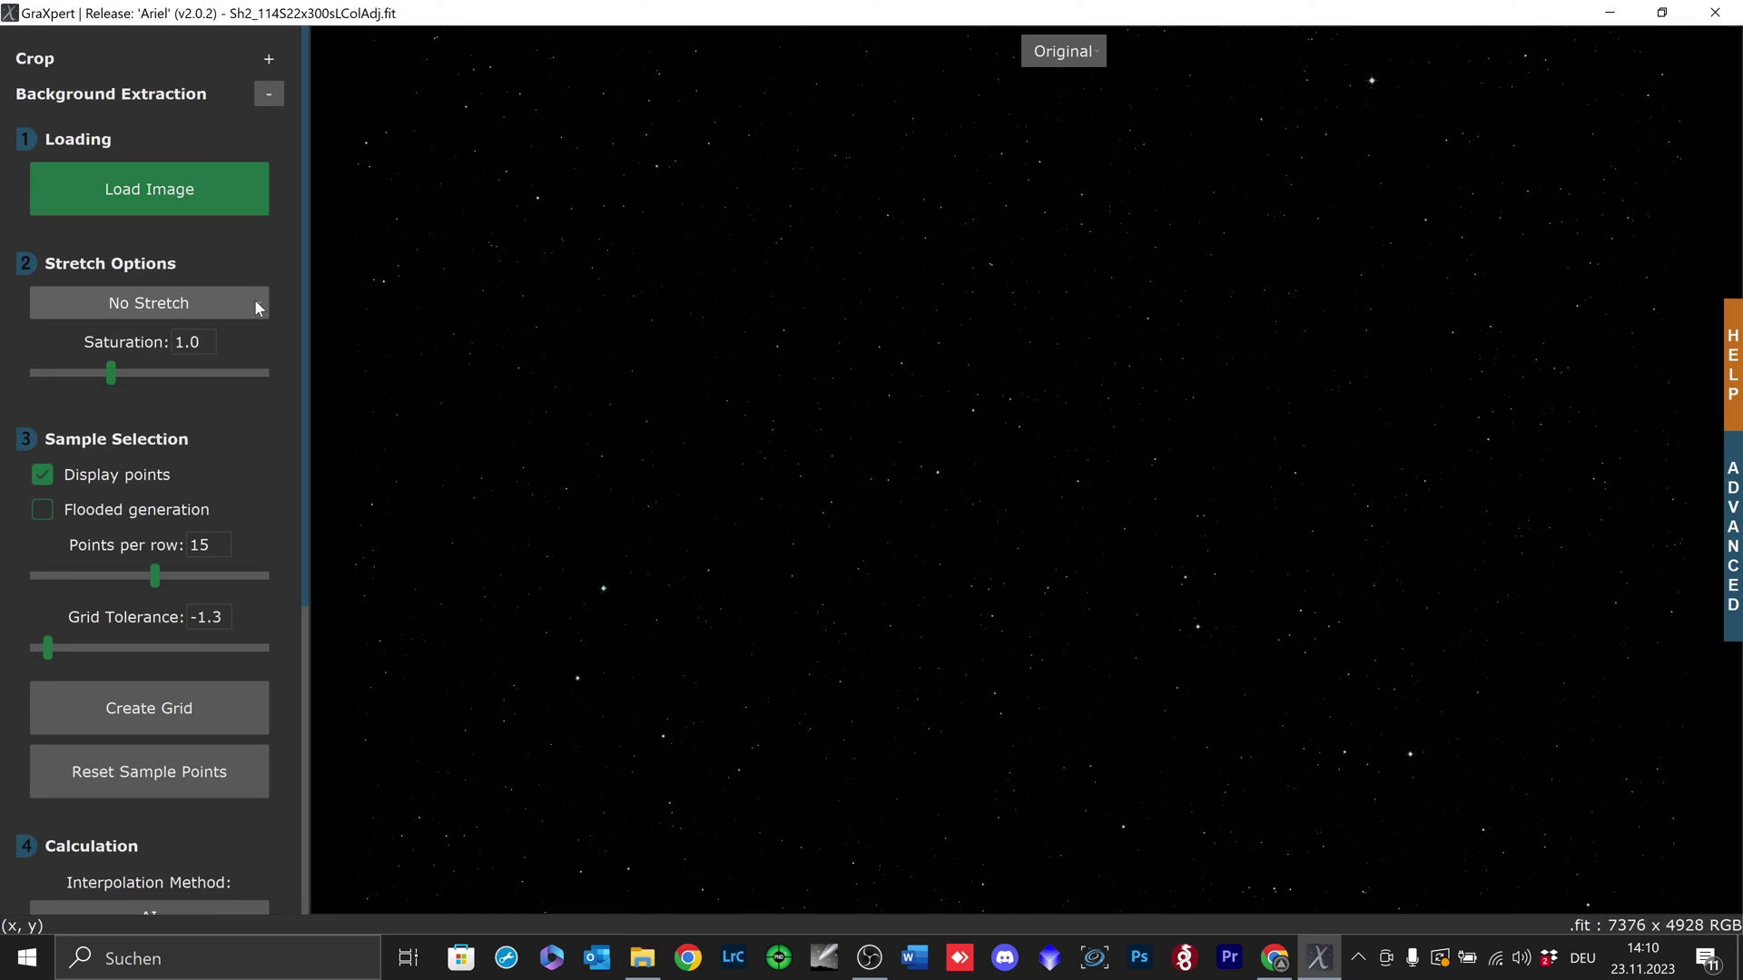
- Apply the '30% Bg, 2 sigma' stretch to the preview
{"action": "left_click", "coordinate": [254, 299]}
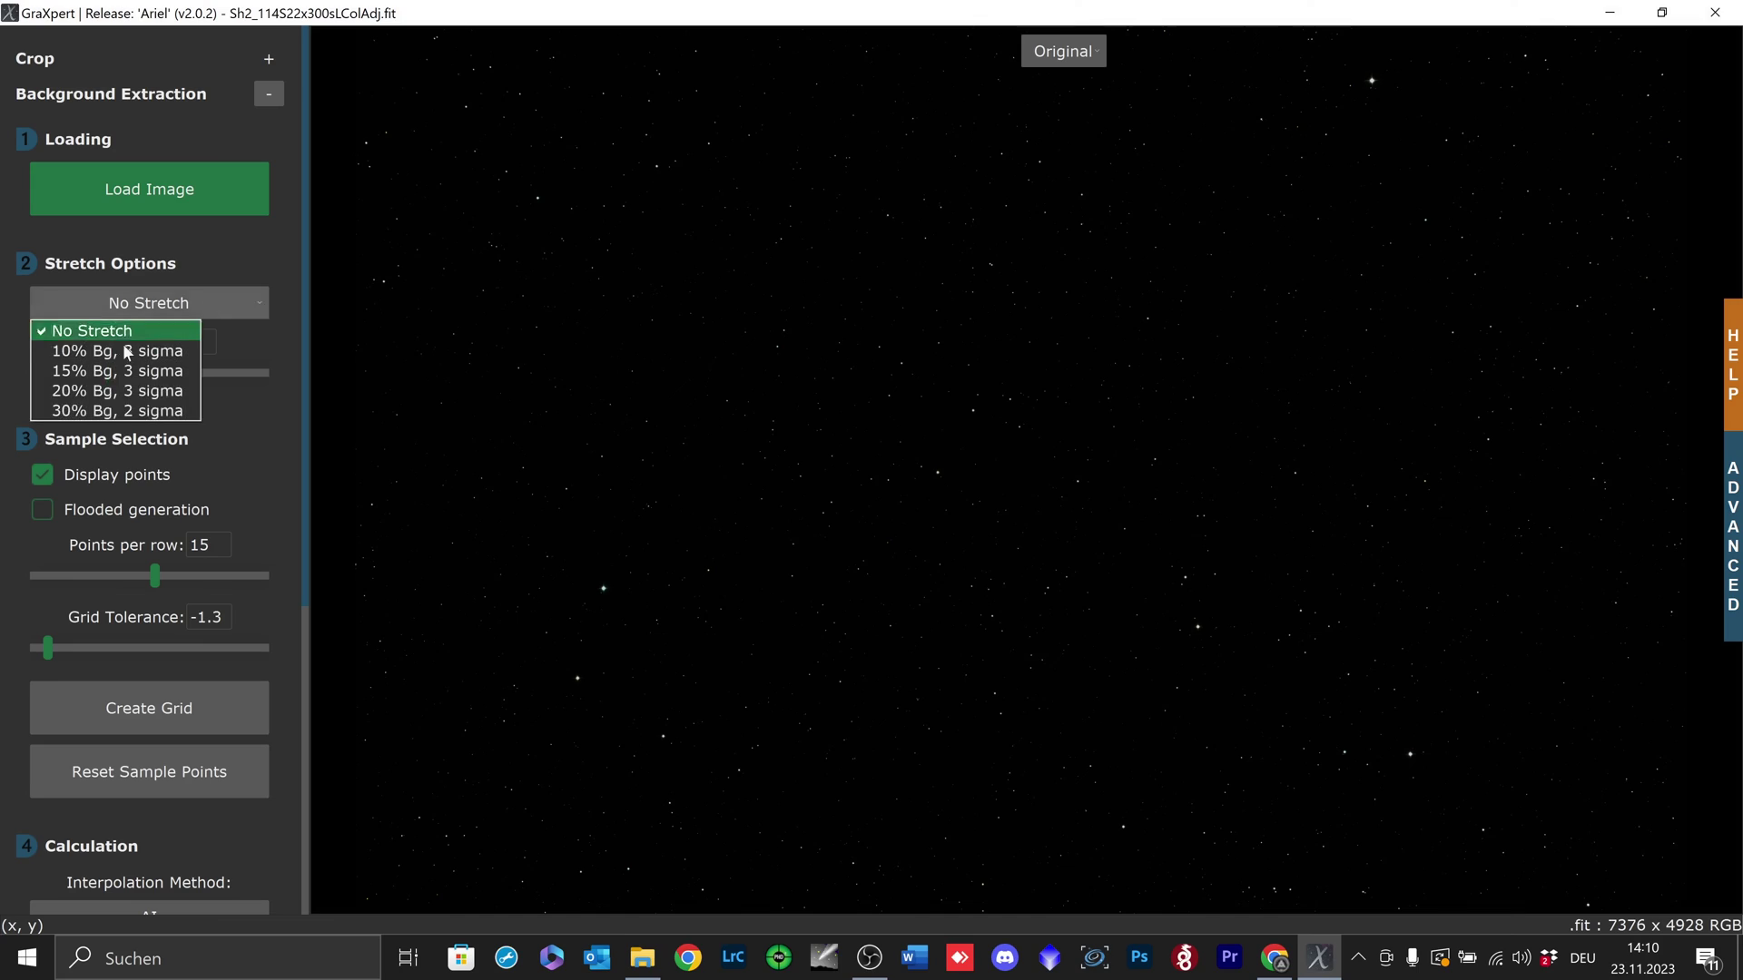
{"action": "left_click", "coordinate": [120, 412]}
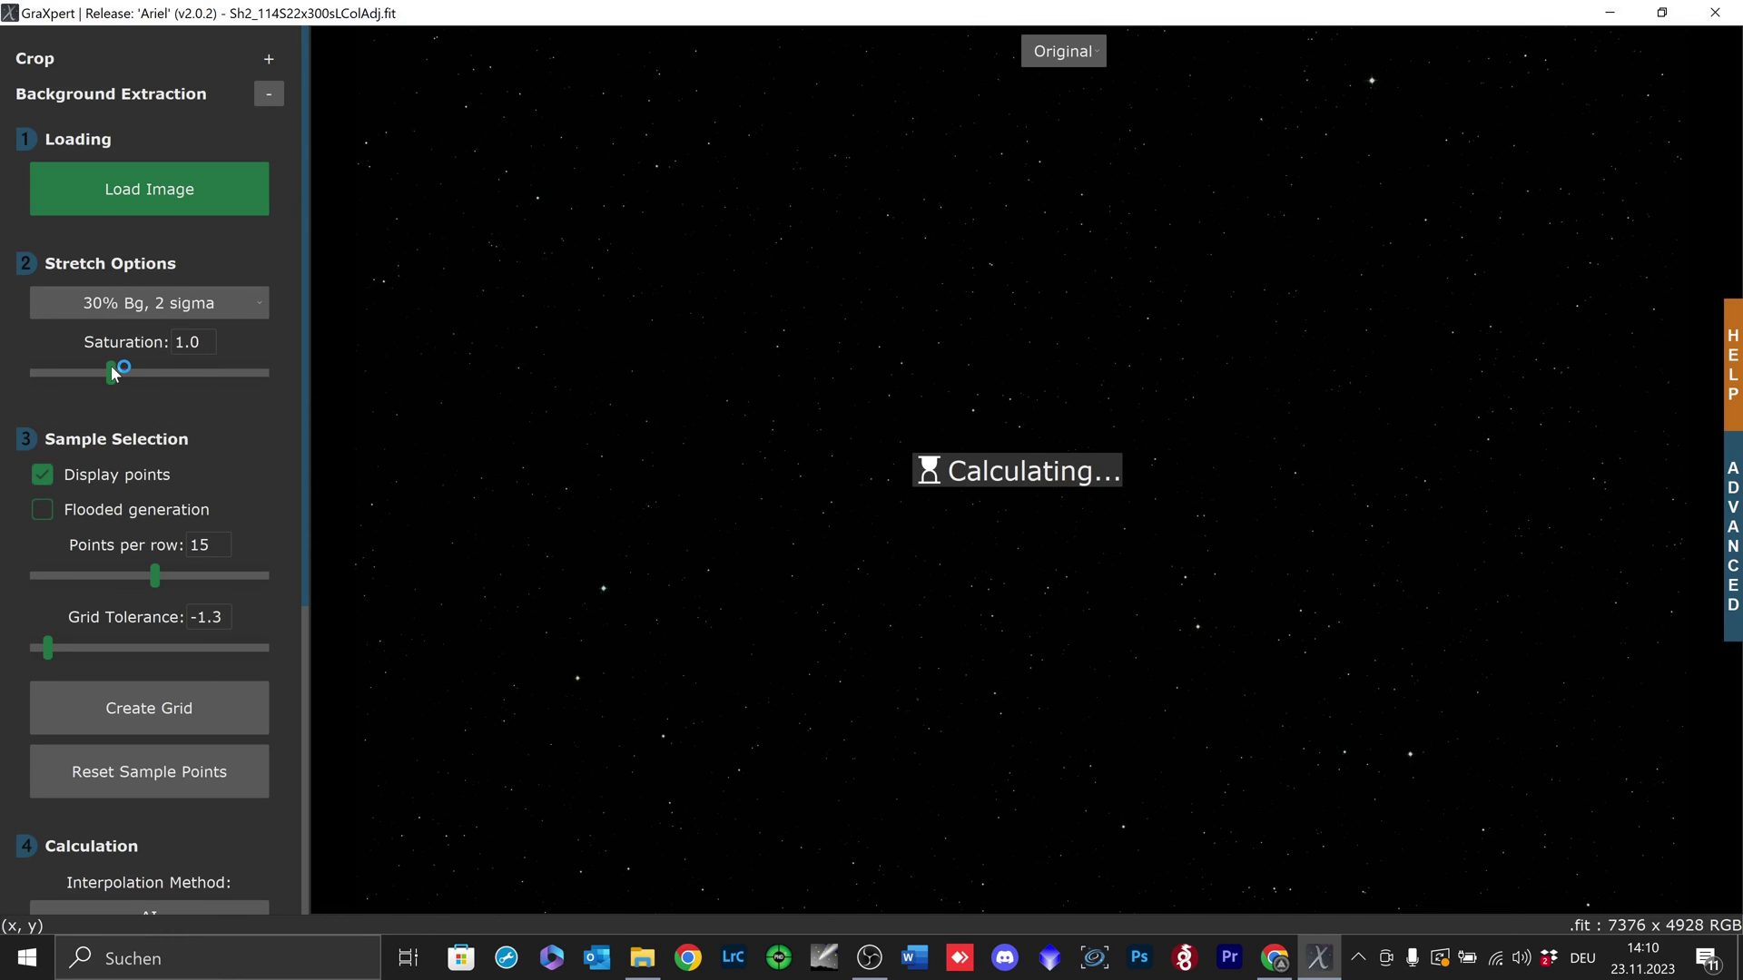
{"action": "scroll", "coordinate": [1031, 510], "scroll_direction": "down", "scroll_amount": 3}
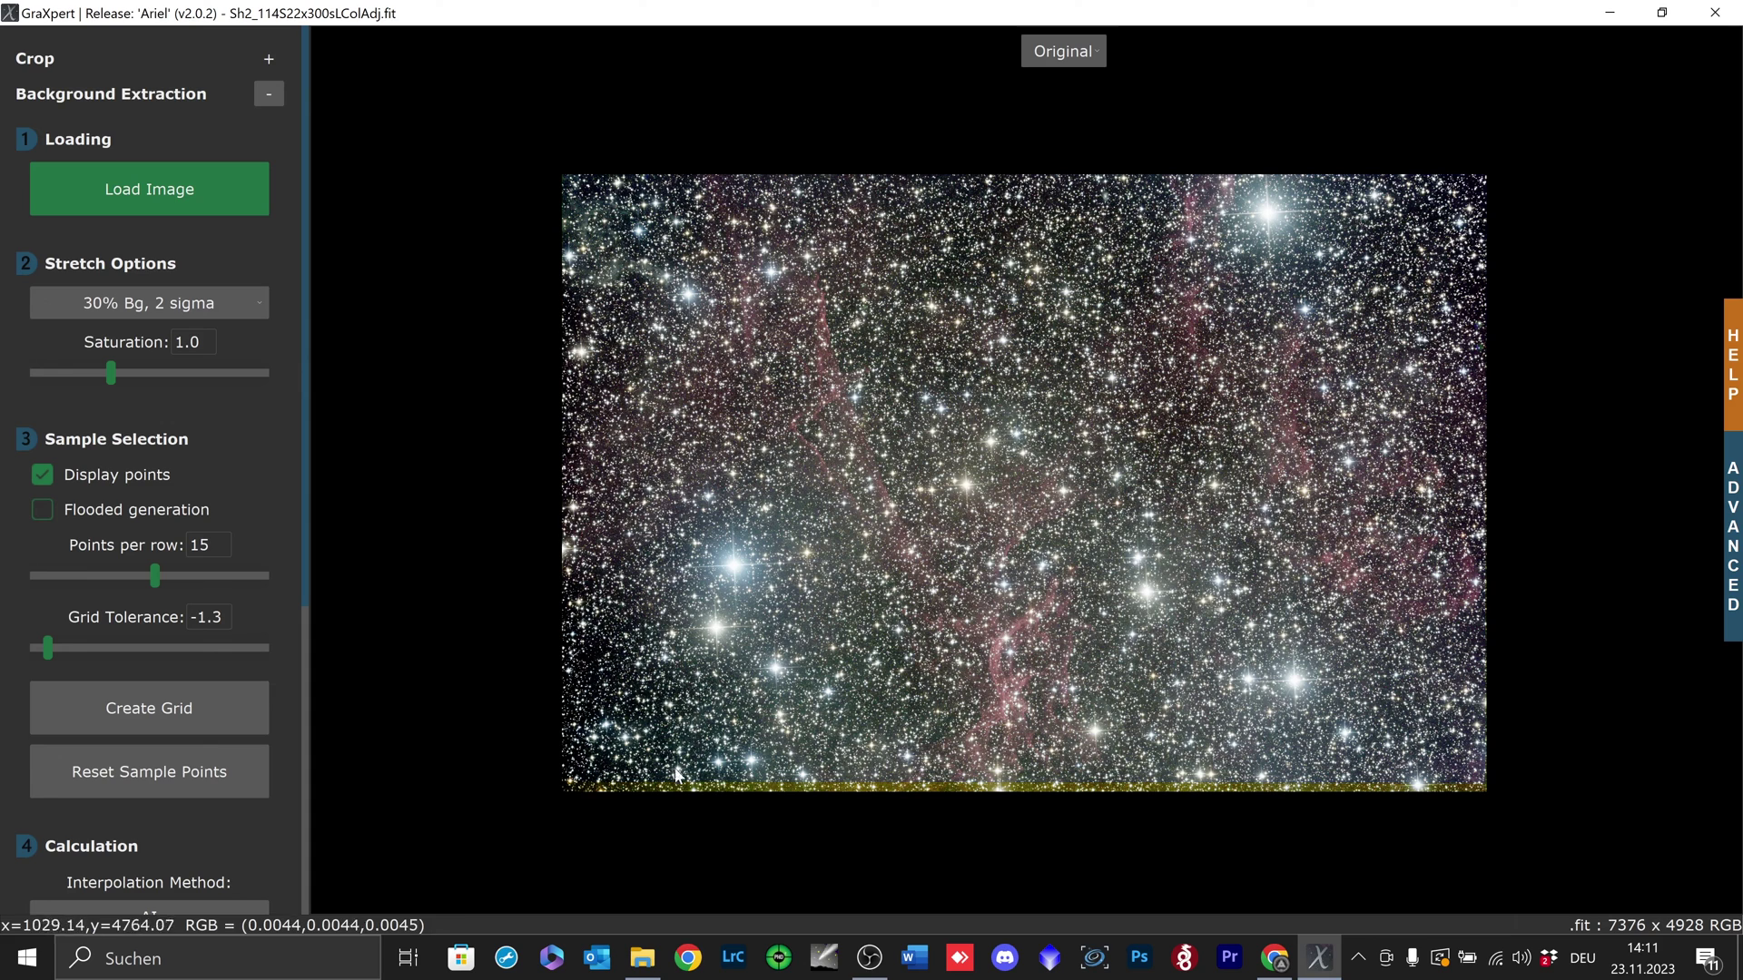
- Crop a thin margin off the image by pulling the top-left and bottom-right corners inward
{"action": "left_click", "coordinate": [271, 60]}
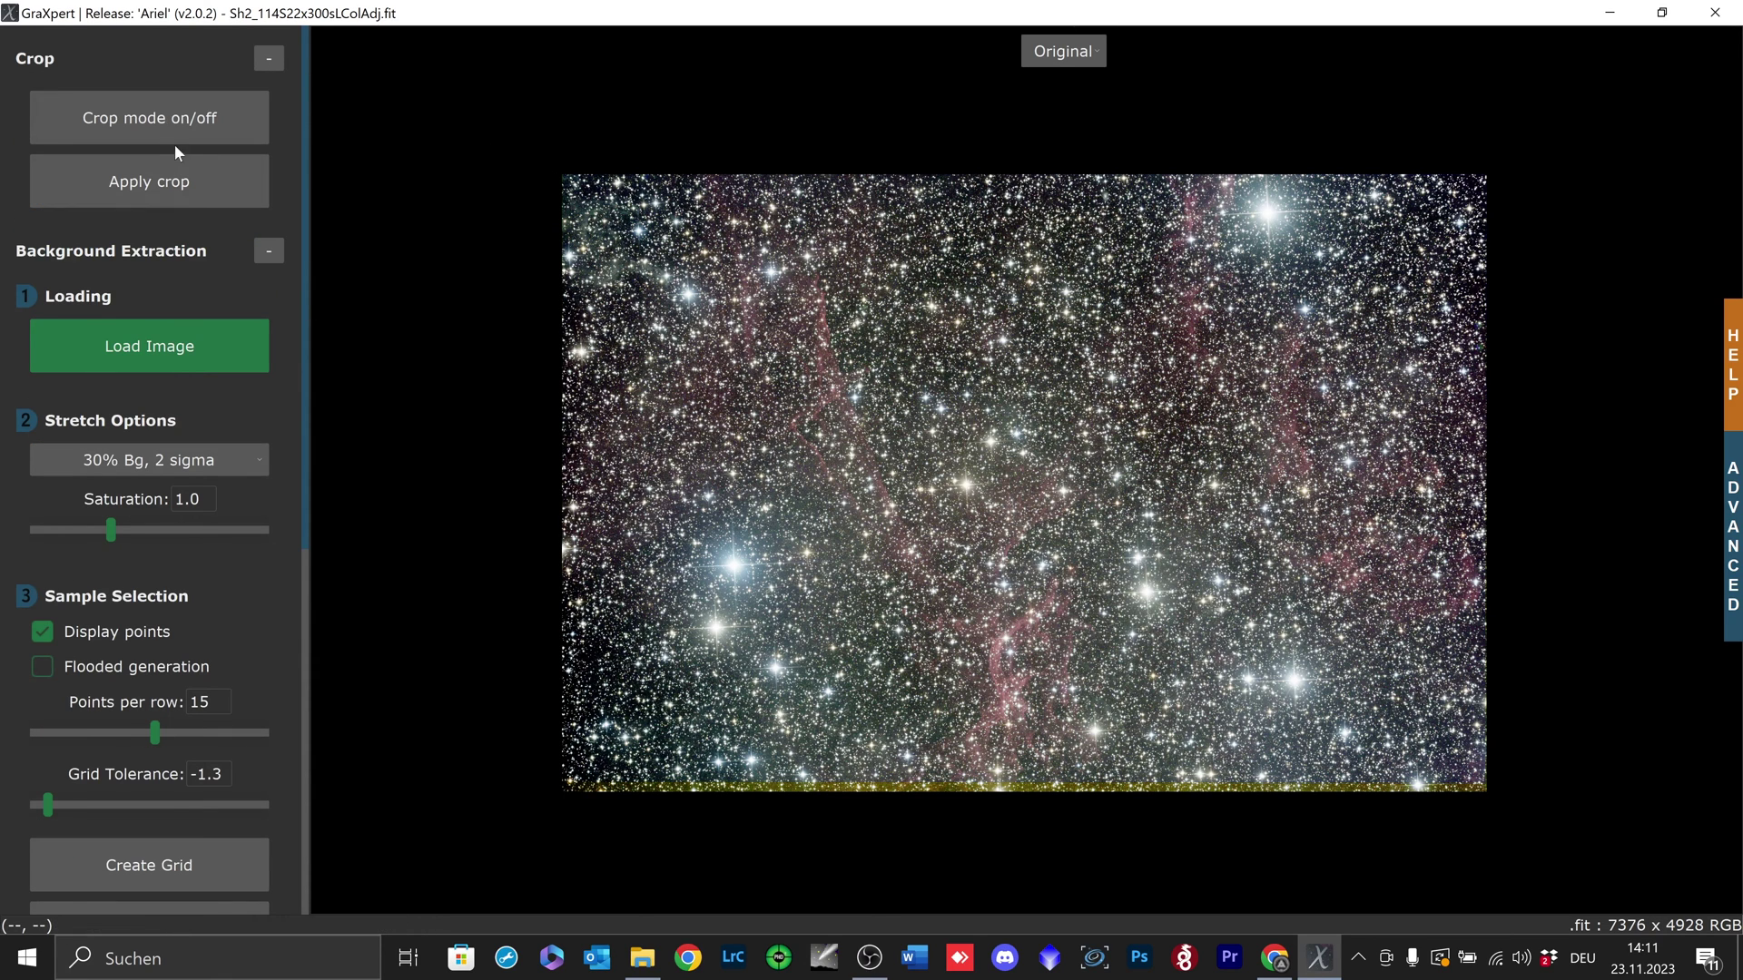
{"action": "left_click", "coordinate": [135, 111]}
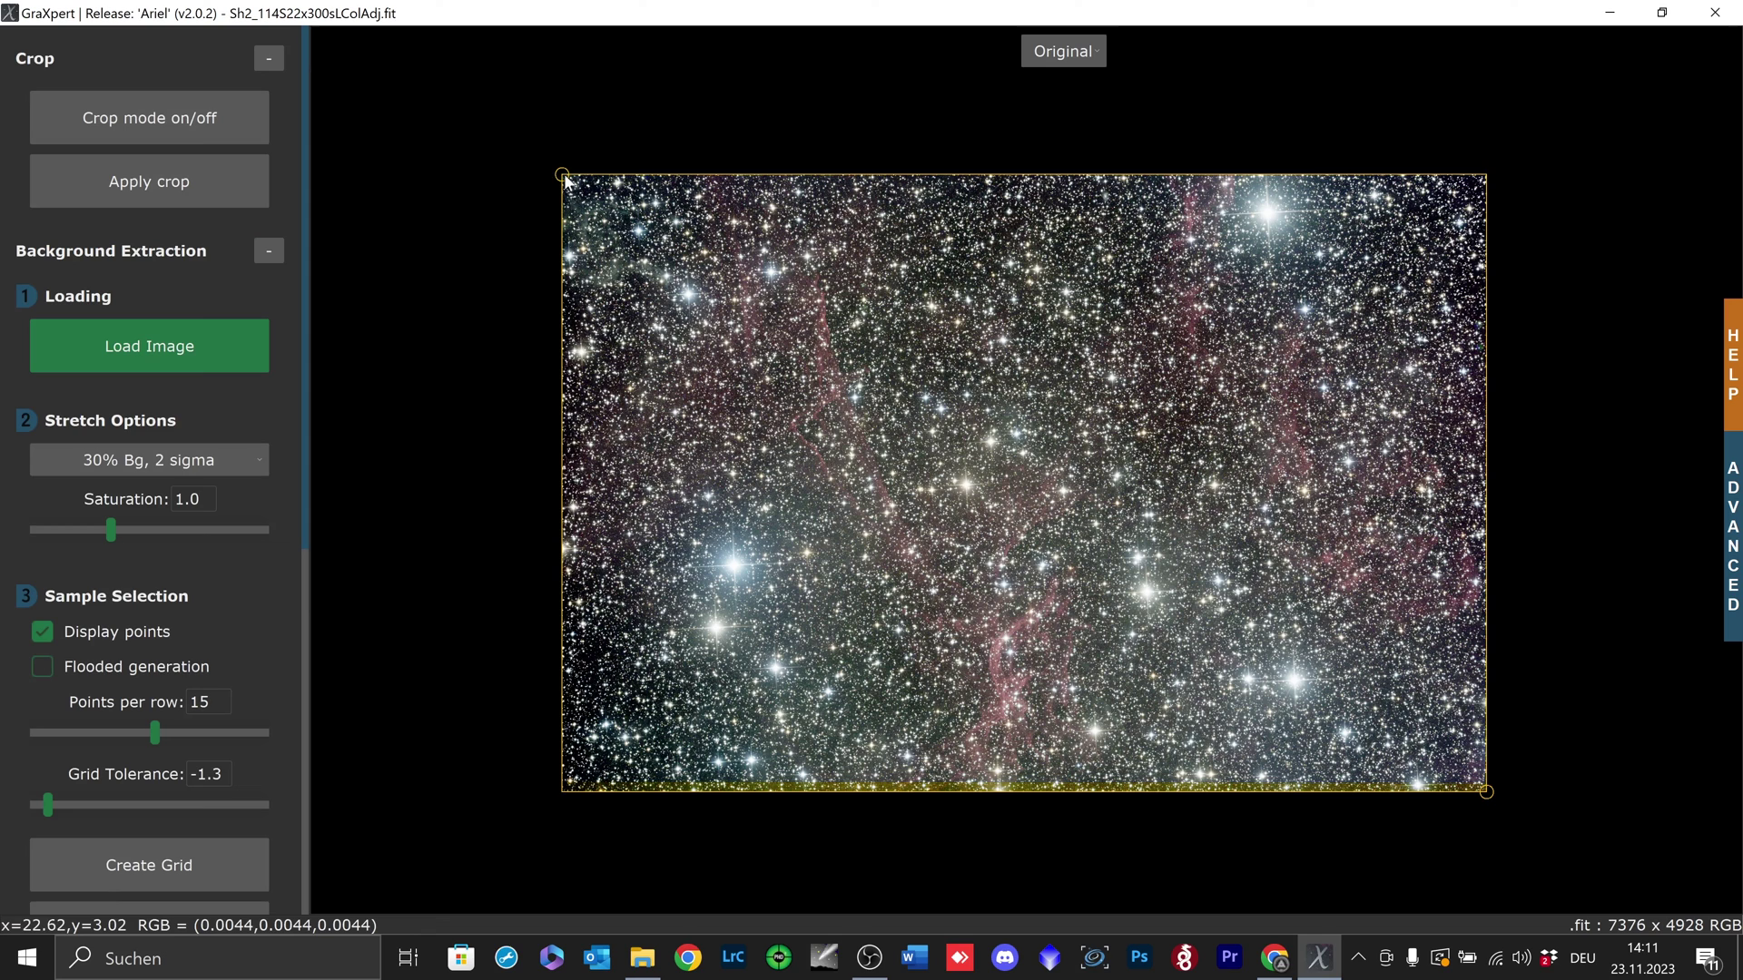
{"action": "left_click_drag", "start_coordinate": [563, 176], "coordinate": [567, 187]}
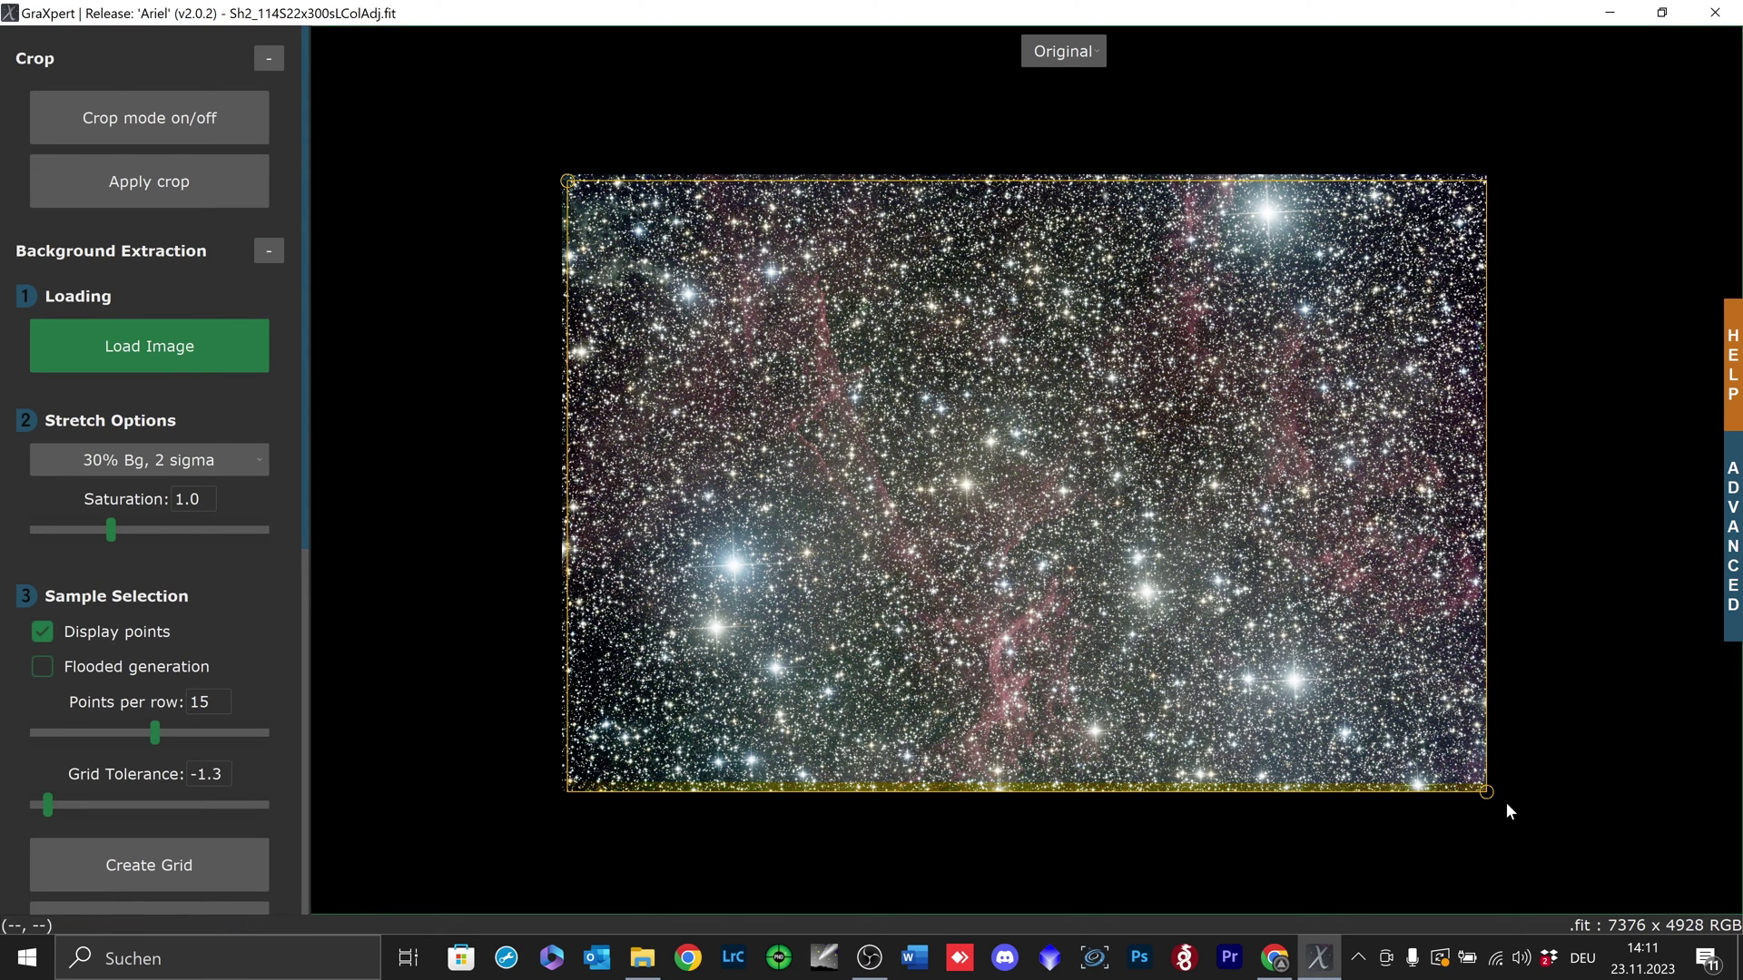
{"action": "left_click_drag", "start_coordinate": [1487, 789], "coordinate": [1478, 780]}
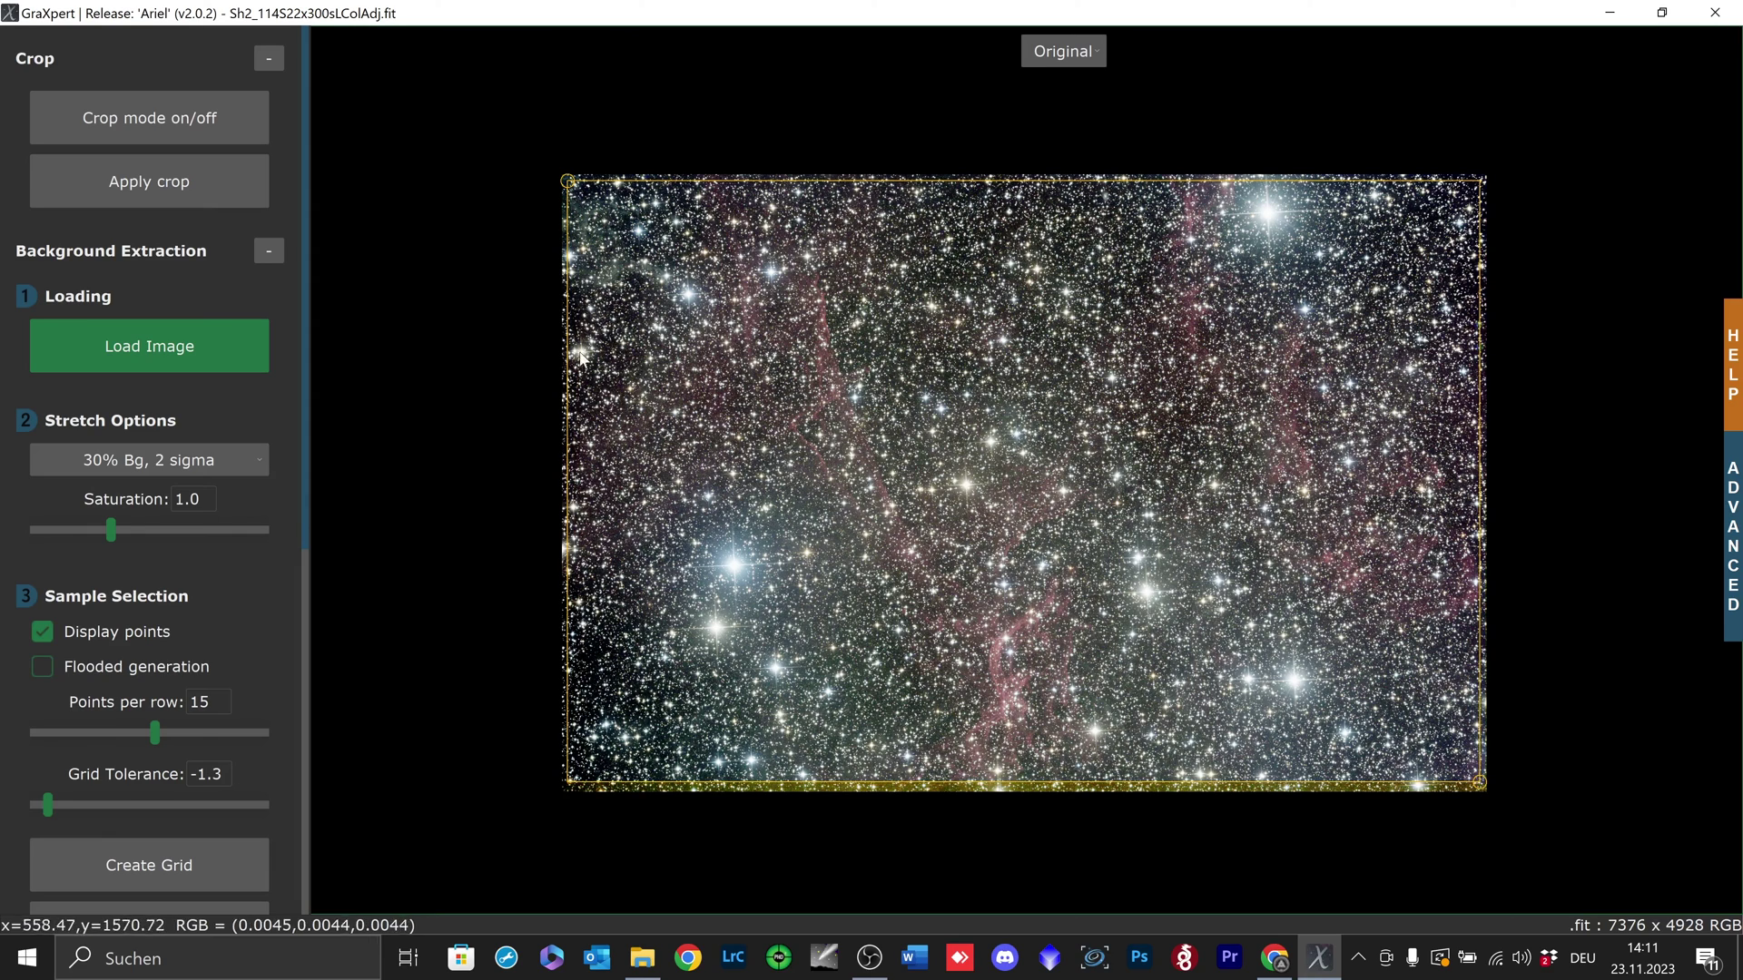
{"action": "left_click", "coordinate": [138, 185]}
{"action": "scroll", "coordinate": [247, 590], "scroll_direction": "down", "scroll_amount": 3}
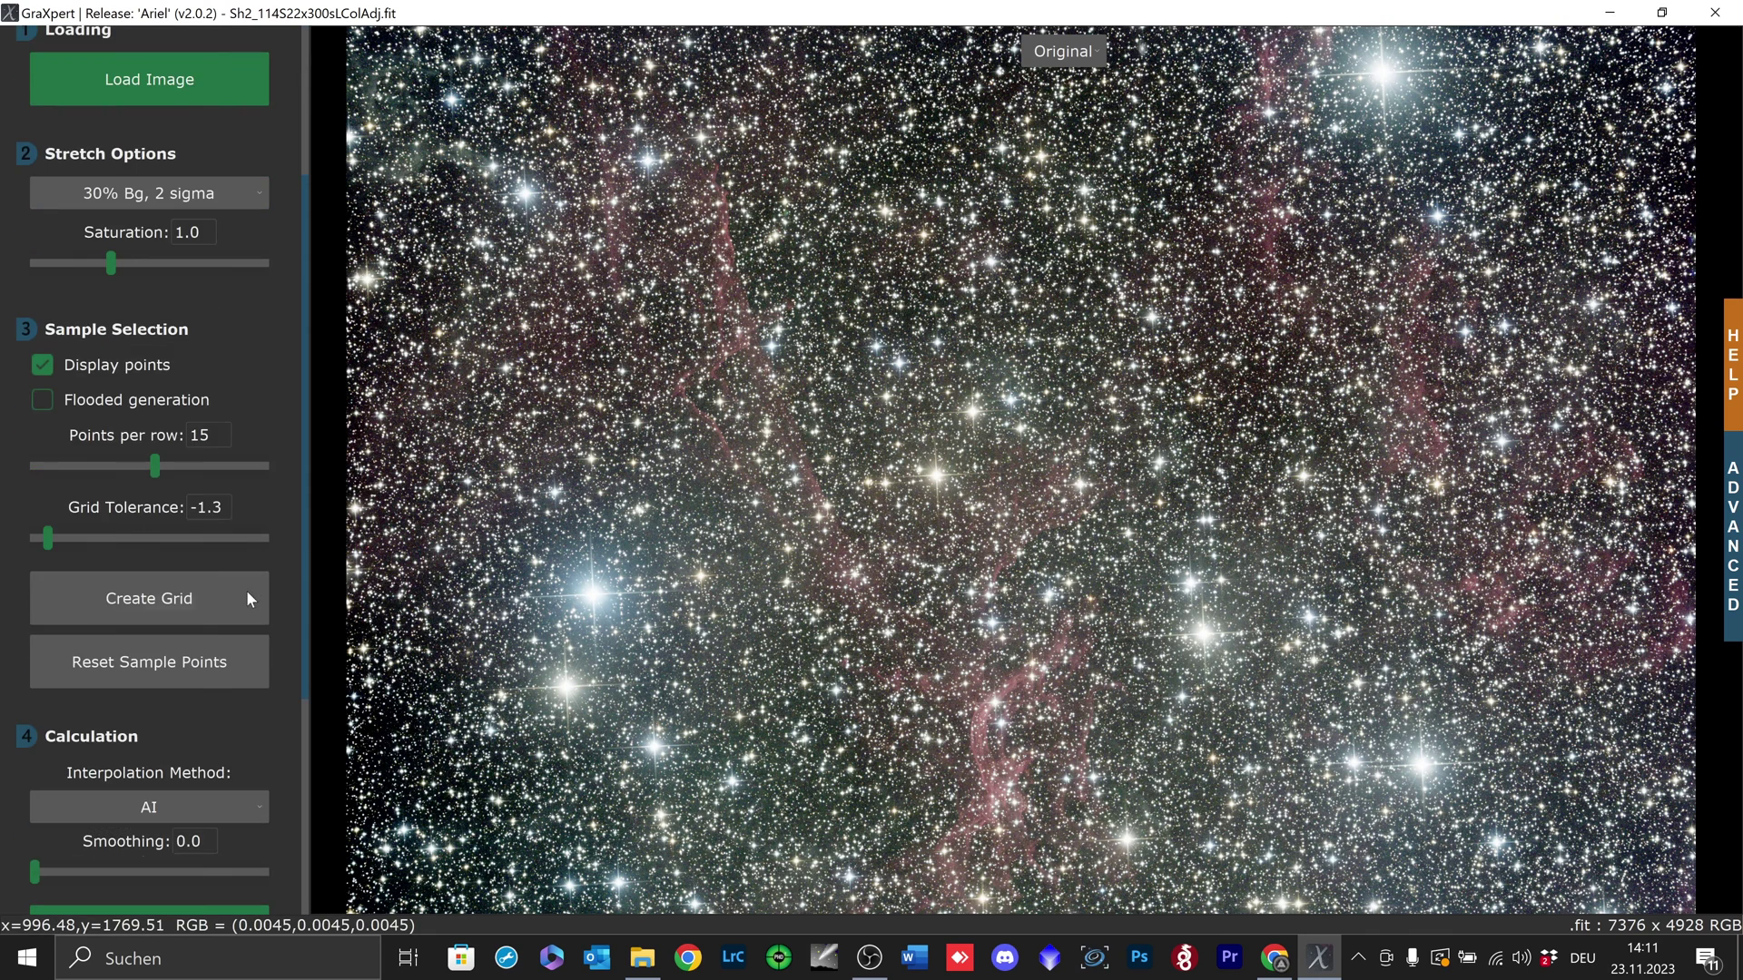
{"action": "scroll", "coordinate": [247, 590], "scroll_direction": "down", "scroll_amount": 3}
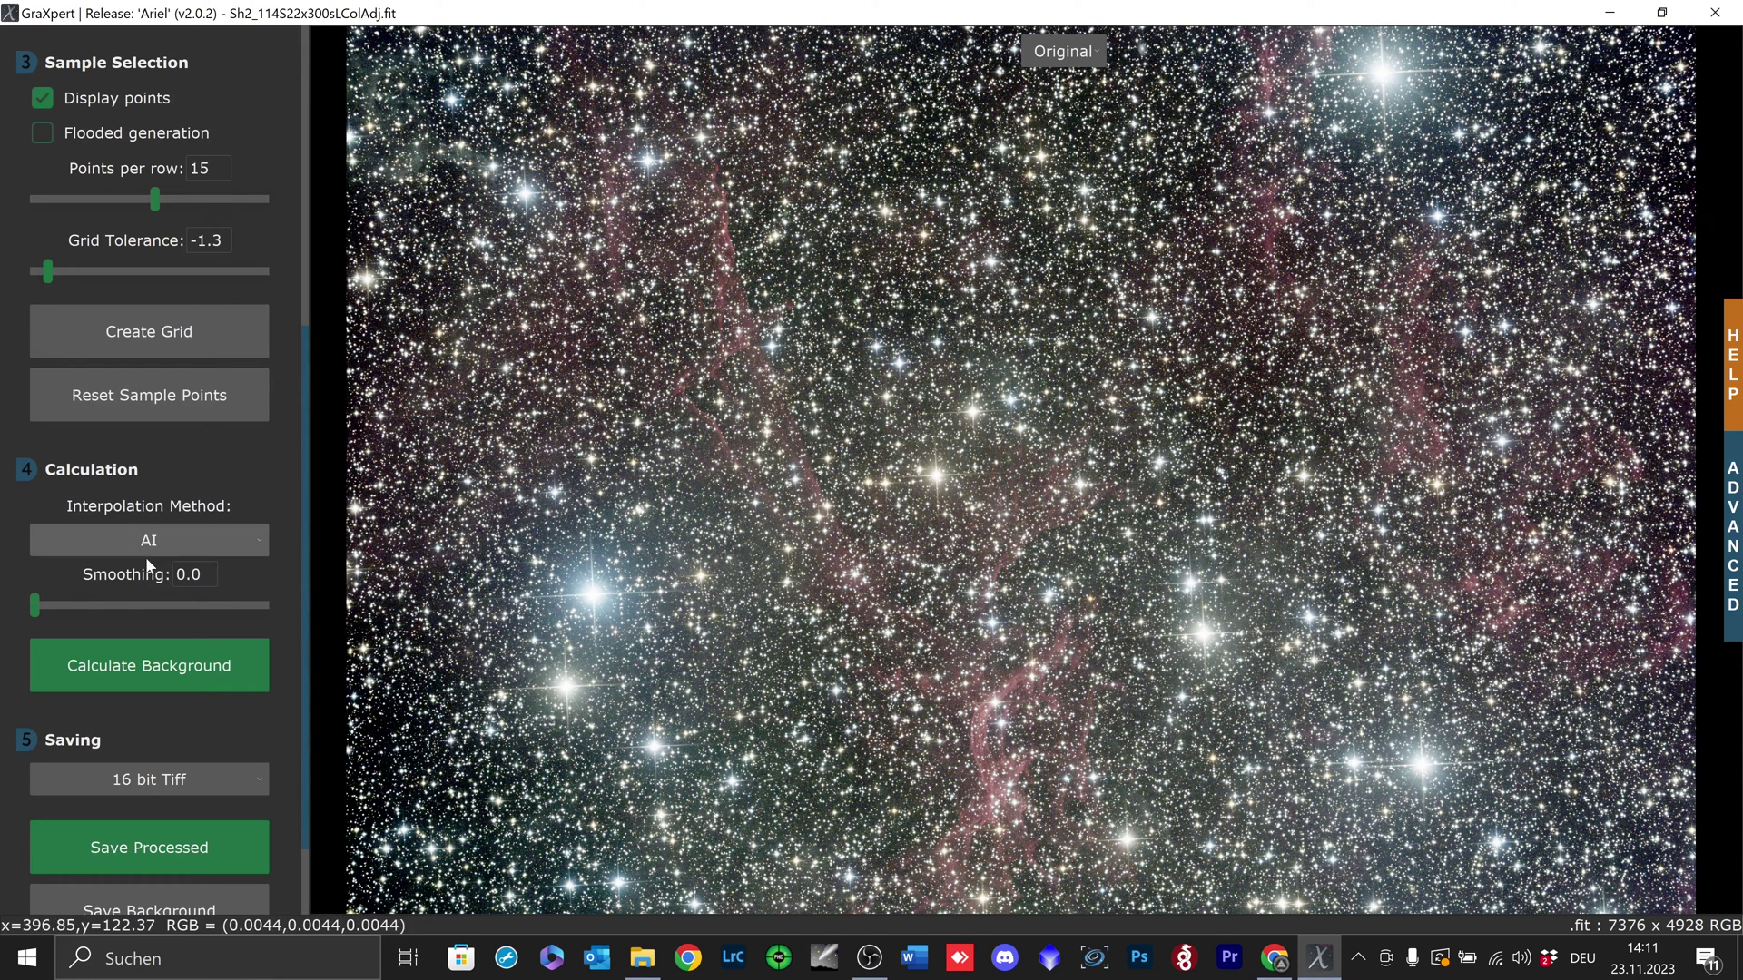
- Calculate the background with AI interpolation, agreeing (Ja) to download the AI model
{"action": "left_click", "coordinate": [138, 672]}
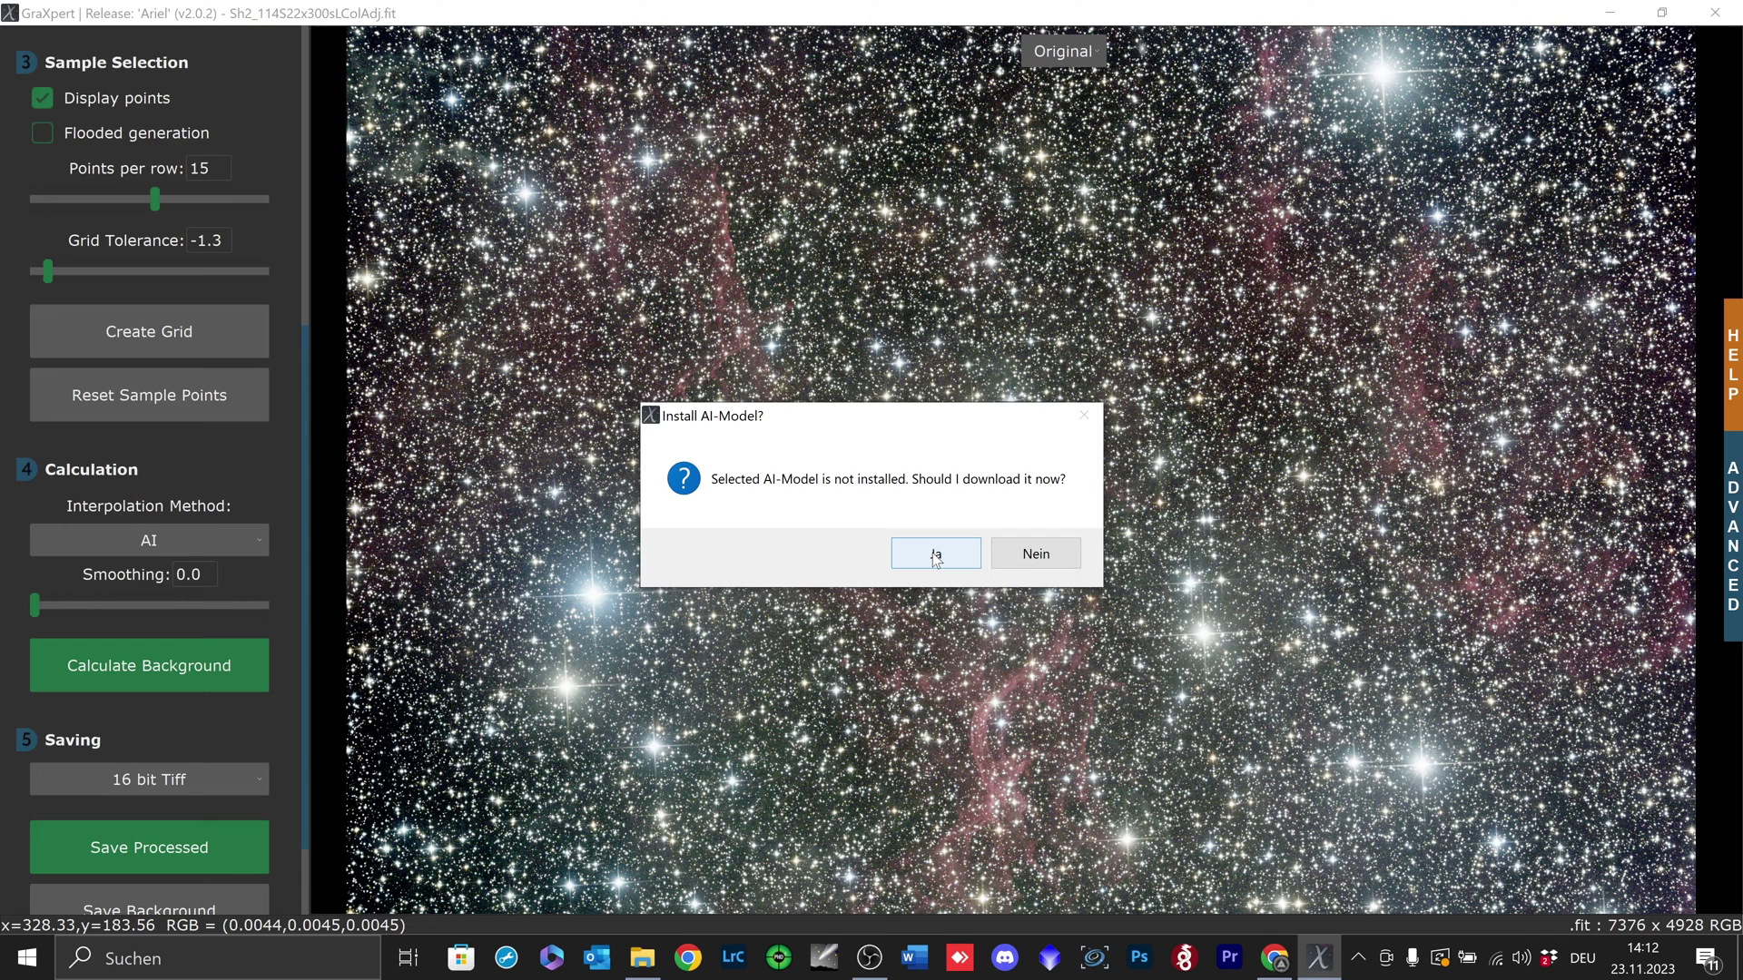
{"action": "left_click", "coordinate": [934, 556]}
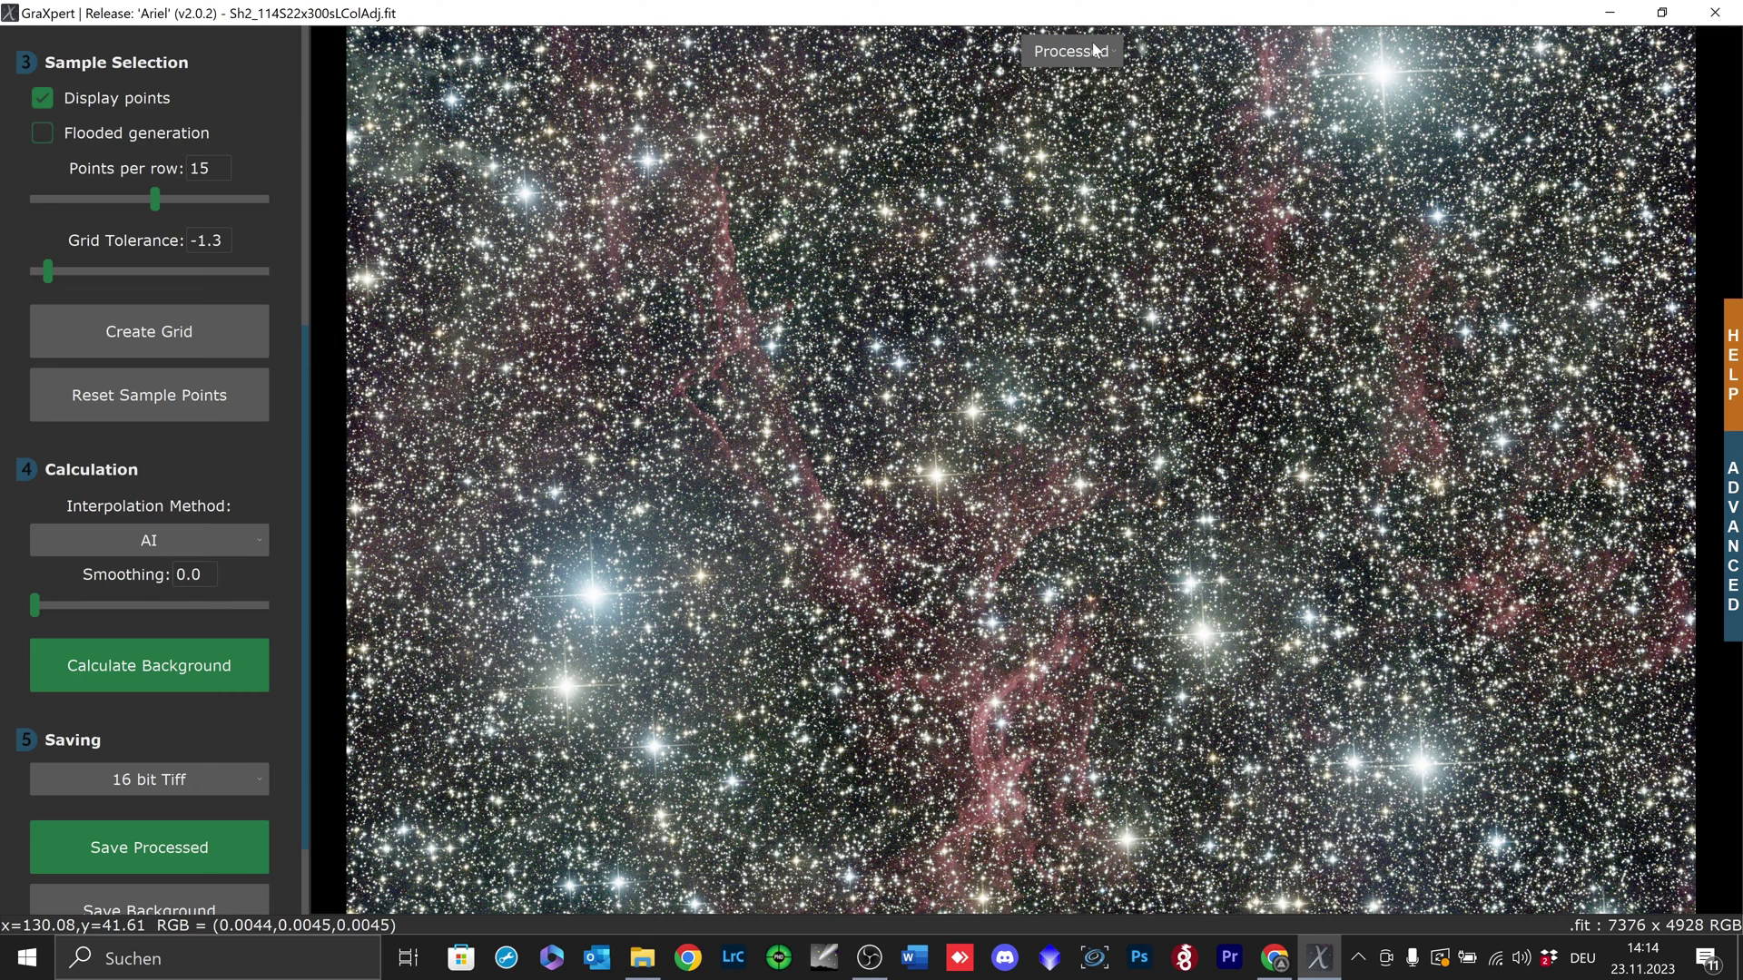
- Compare the Original and Processed views, then show PixInsight's RESOURCES > Updates menu
{"action": "left_click", "coordinate": [1071, 50]}
{"action": "left_click", "coordinate": [1067, 81]}
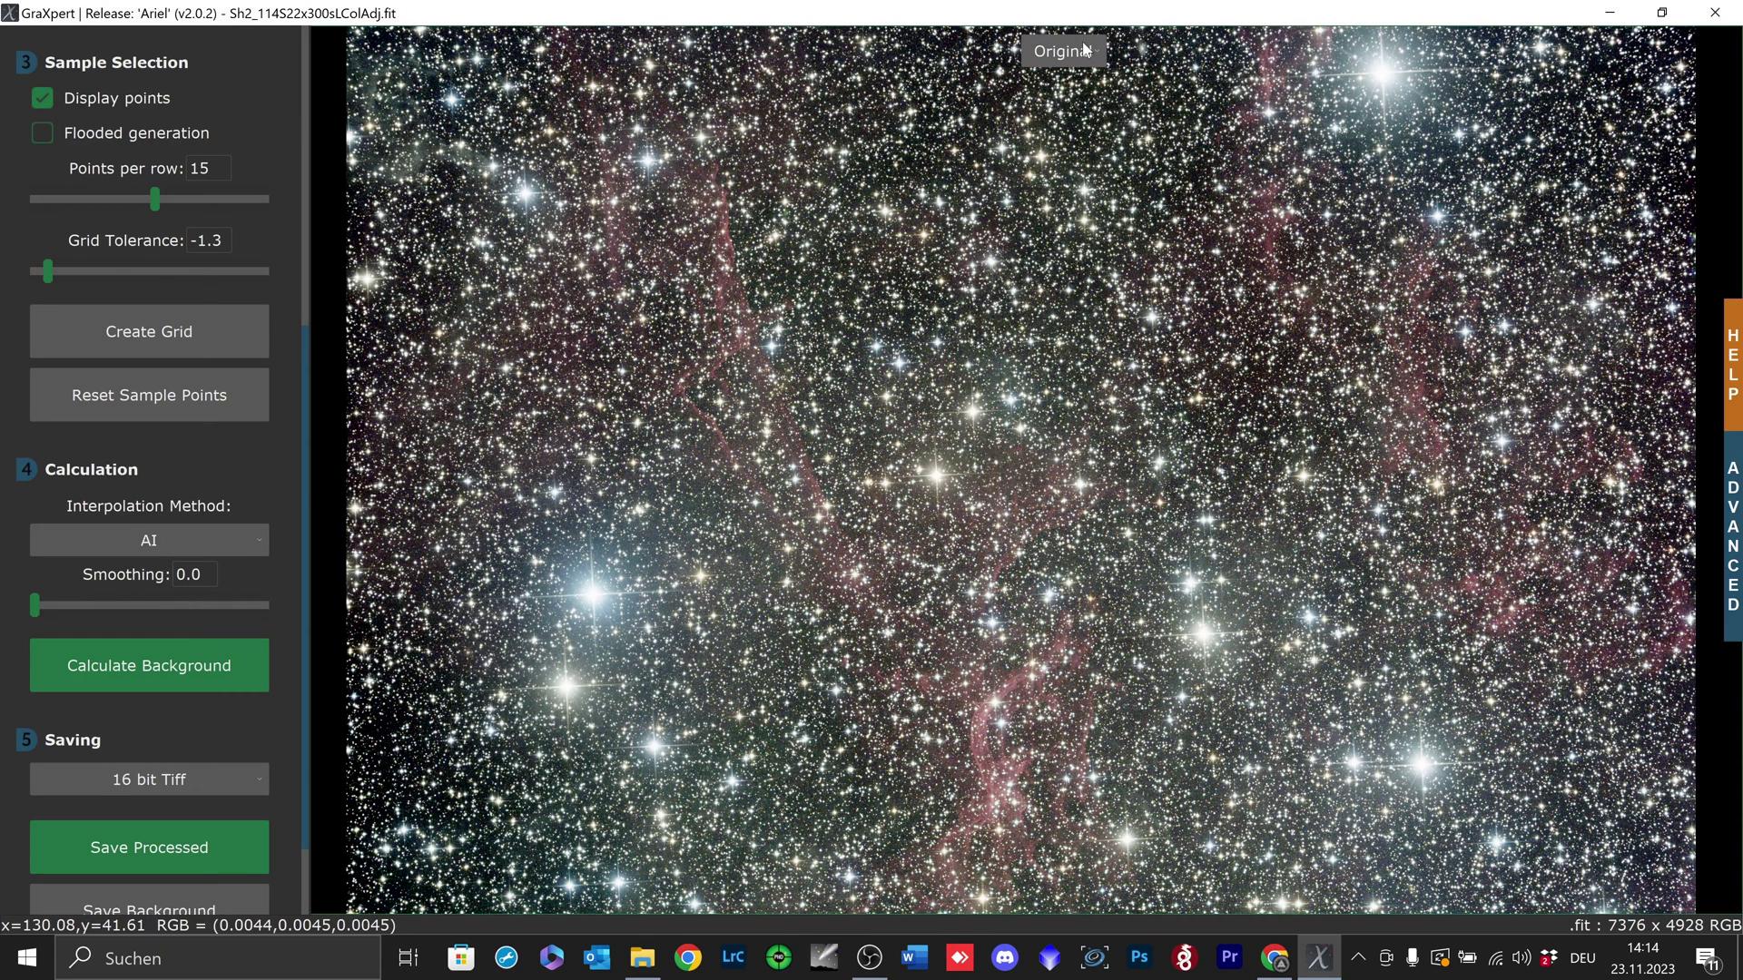
{"action": "left_click", "coordinate": [1085, 51]}
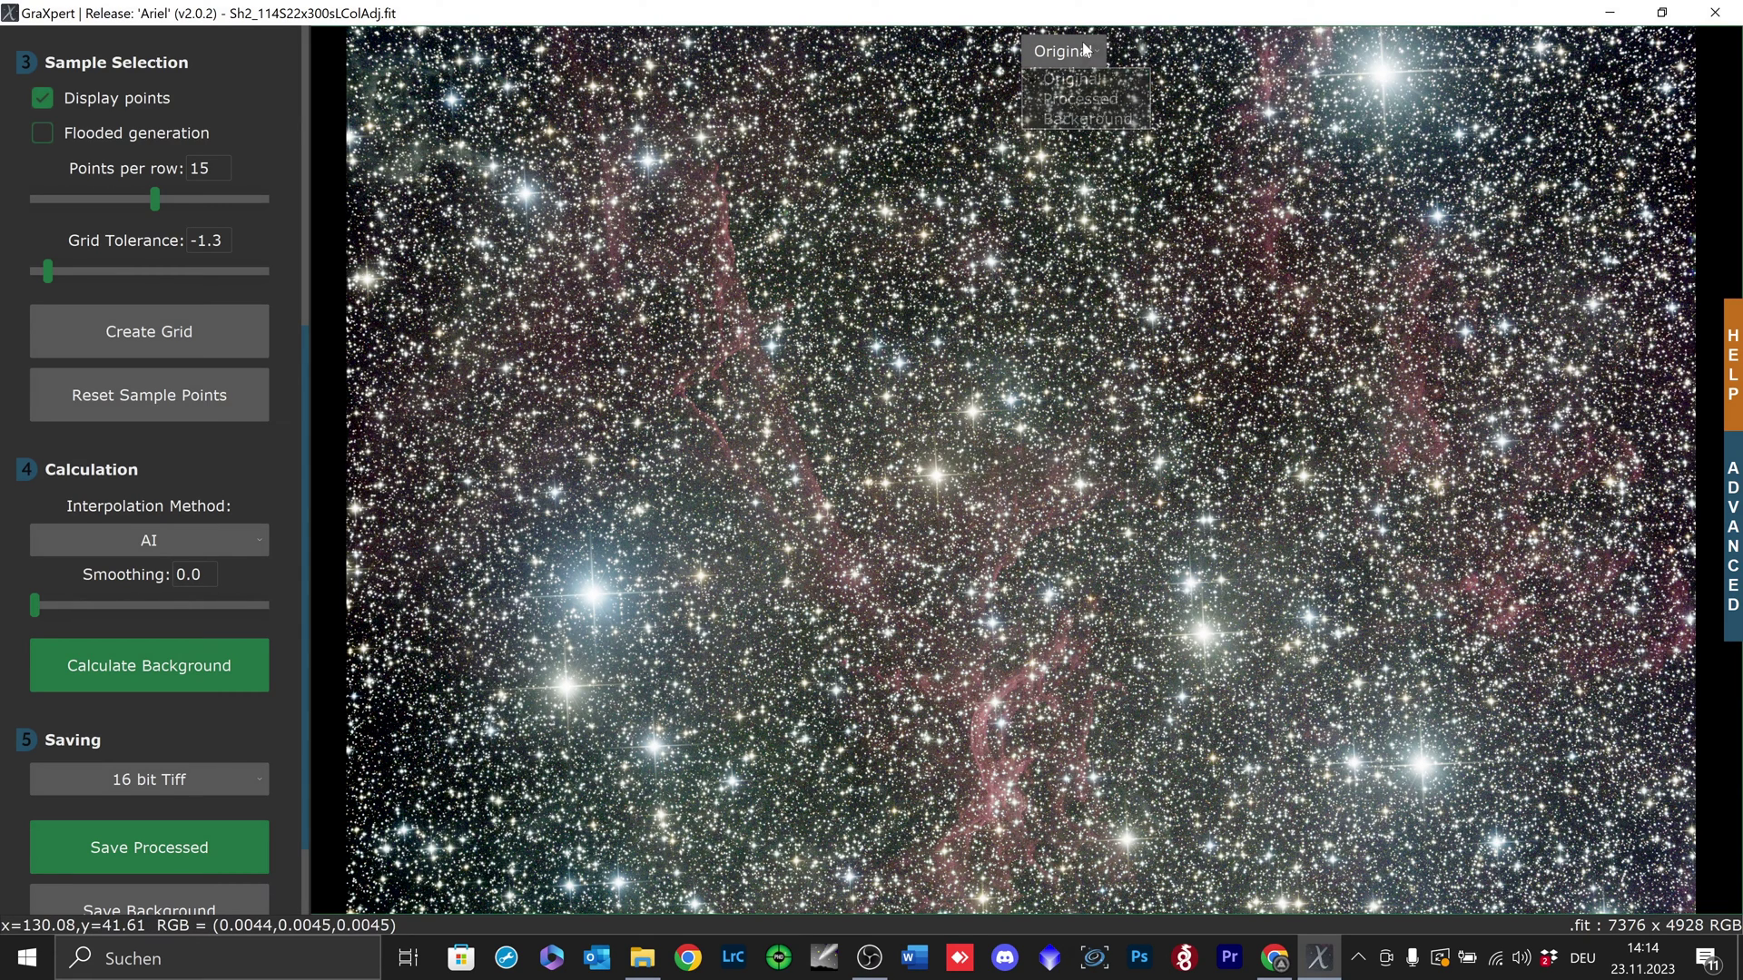
{"action": "left_click", "coordinate": [1085, 98]}
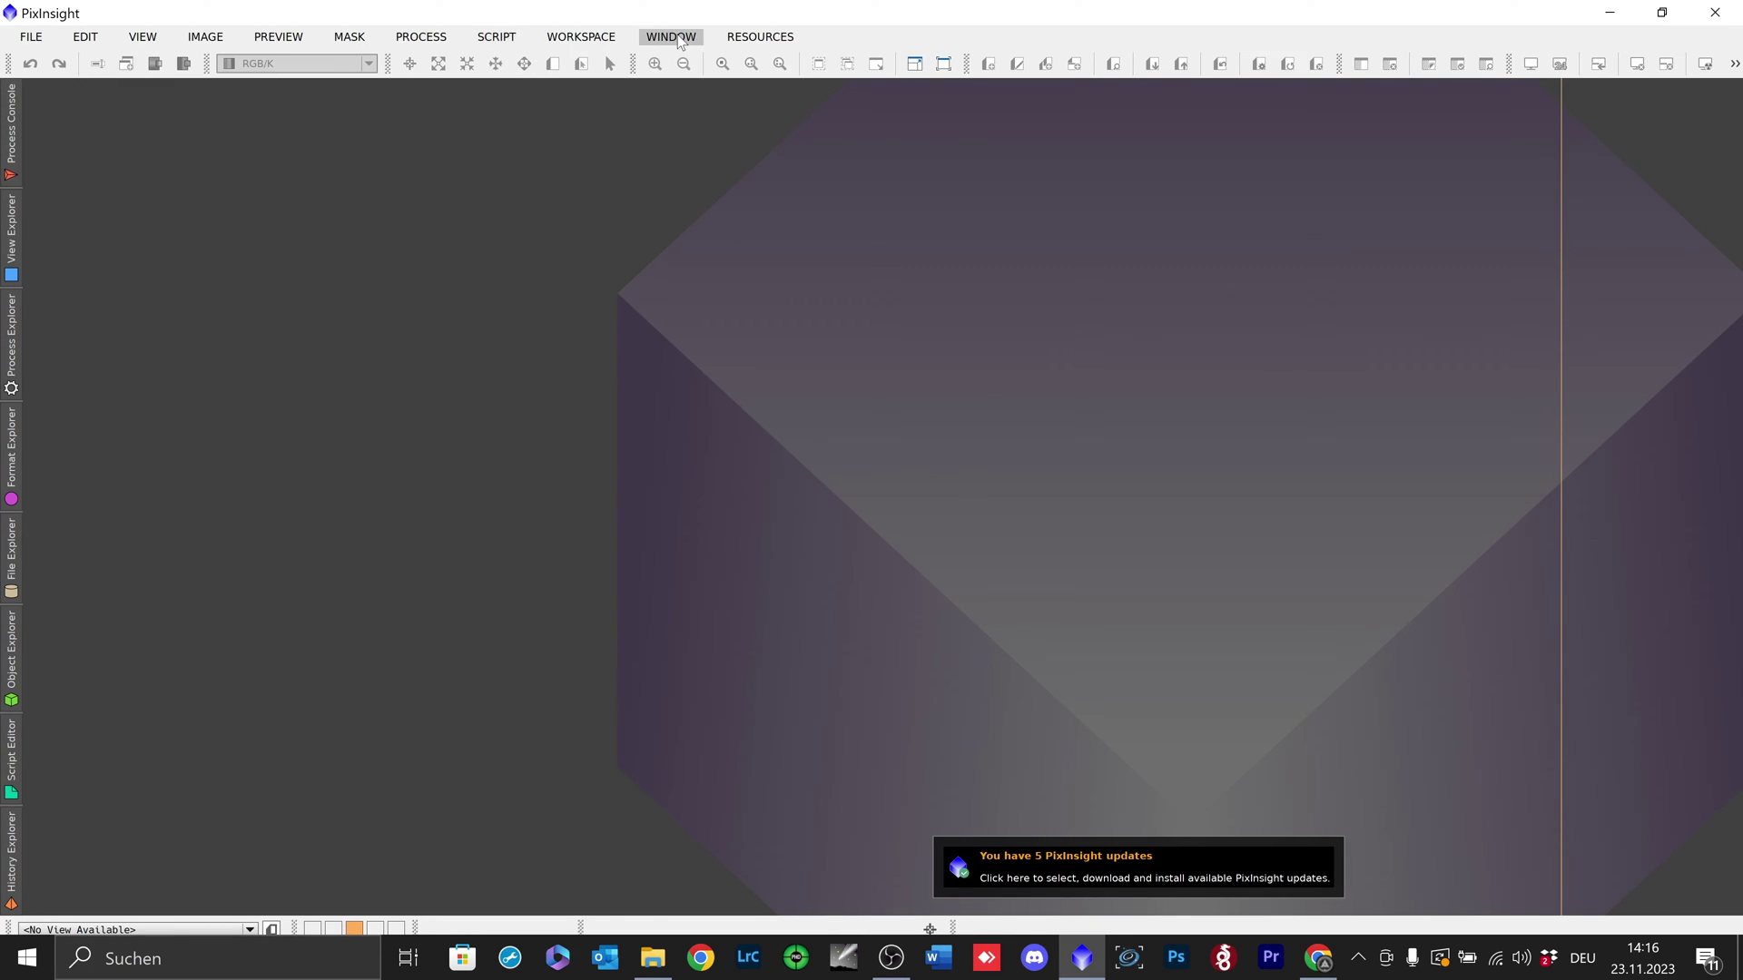
{"action": "left_click", "coordinate": [762, 40]}
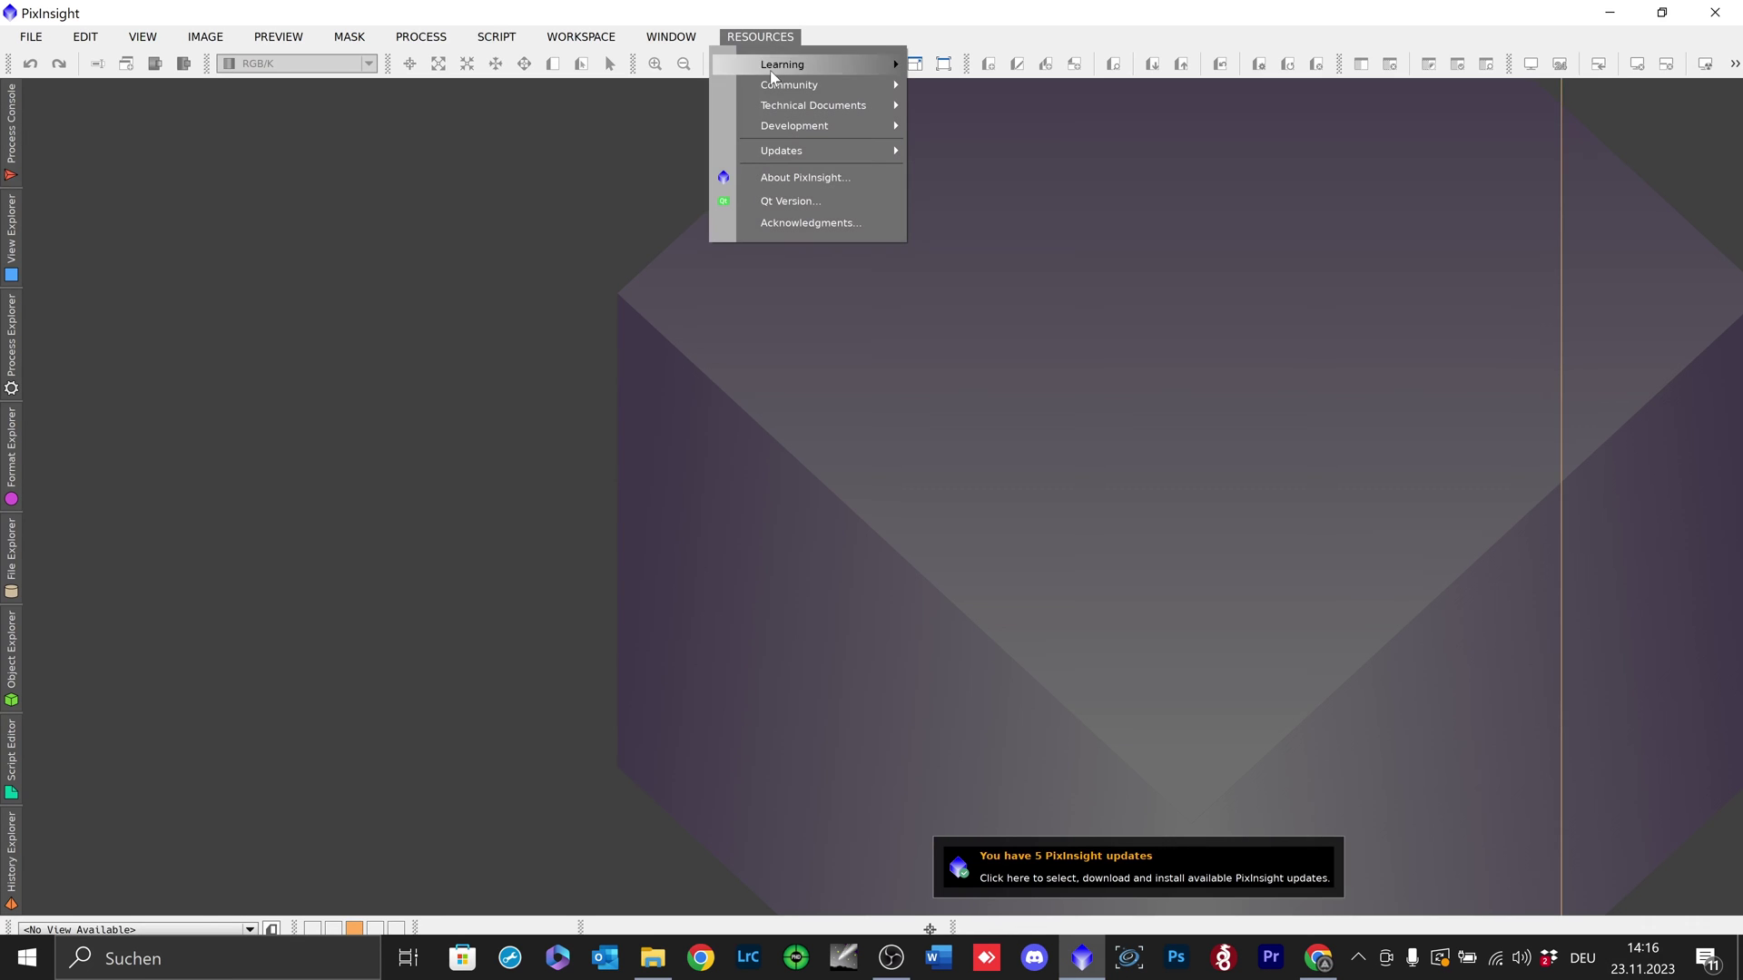
{"action": "mouse_move", "coordinate": [825, 151]}
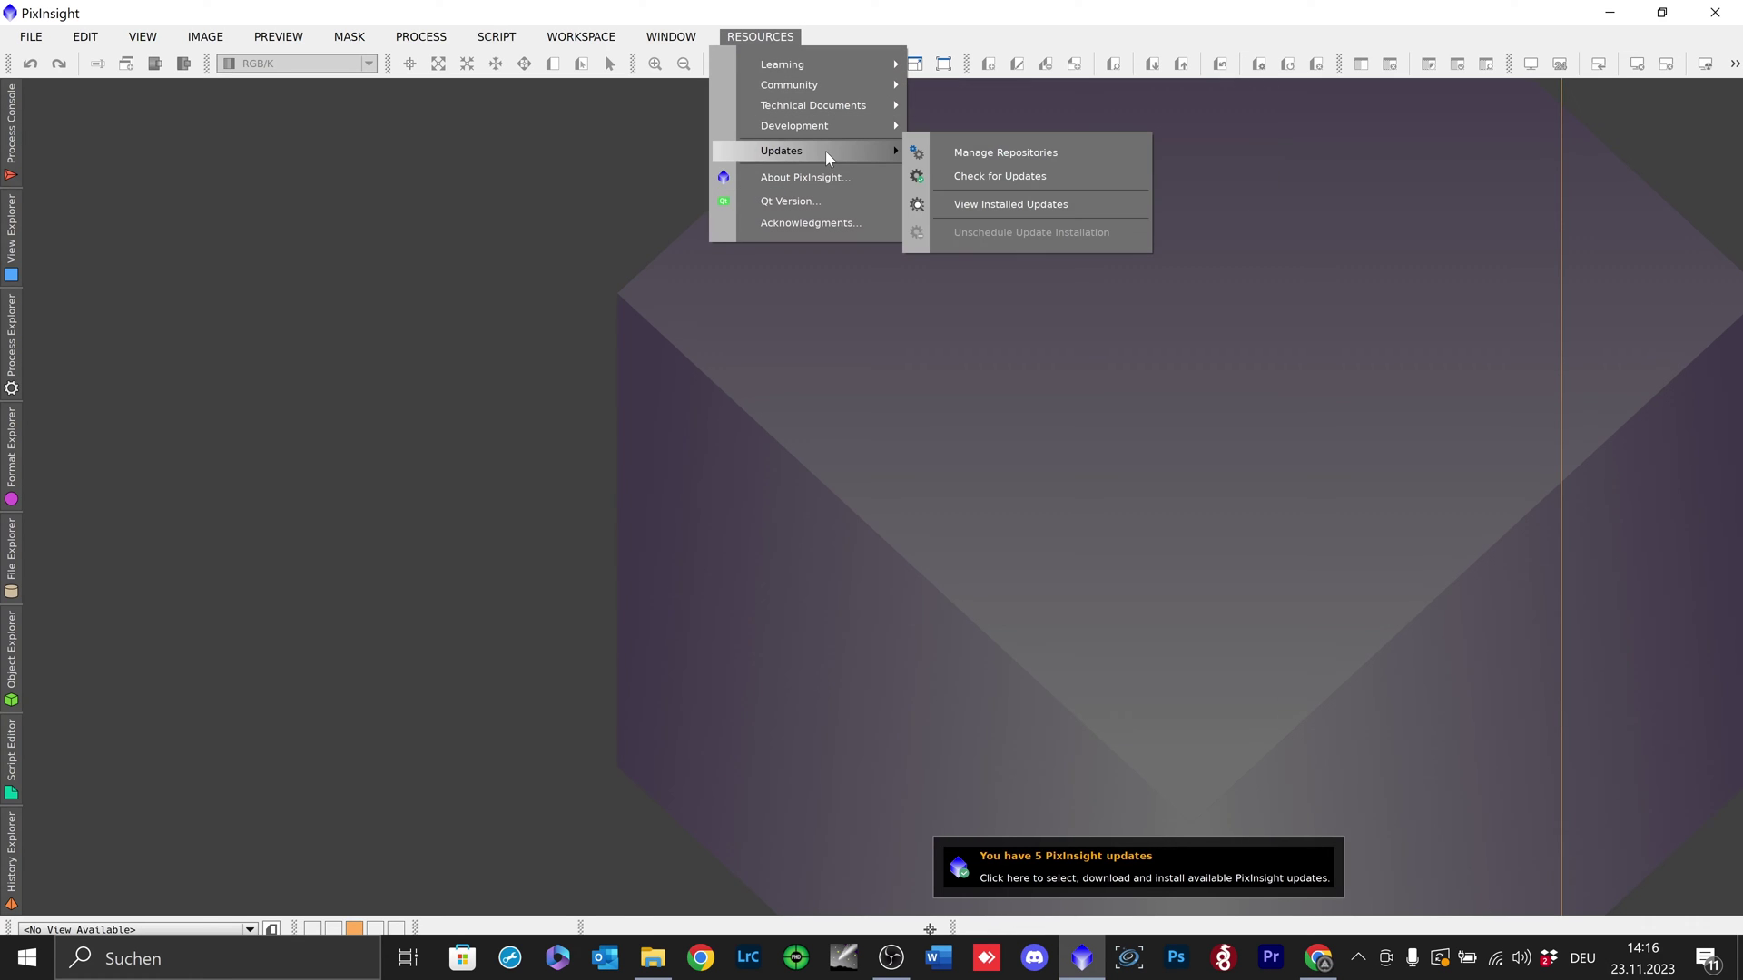
- Open Manage Update Repositories, then reposition and enlarge the dialog
{"action": "left_click", "coordinate": [988, 153]}
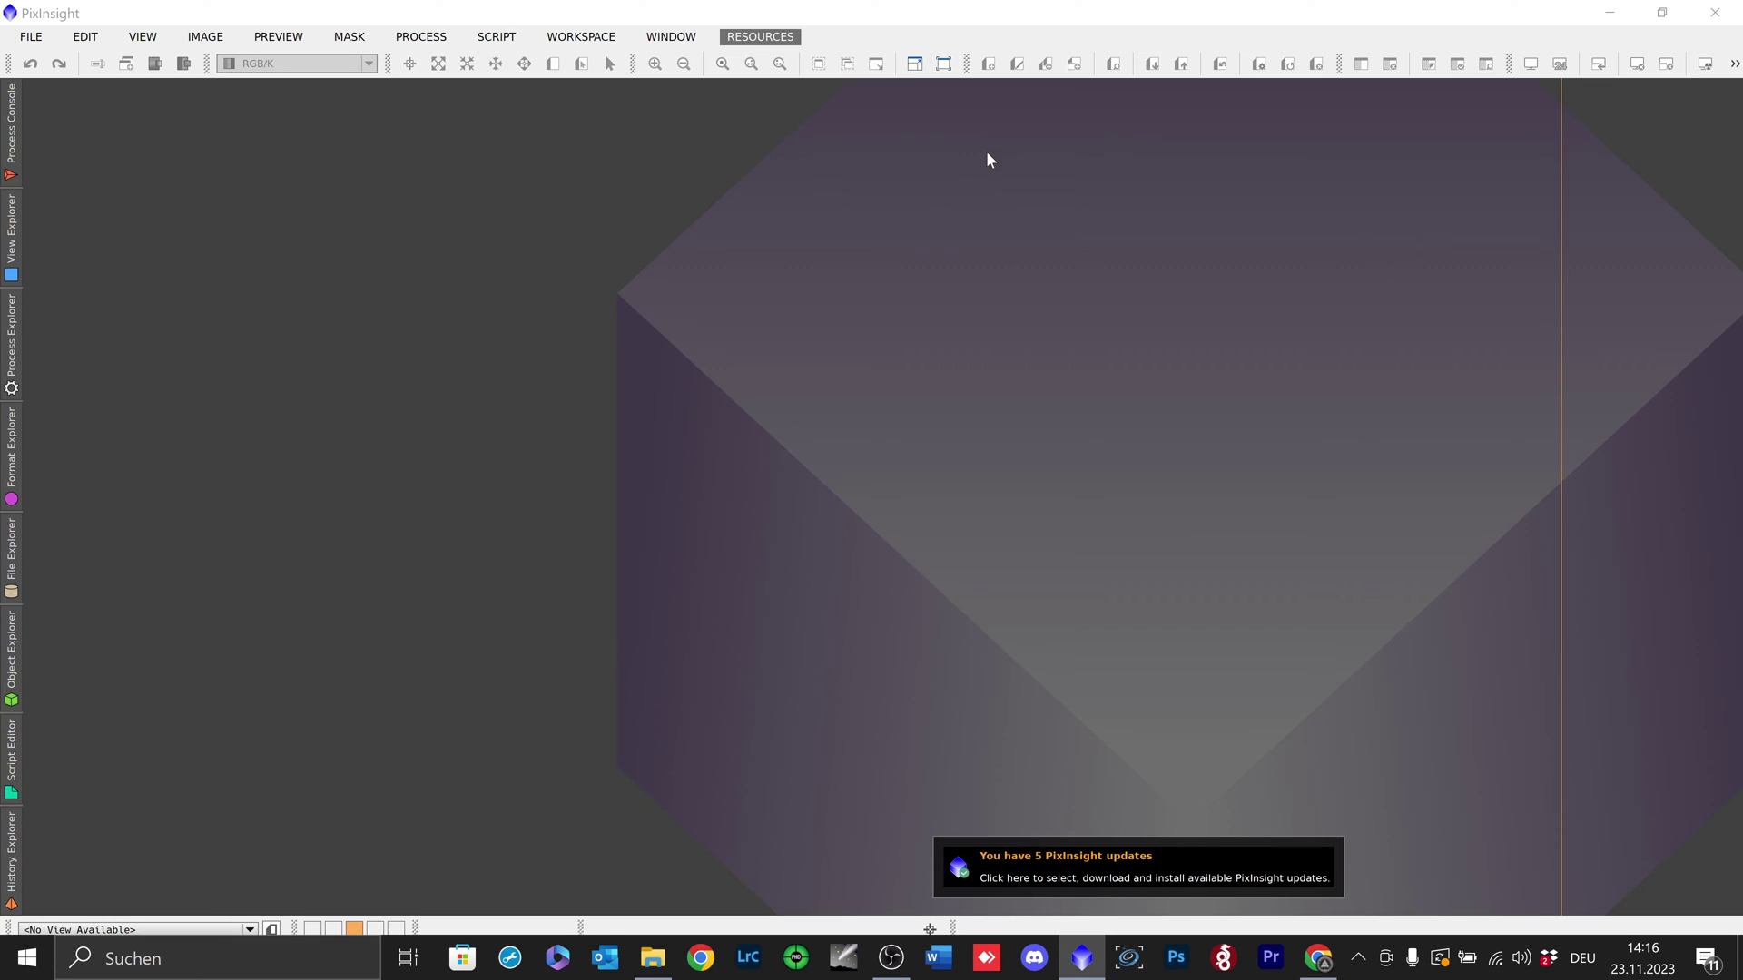
{"action": "left_click_drag", "start_coordinate": [900, 280], "coordinate": [999, 154]}
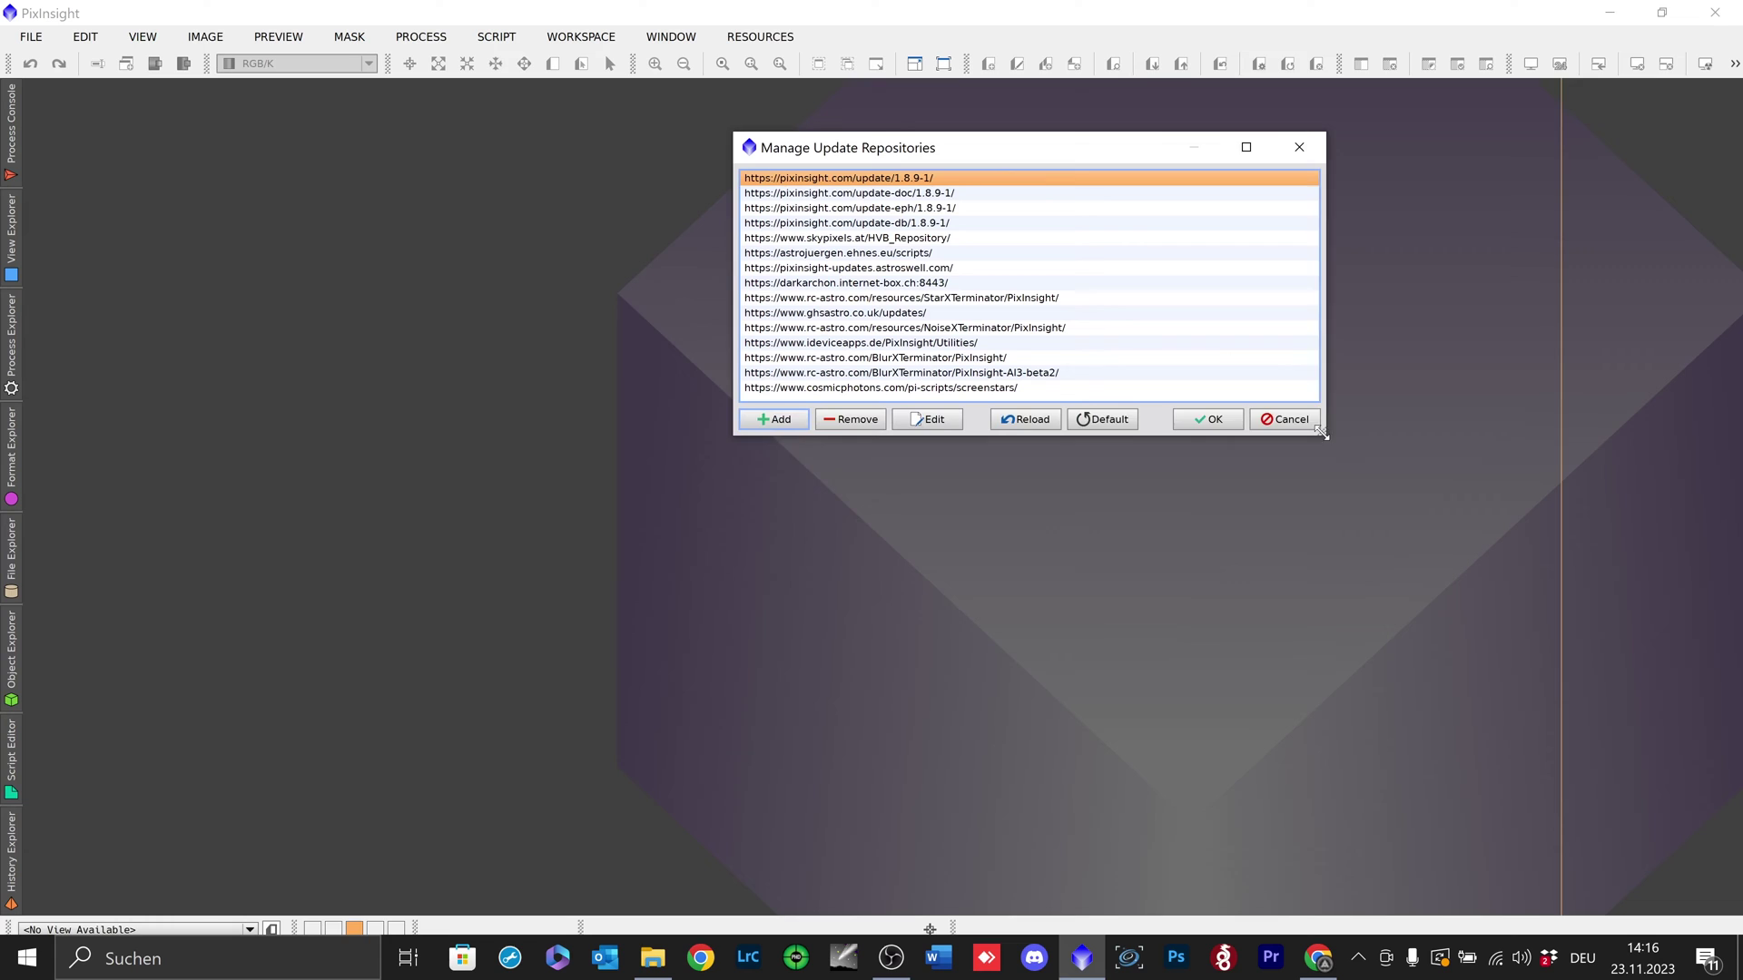
{"action": "left_click_drag", "start_coordinate": [1321, 434], "coordinate": [1335, 518]}
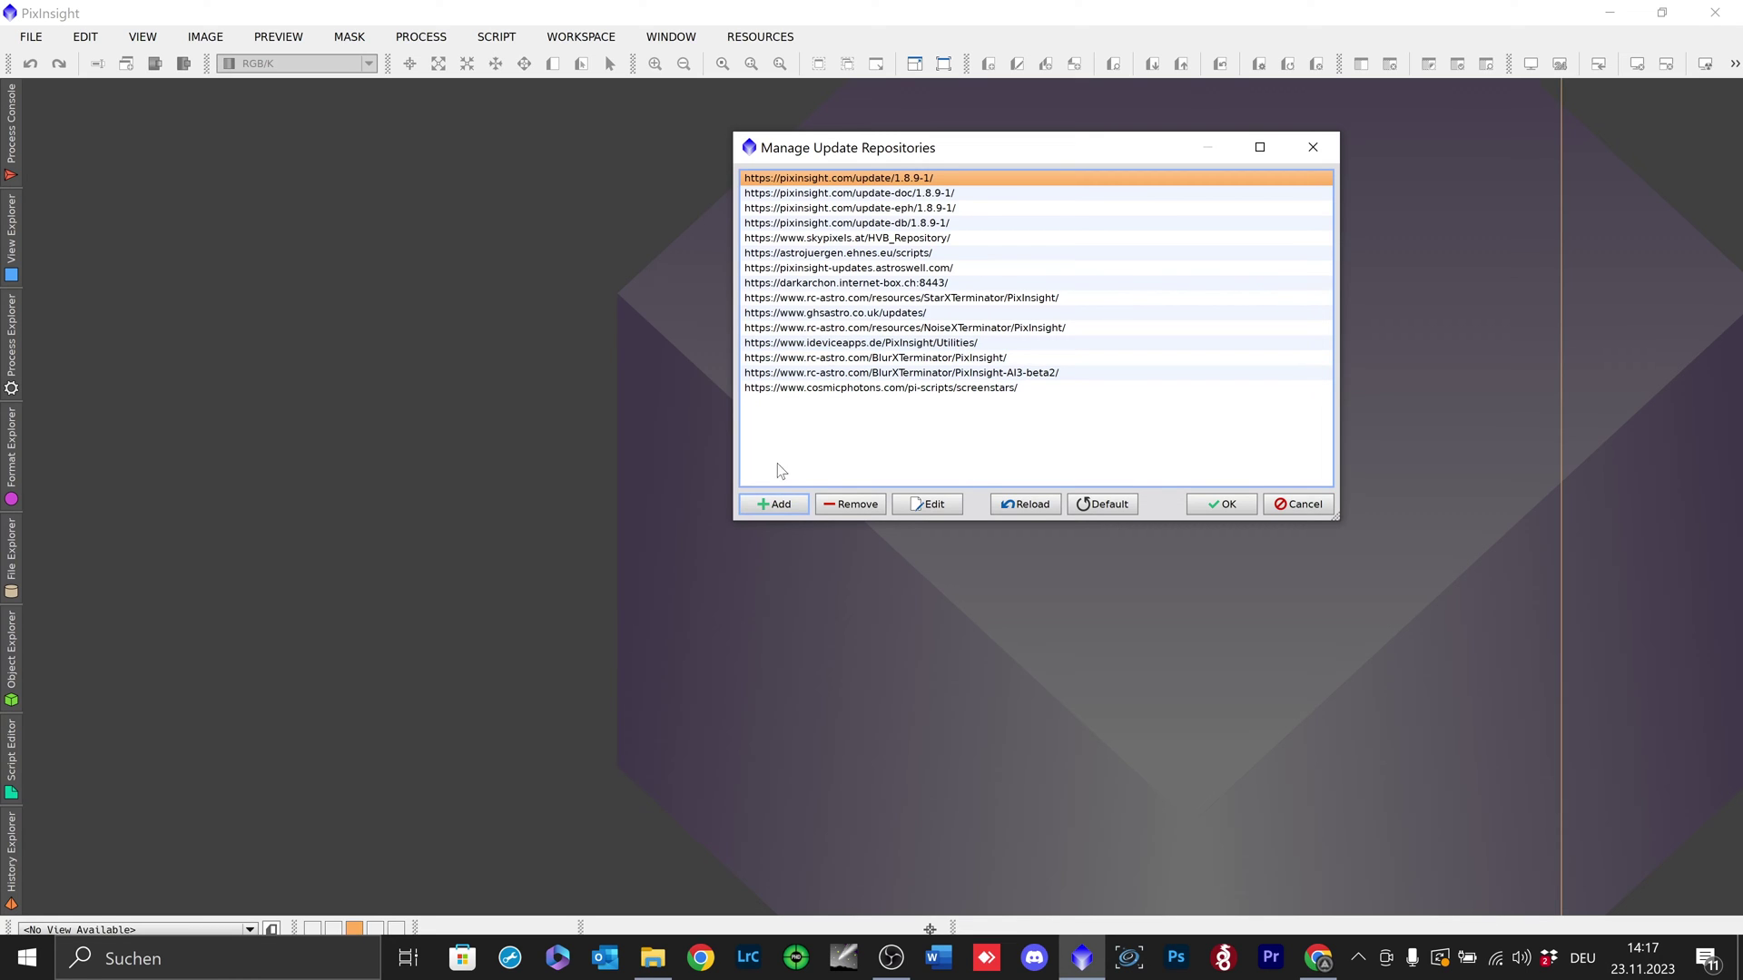
- Try adding a repository with an empty URL, then cancel it and close the repository list
{"action": "left_click", "coordinate": [785, 504]}
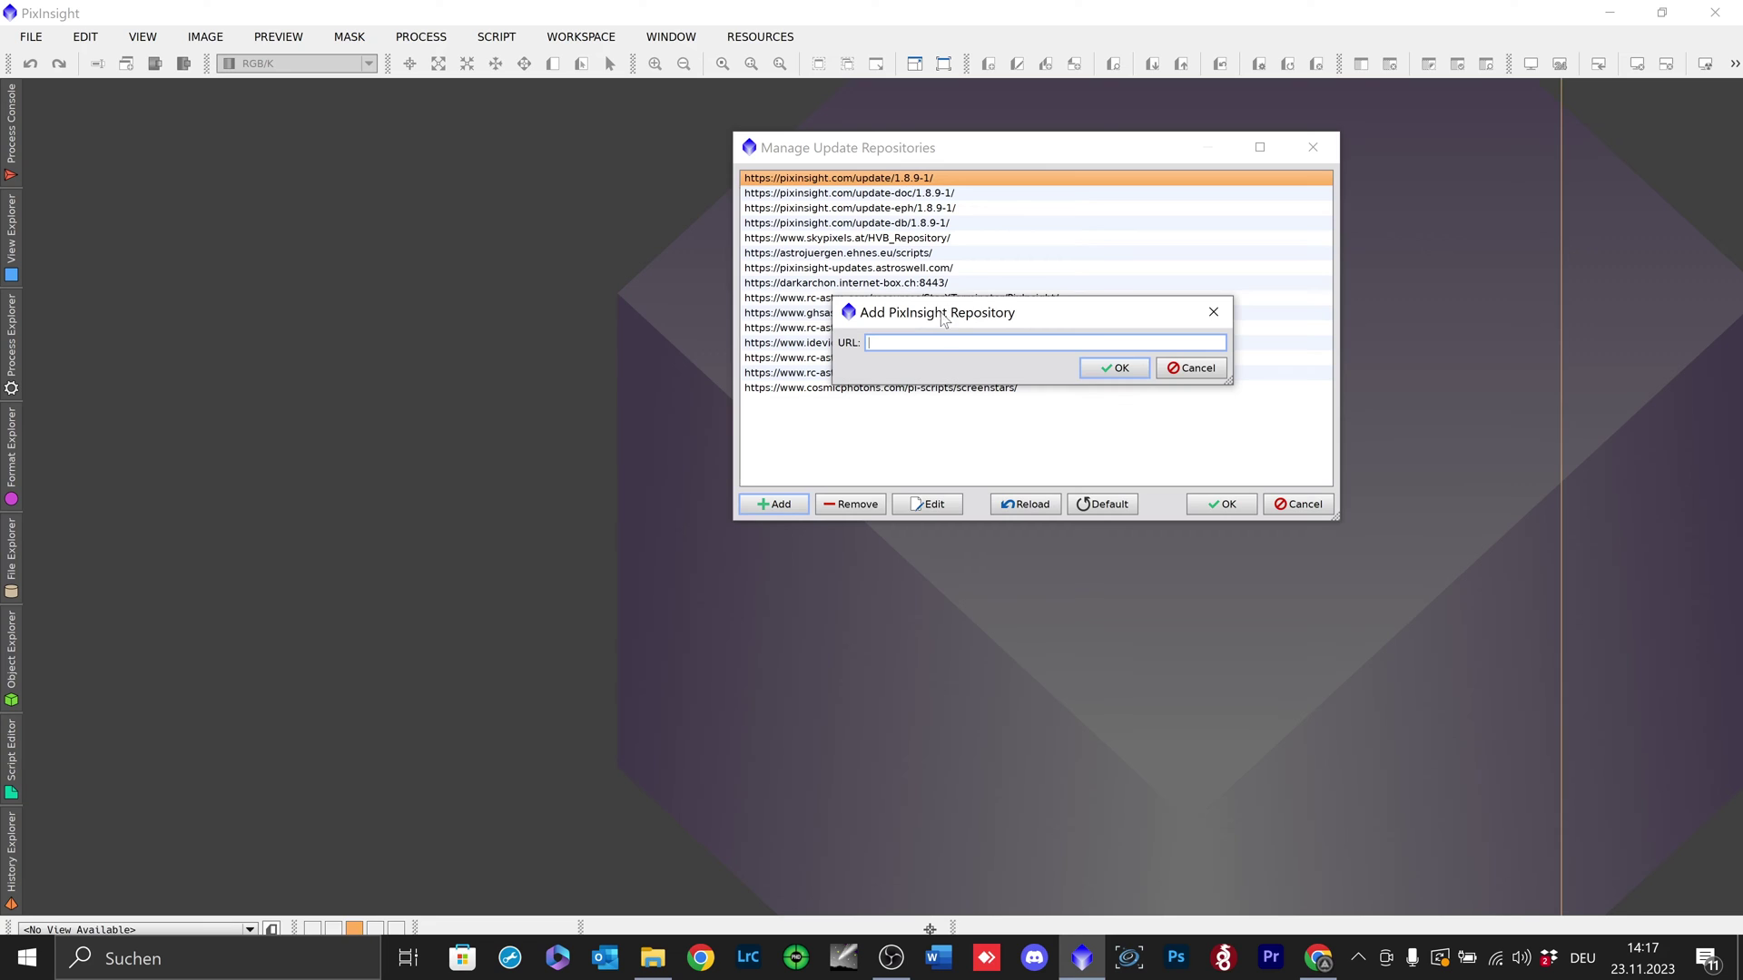
{"action": "left_click_drag", "start_coordinate": [940, 318], "coordinate": [926, 446]}
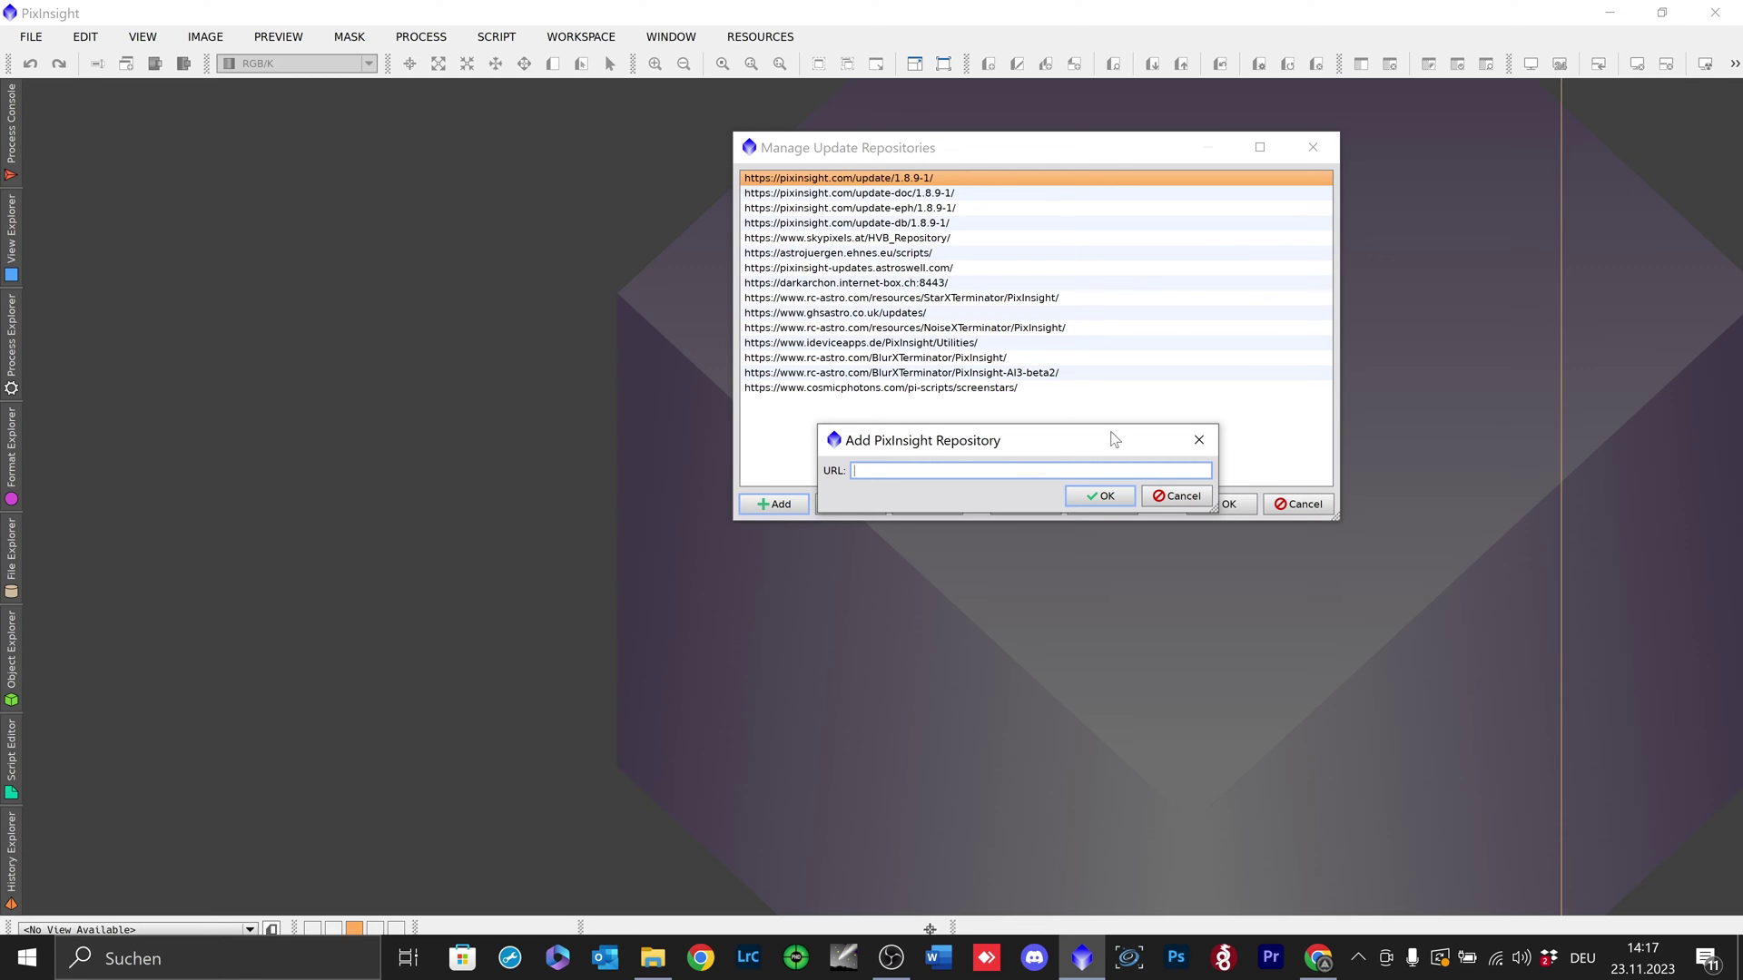
{"action": "left_click", "coordinate": [1100, 498]}
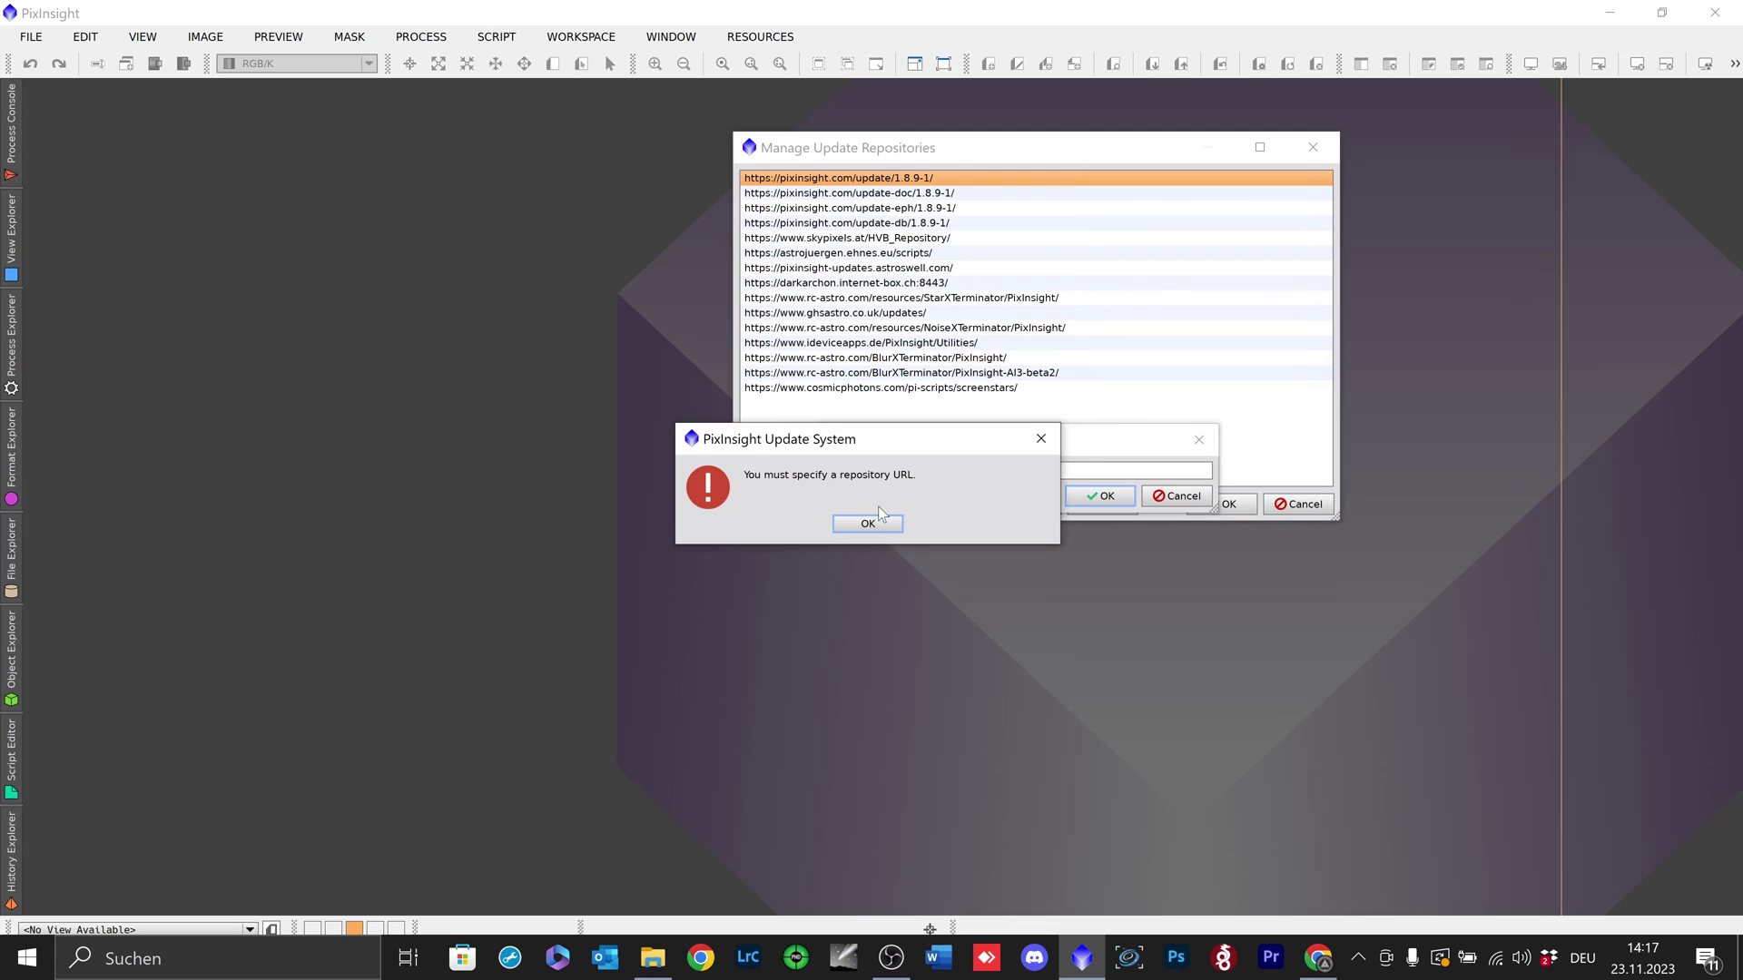
{"action": "left_click", "coordinate": [867, 522]}
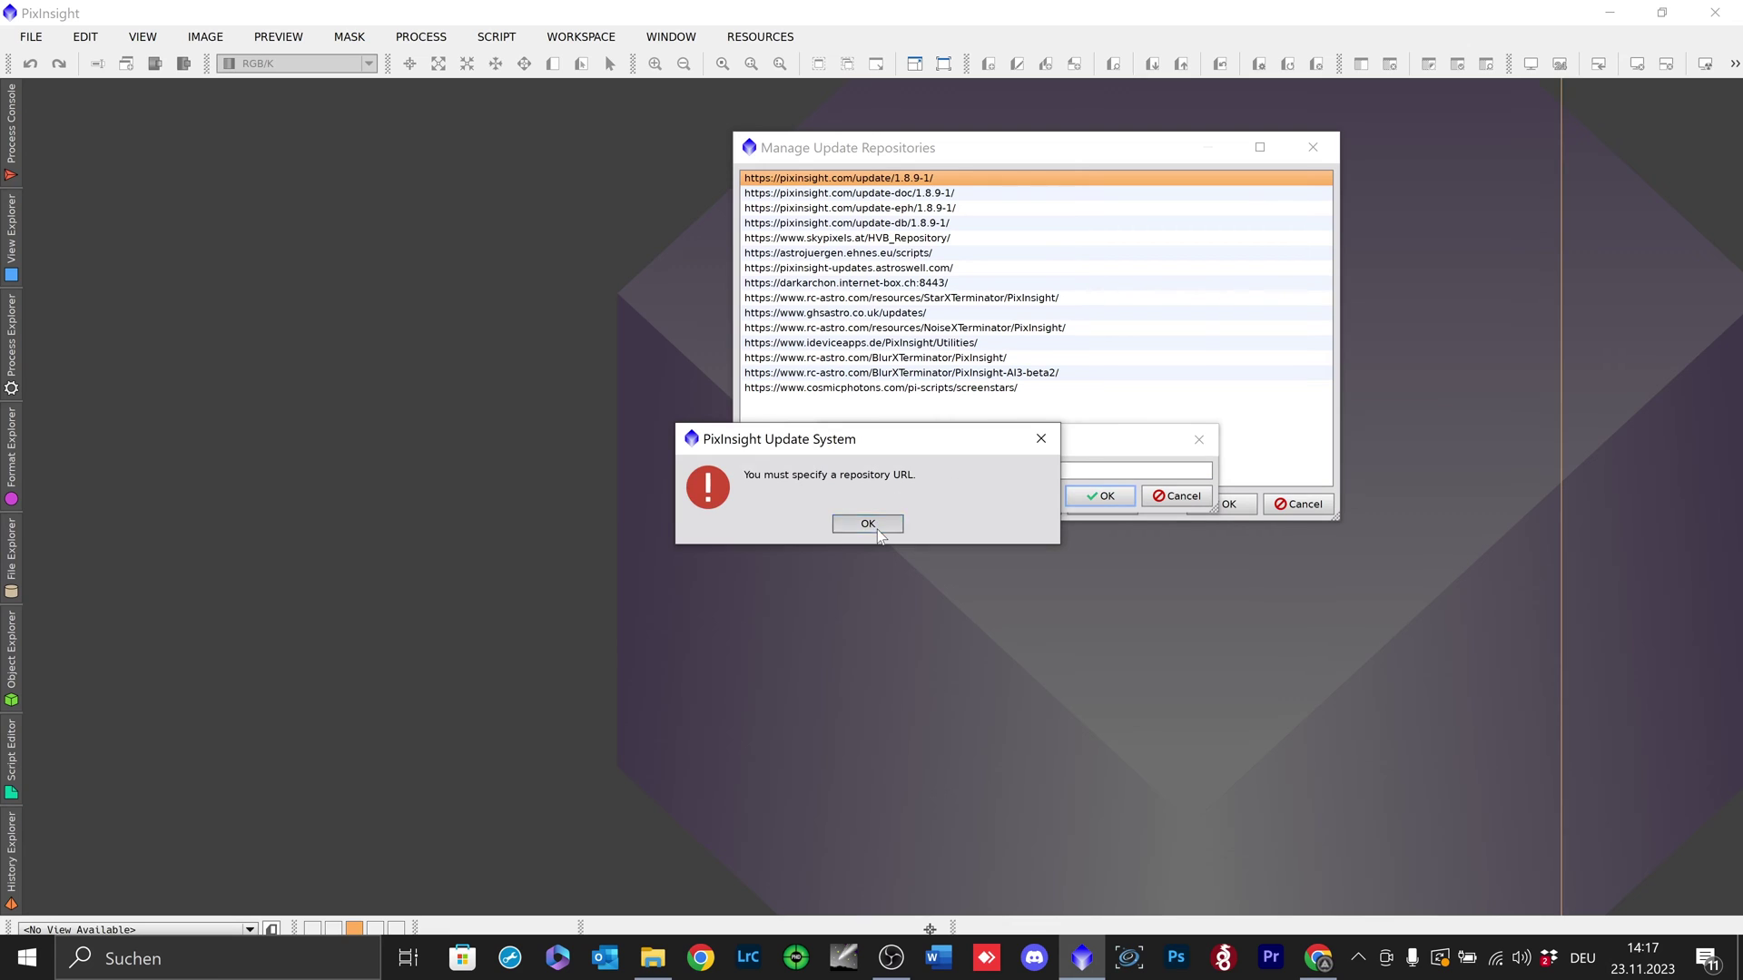
{"action": "left_click", "coordinate": [1188, 499]}
{"action": "key", "text": "Escape"}
- Check the repositories for updates and close the list without installing anything
{"action": "left_click", "coordinate": [736, 40]}
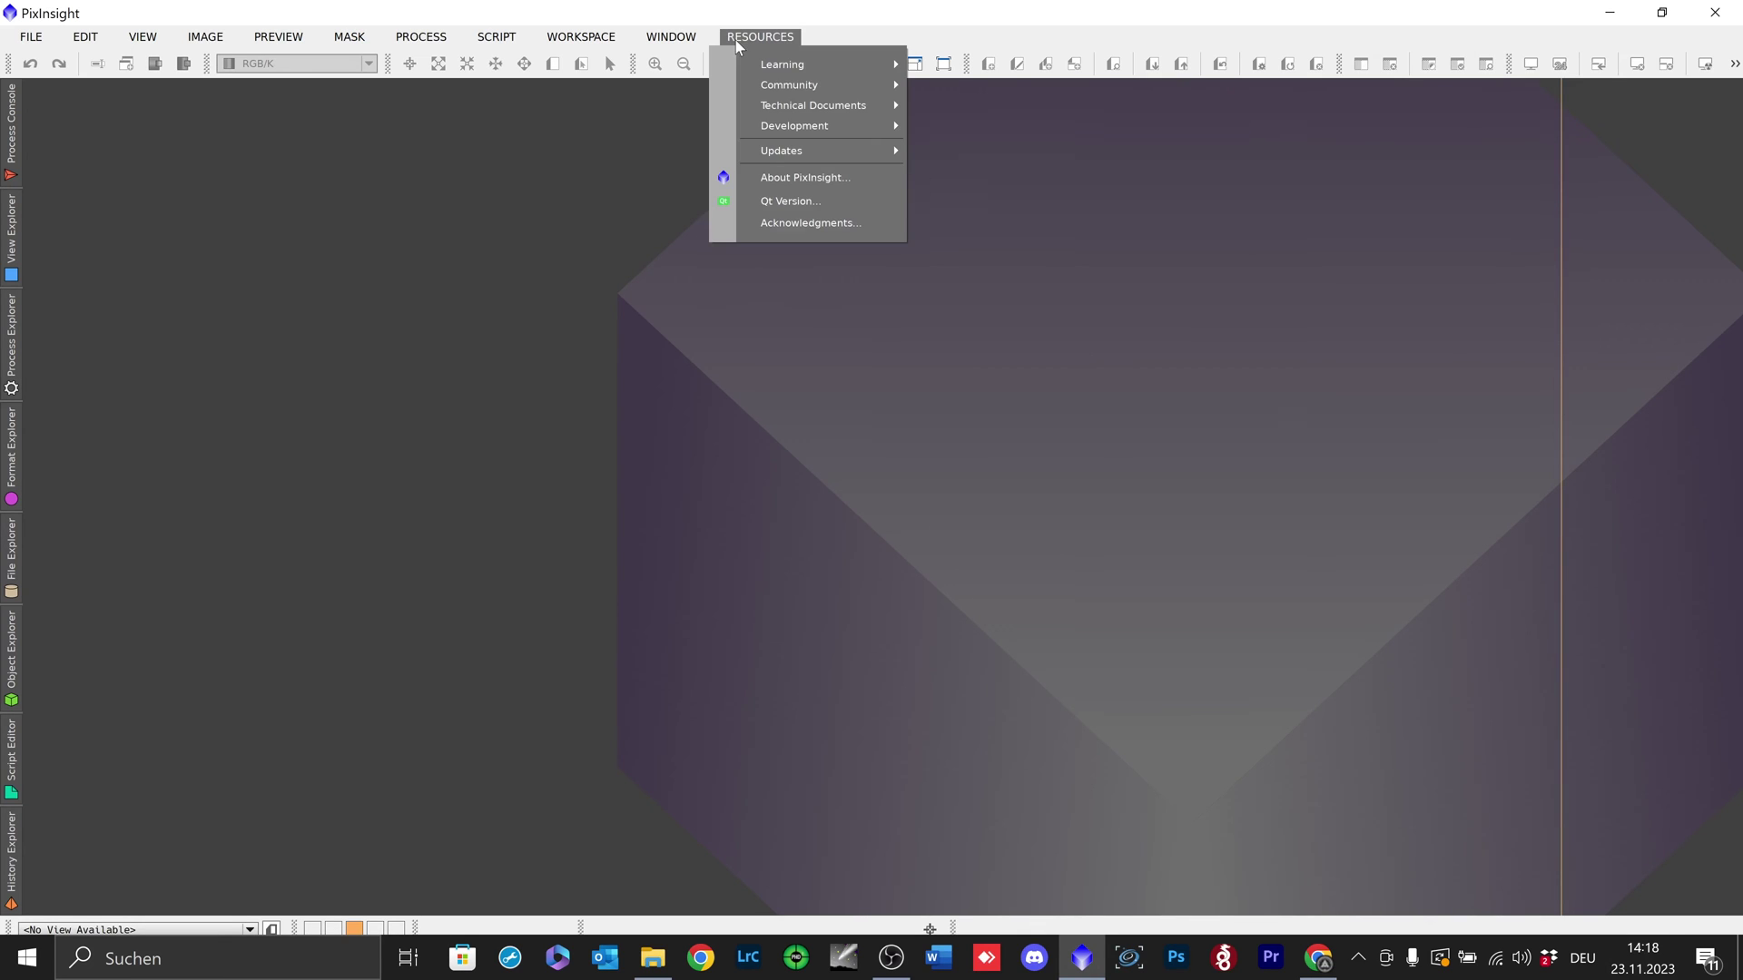
{"action": "mouse_move", "coordinate": [783, 152]}
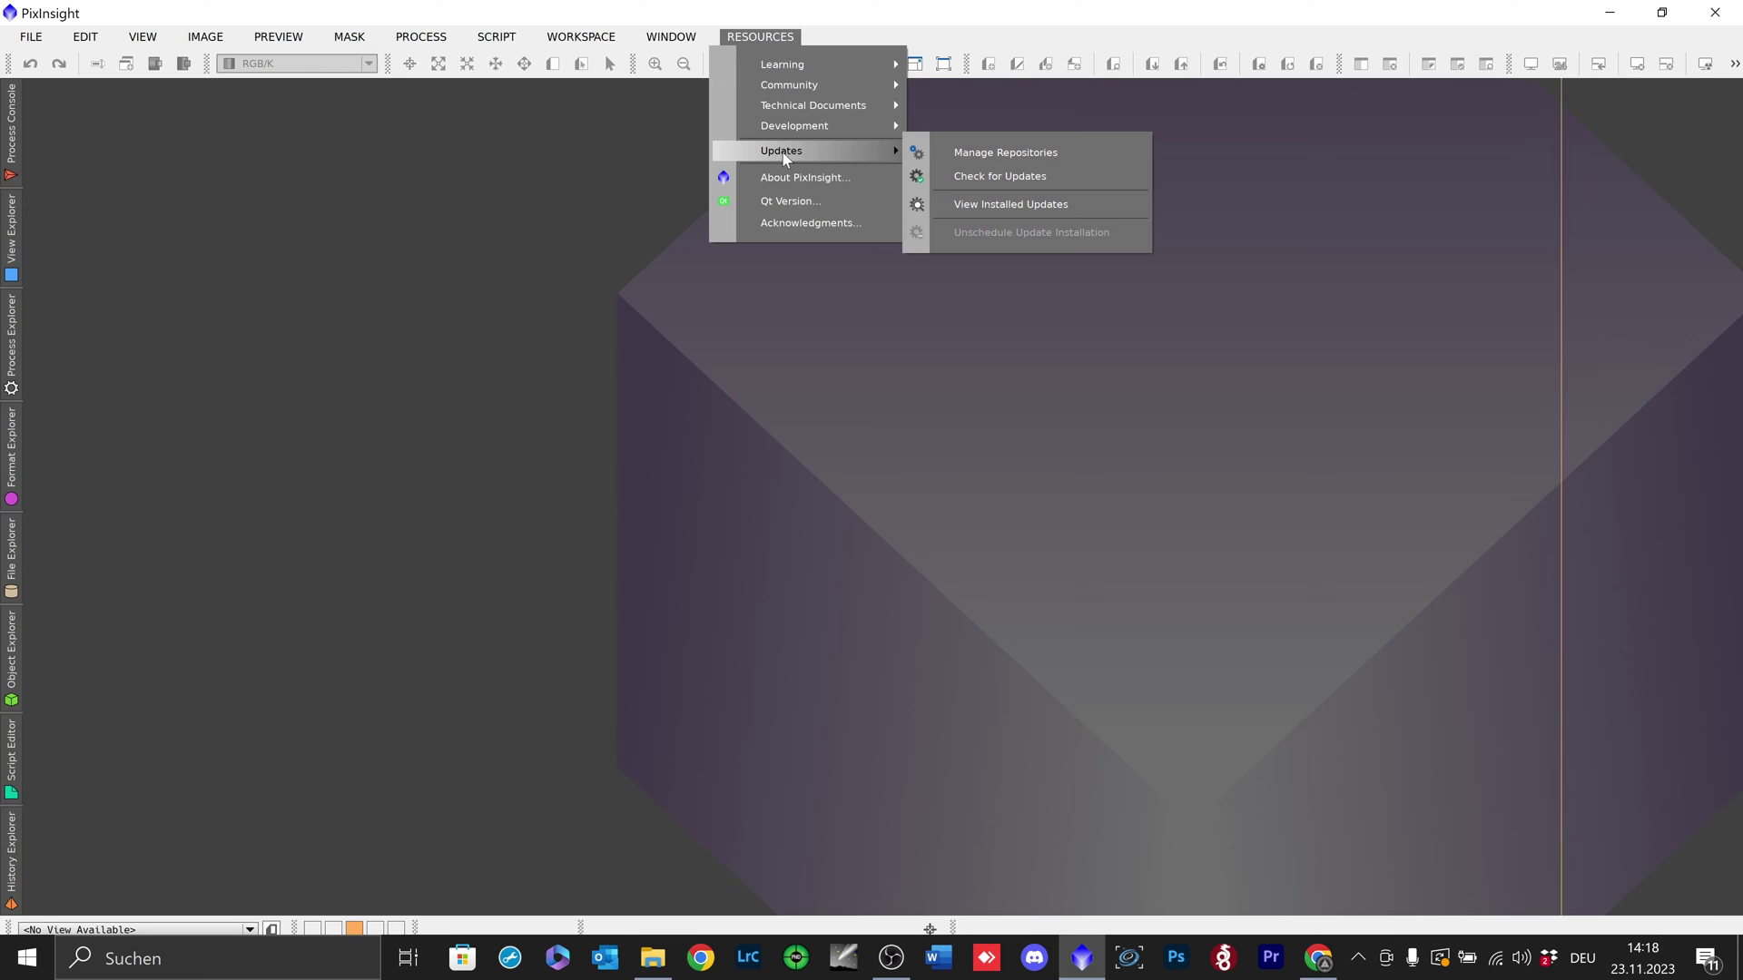
{"action": "left_click", "coordinate": [1029, 178]}
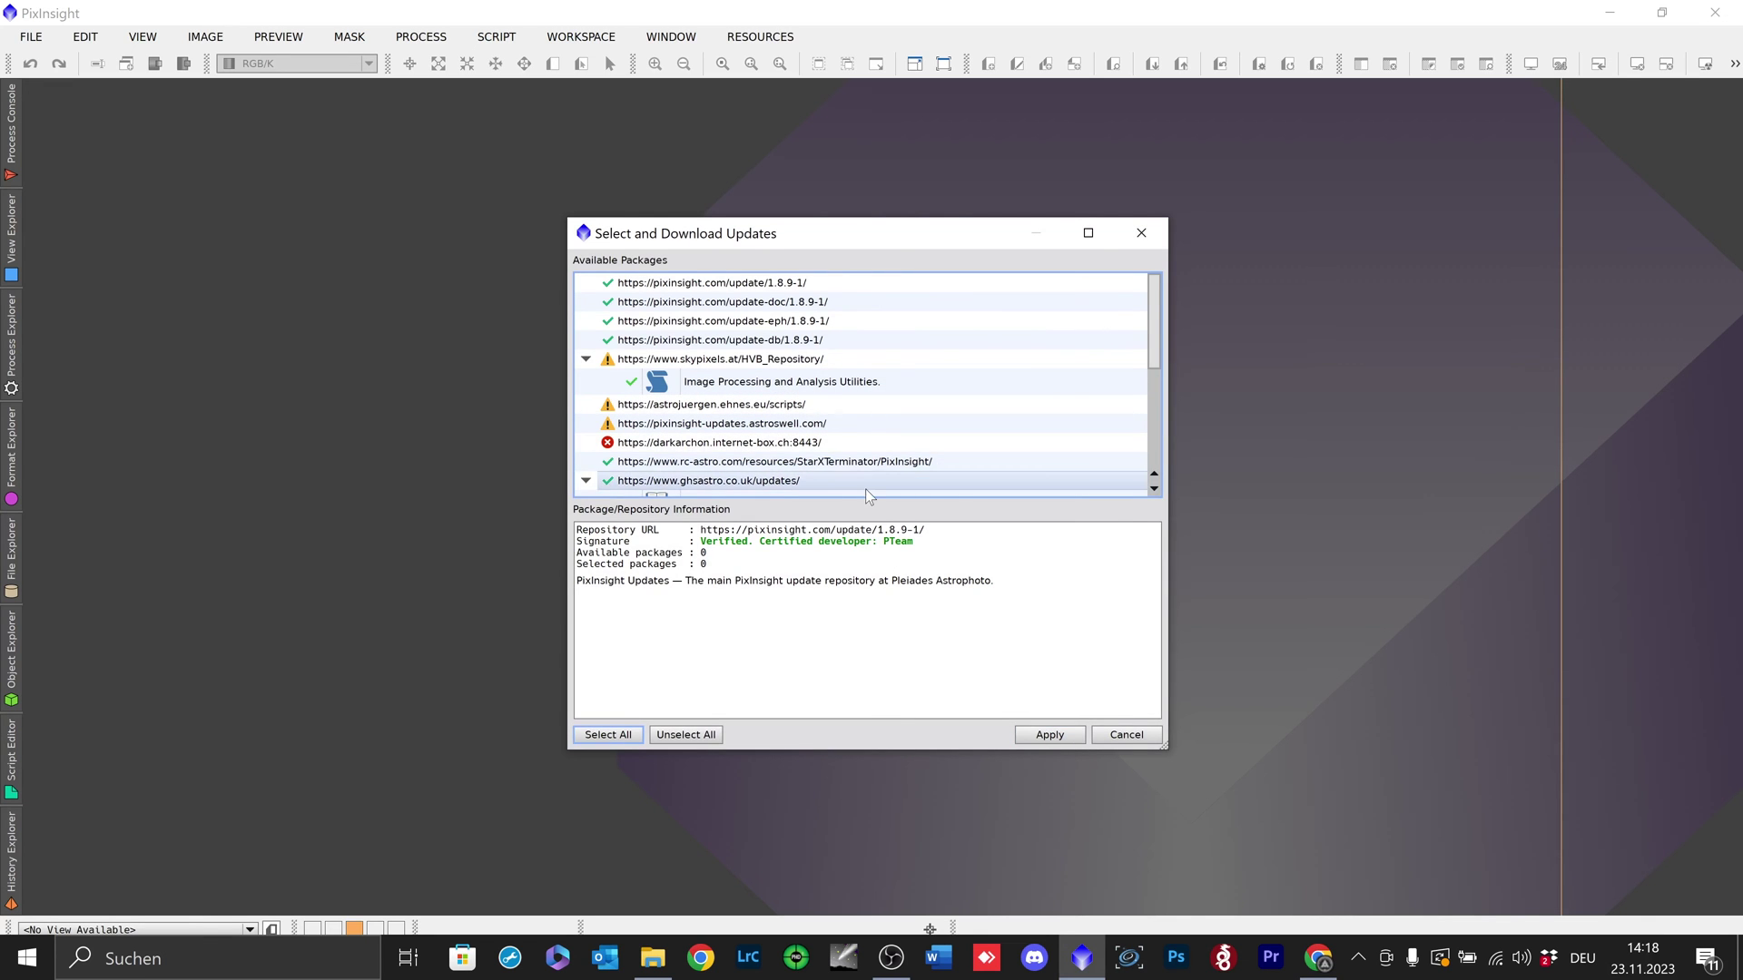
{"action": "left_click", "coordinate": [1126, 735]}
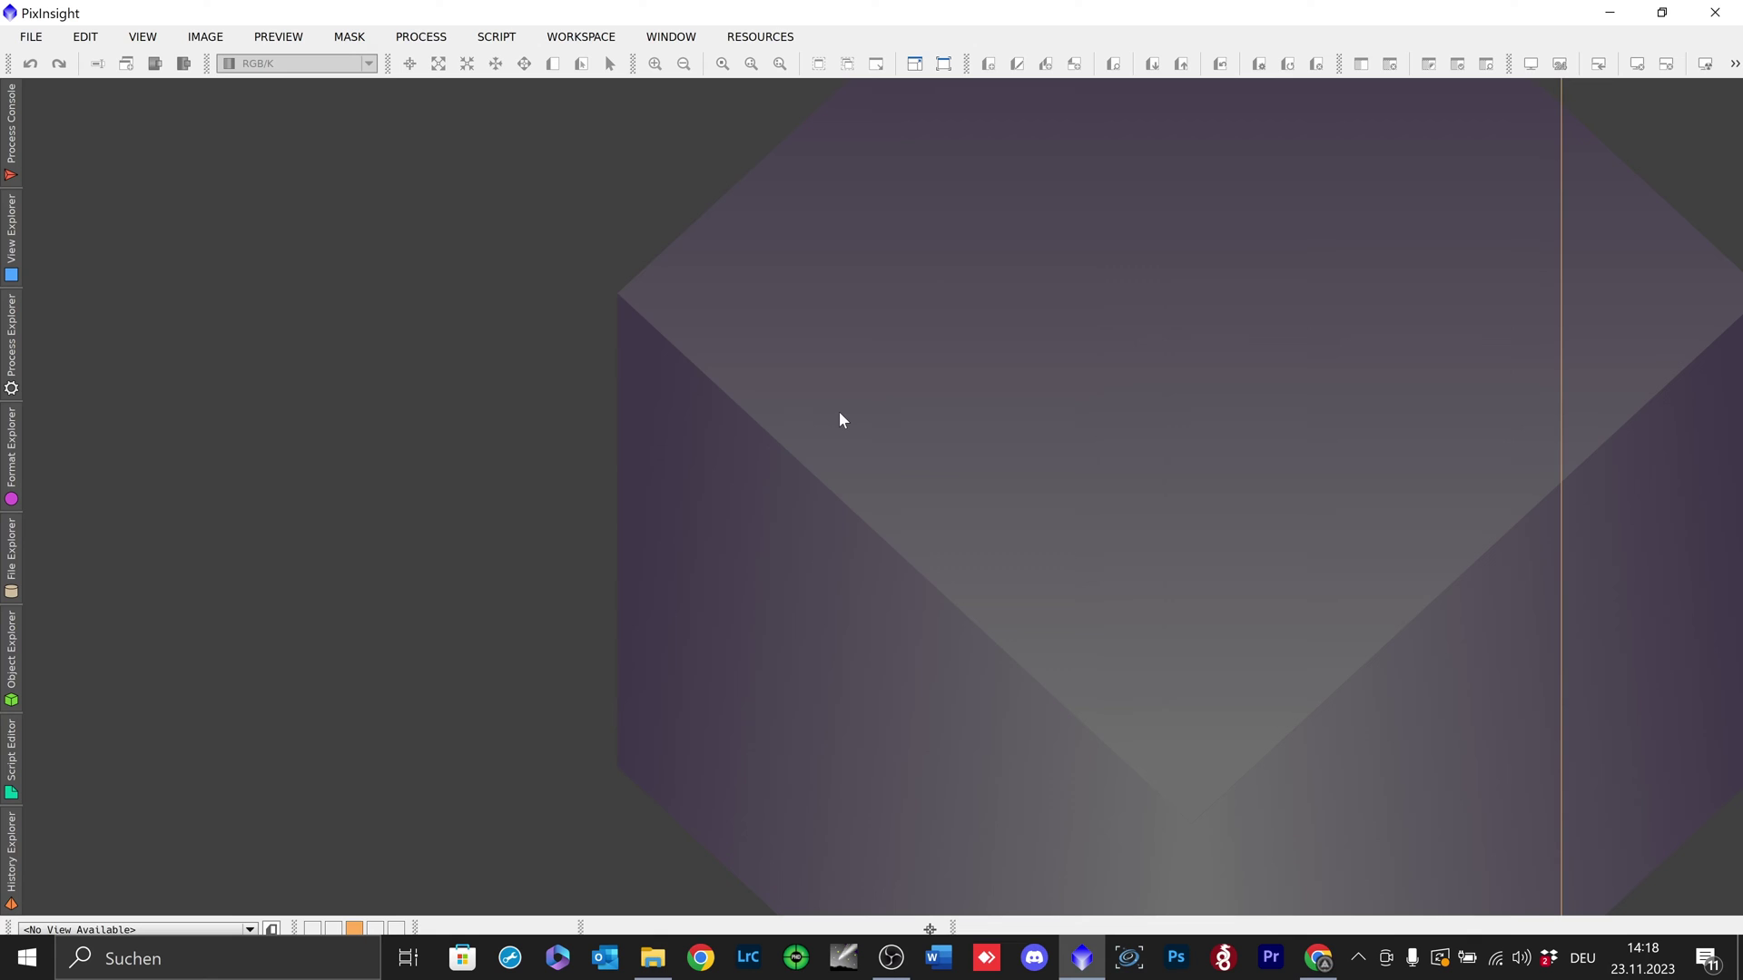
- Browse the installed script categories, then dismiss the script list
{"action": "left_click", "coordinate": [496, 36]}
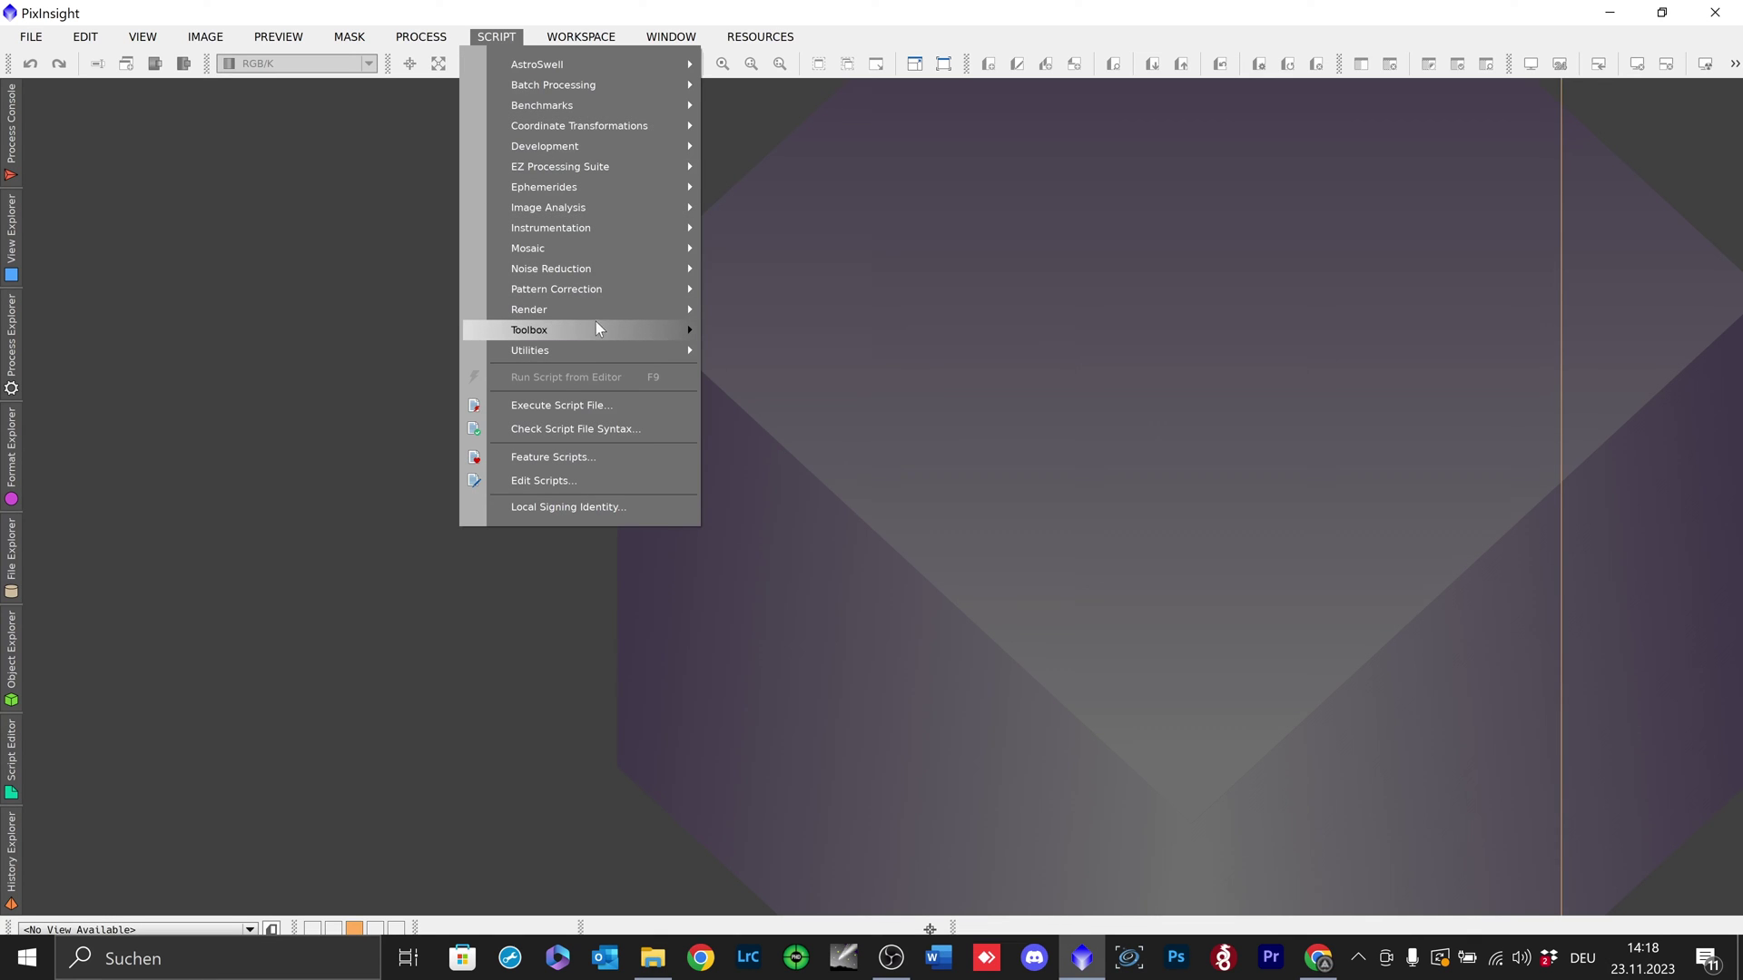
{"action": "mouse_move", "coordinate": [591, 336]}
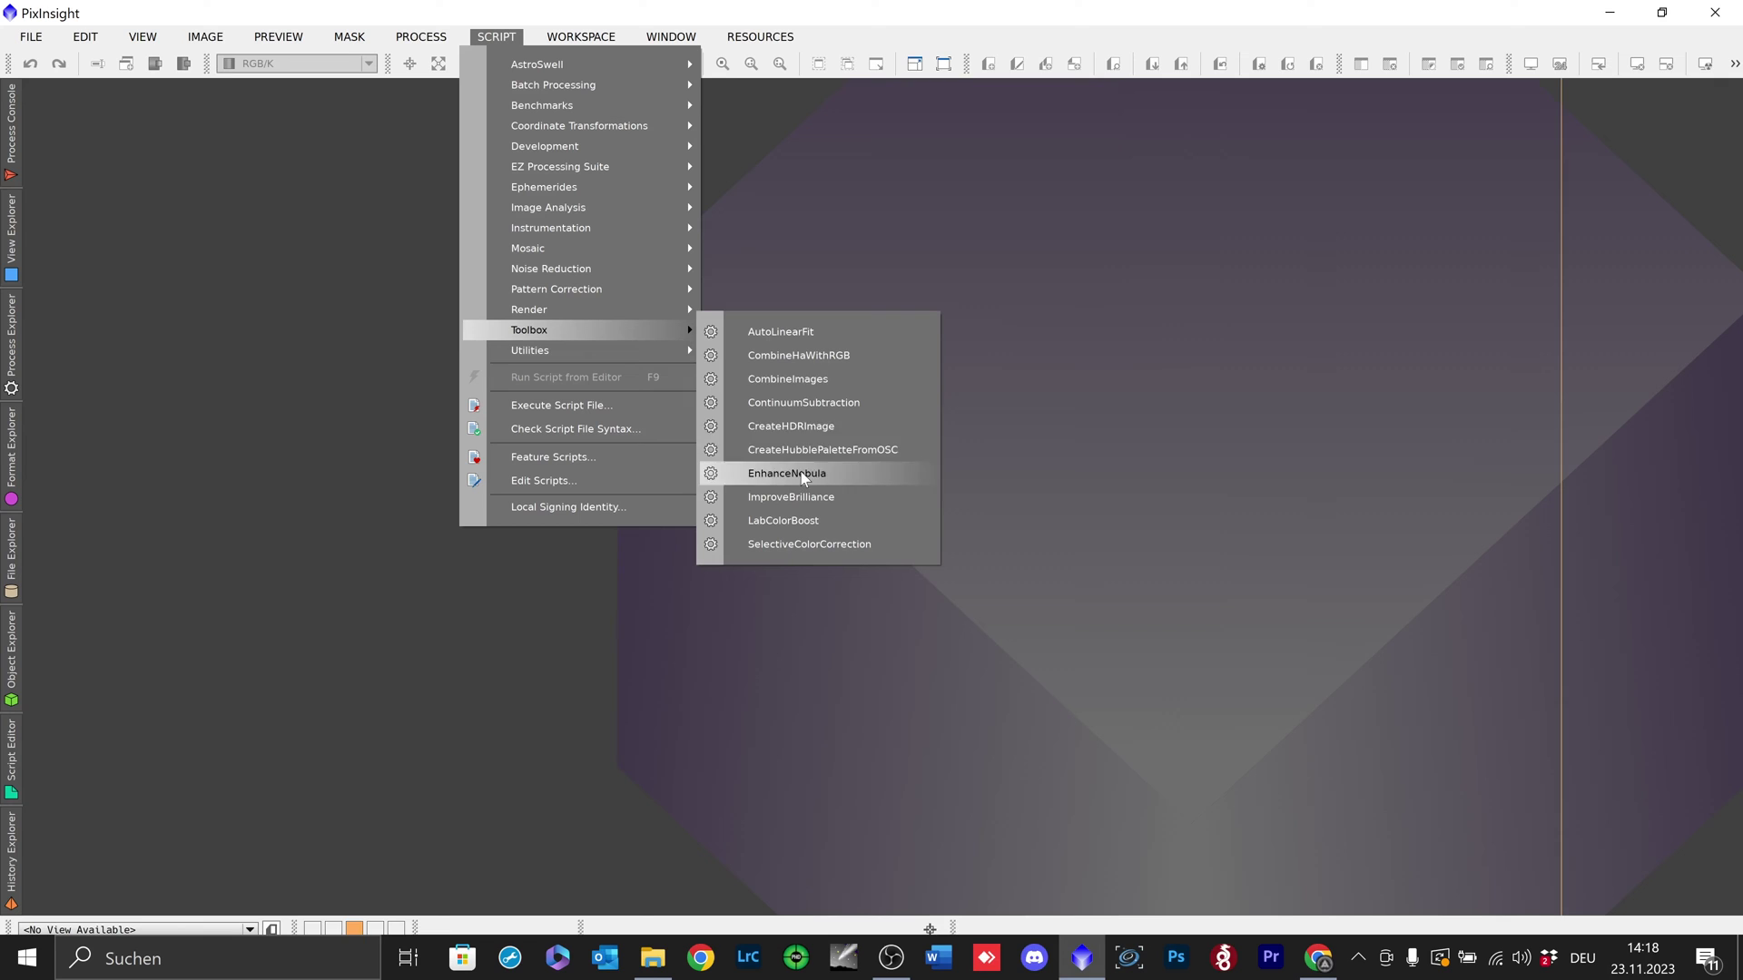
{"action": "left_click", "coordinate": [792, 176]}
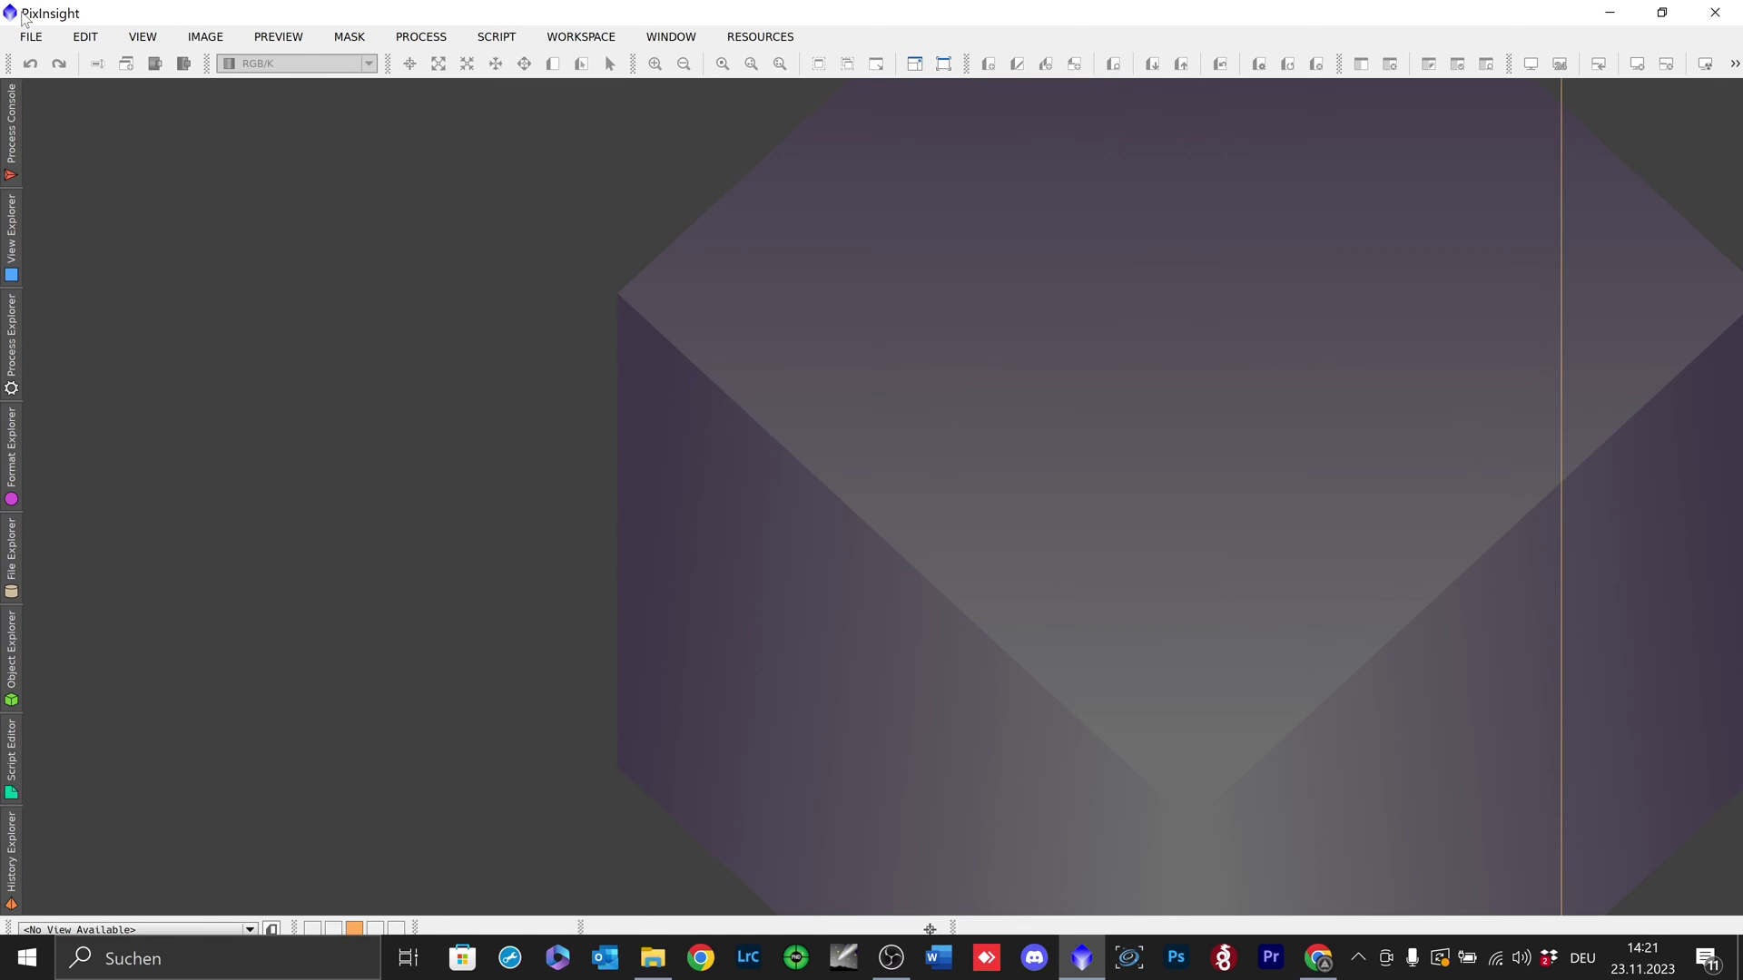
- Open LBN496-RGB-session_1.fits and auto-stretch it with ScreenTransferFunction
{"action": "left_click", "coordinate": [31, 37]}
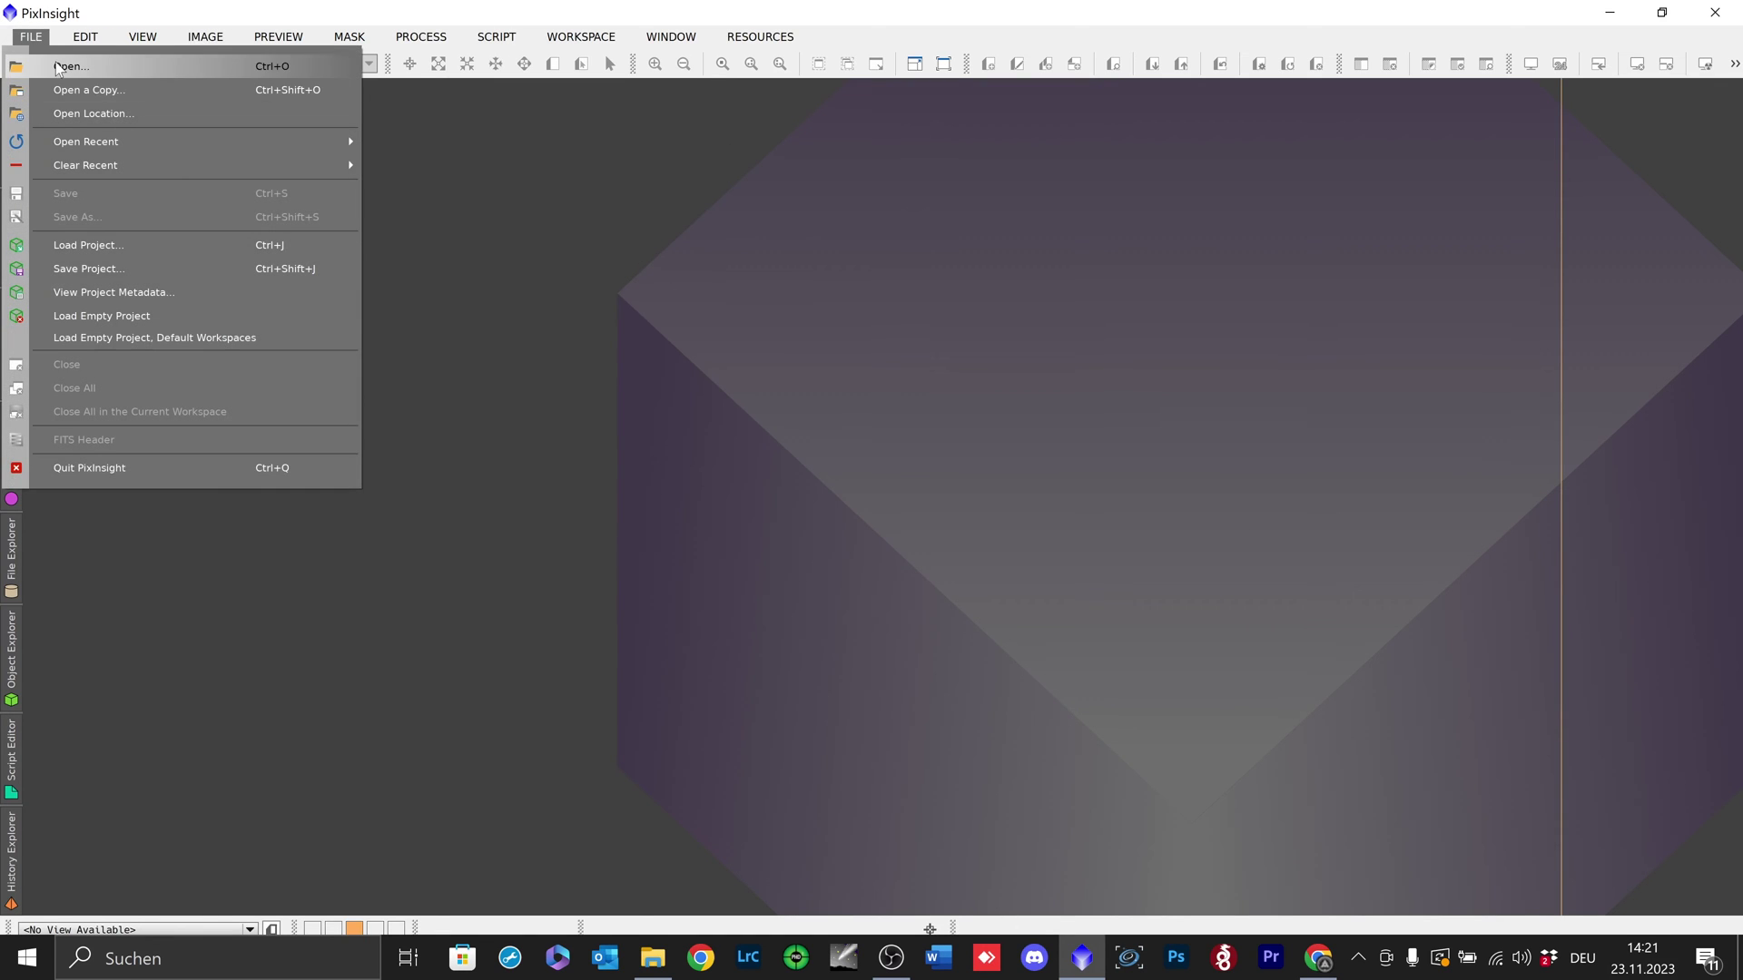
{"action": "left_click", "coordinate": [57, 68]}
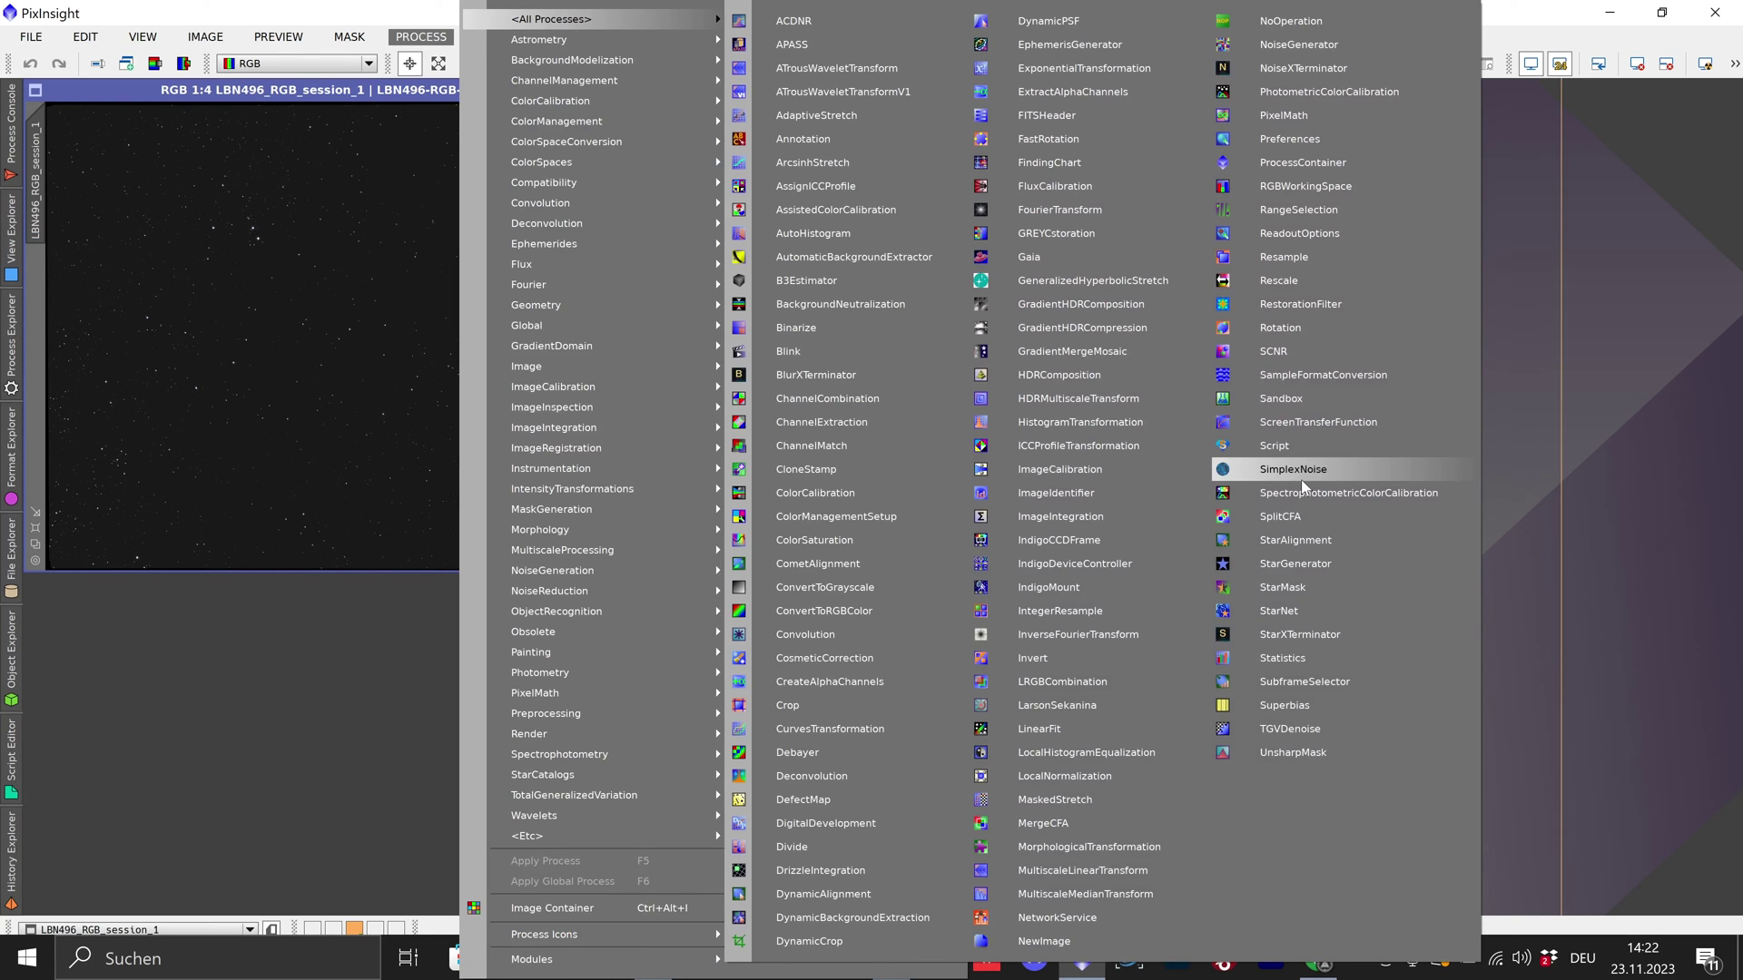
{"action": "left_click", "coordinate": [1311, 427]}
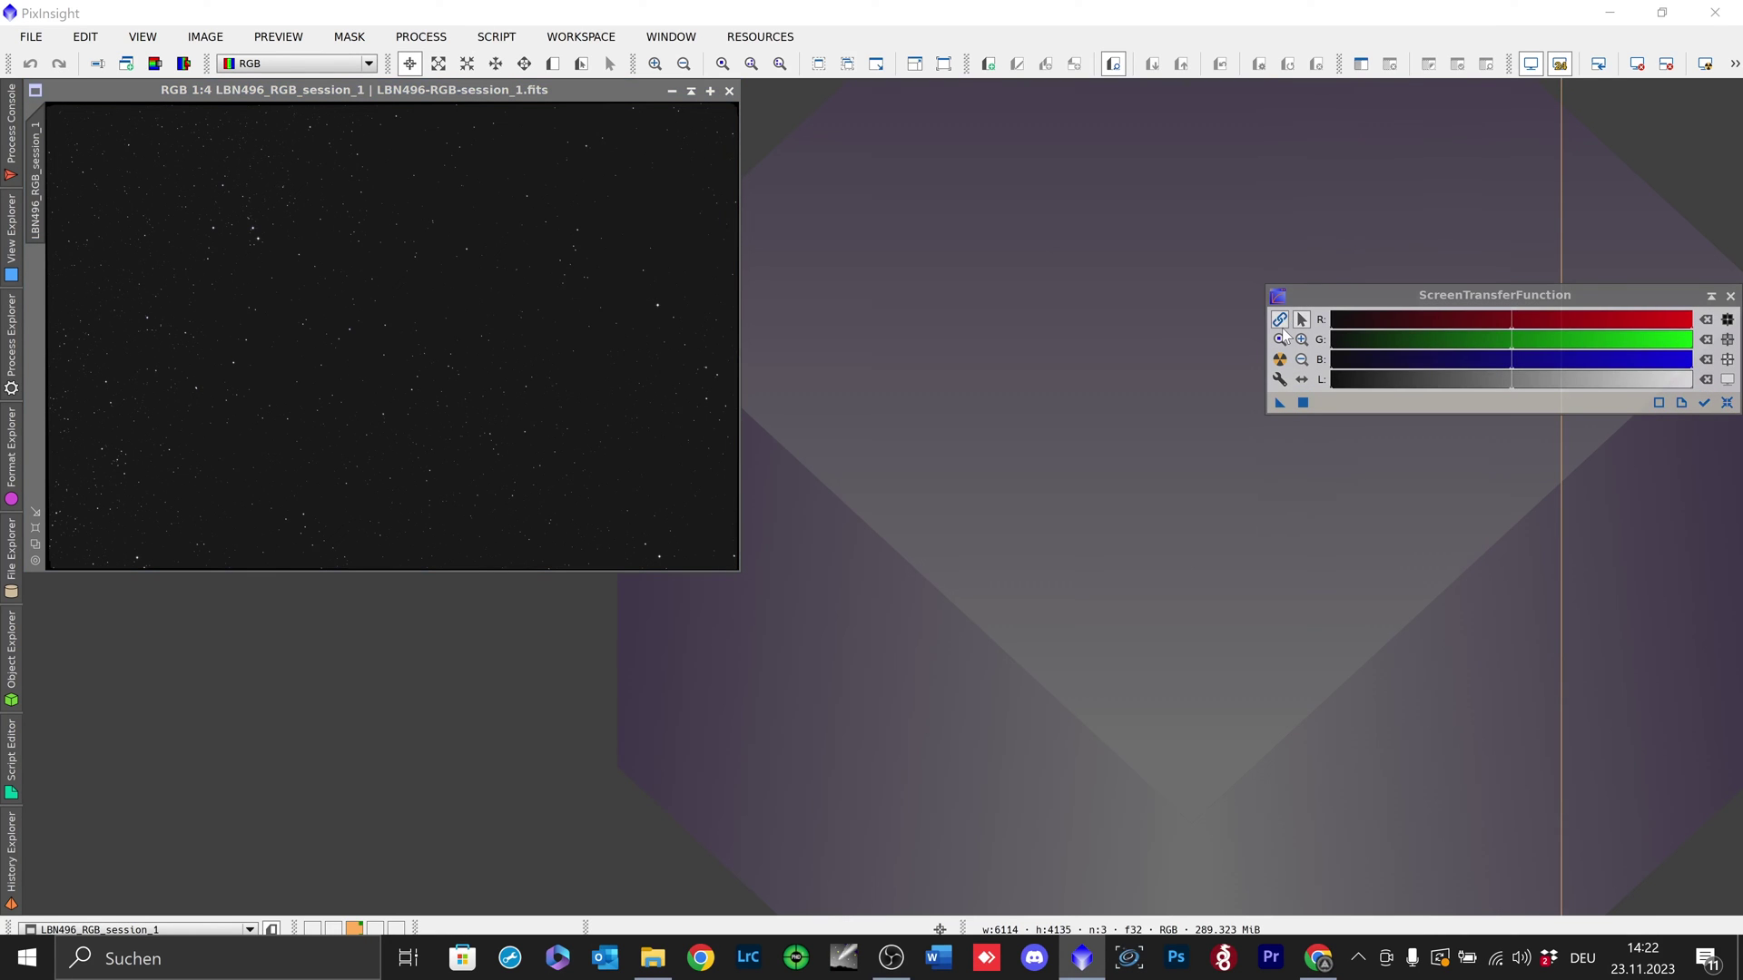
{"action": "left_click", "coordinate": [1280, 360]}
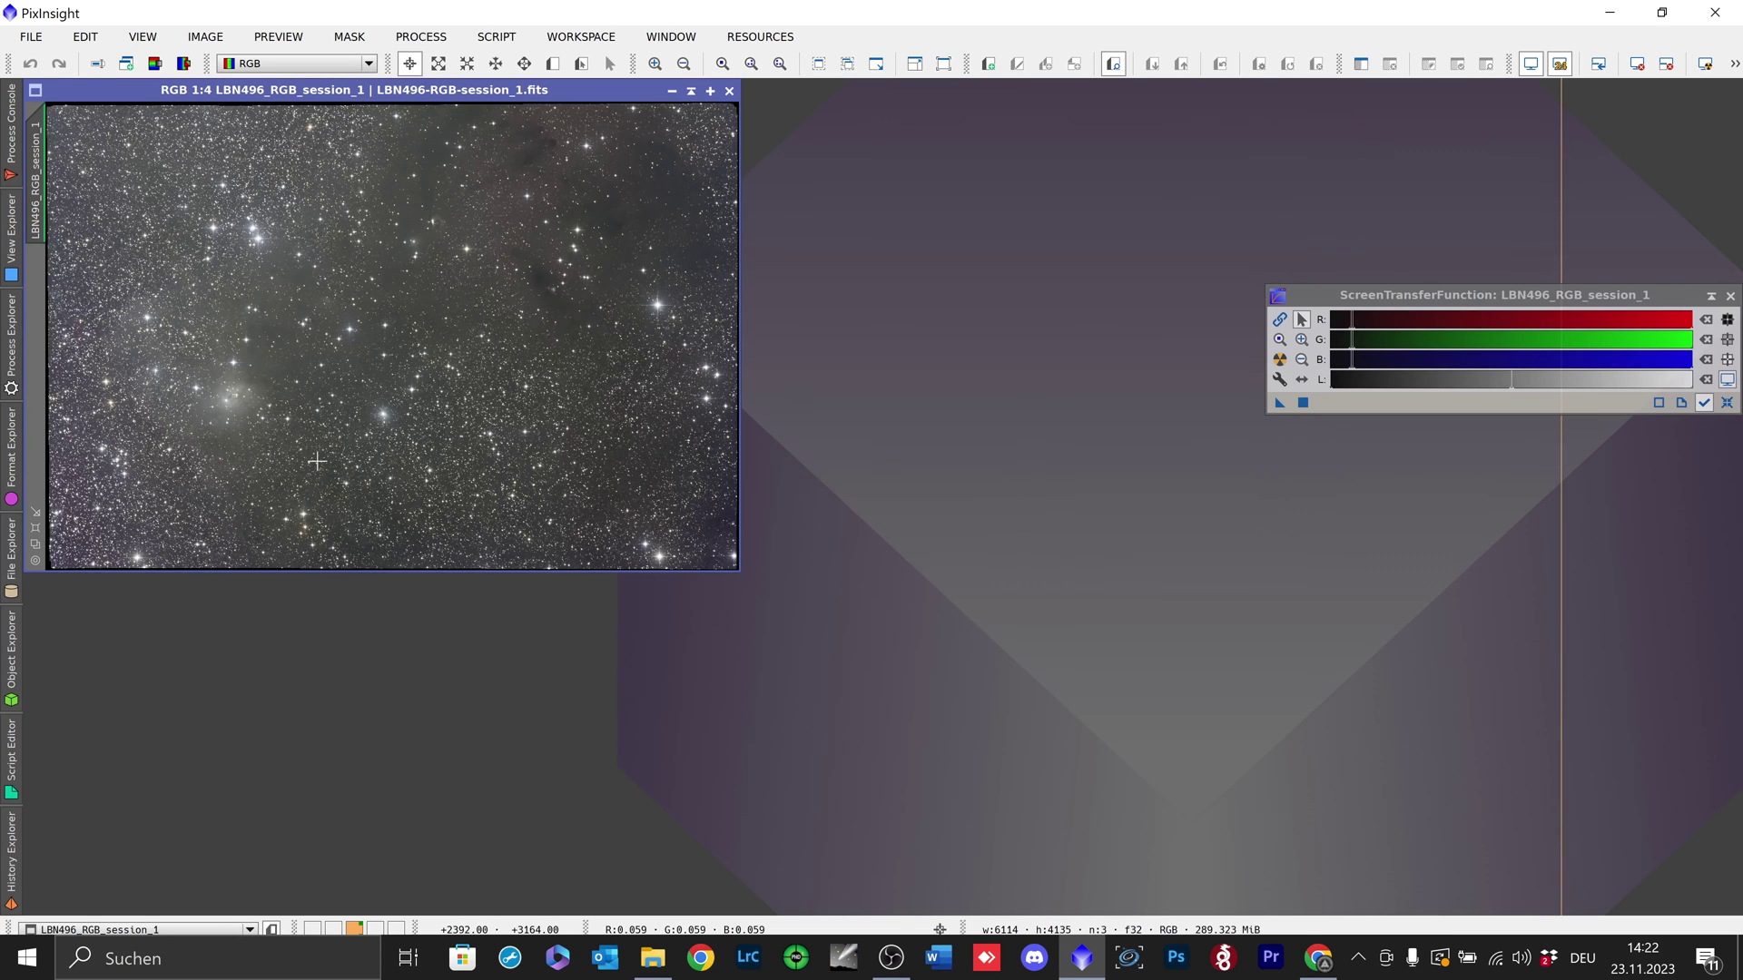
- Reposition and zoom the image window toward the workspace centre
{"action": "left_click_drag", "start_coordinate": [409, 90], "coordinate": [592, 196]}
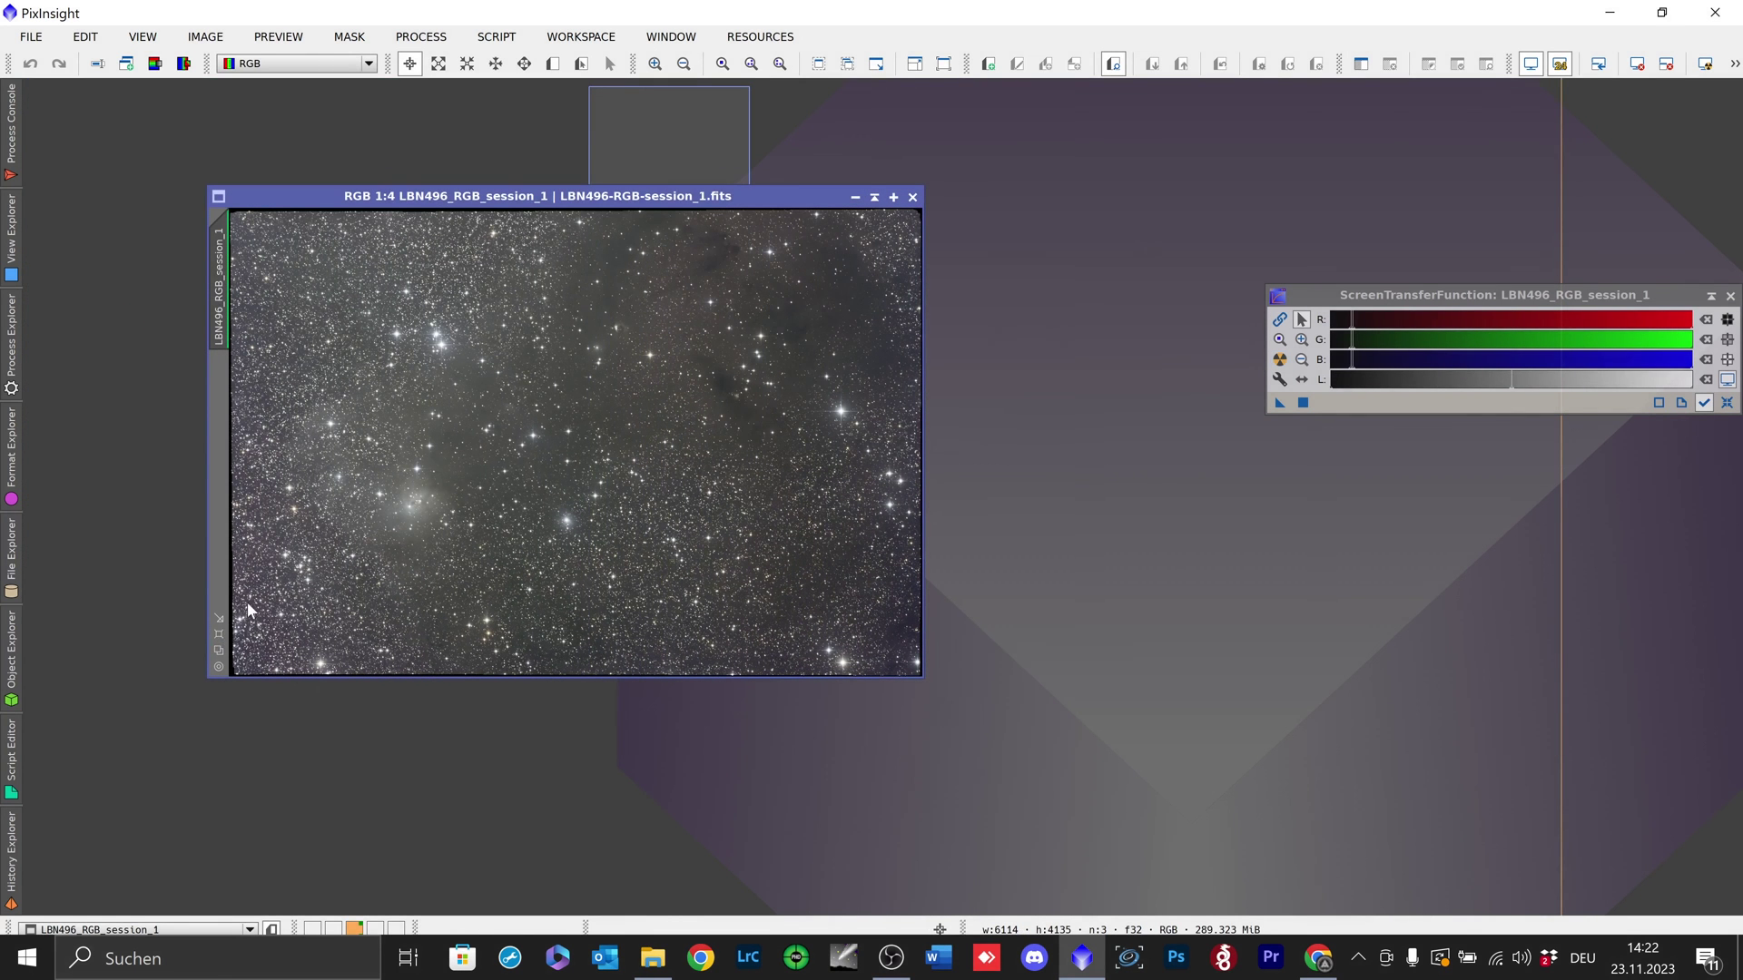
{"action": "scroll", "coordinate": [617, 263], "scroll_direction": "up", "scroll_amount": 1}
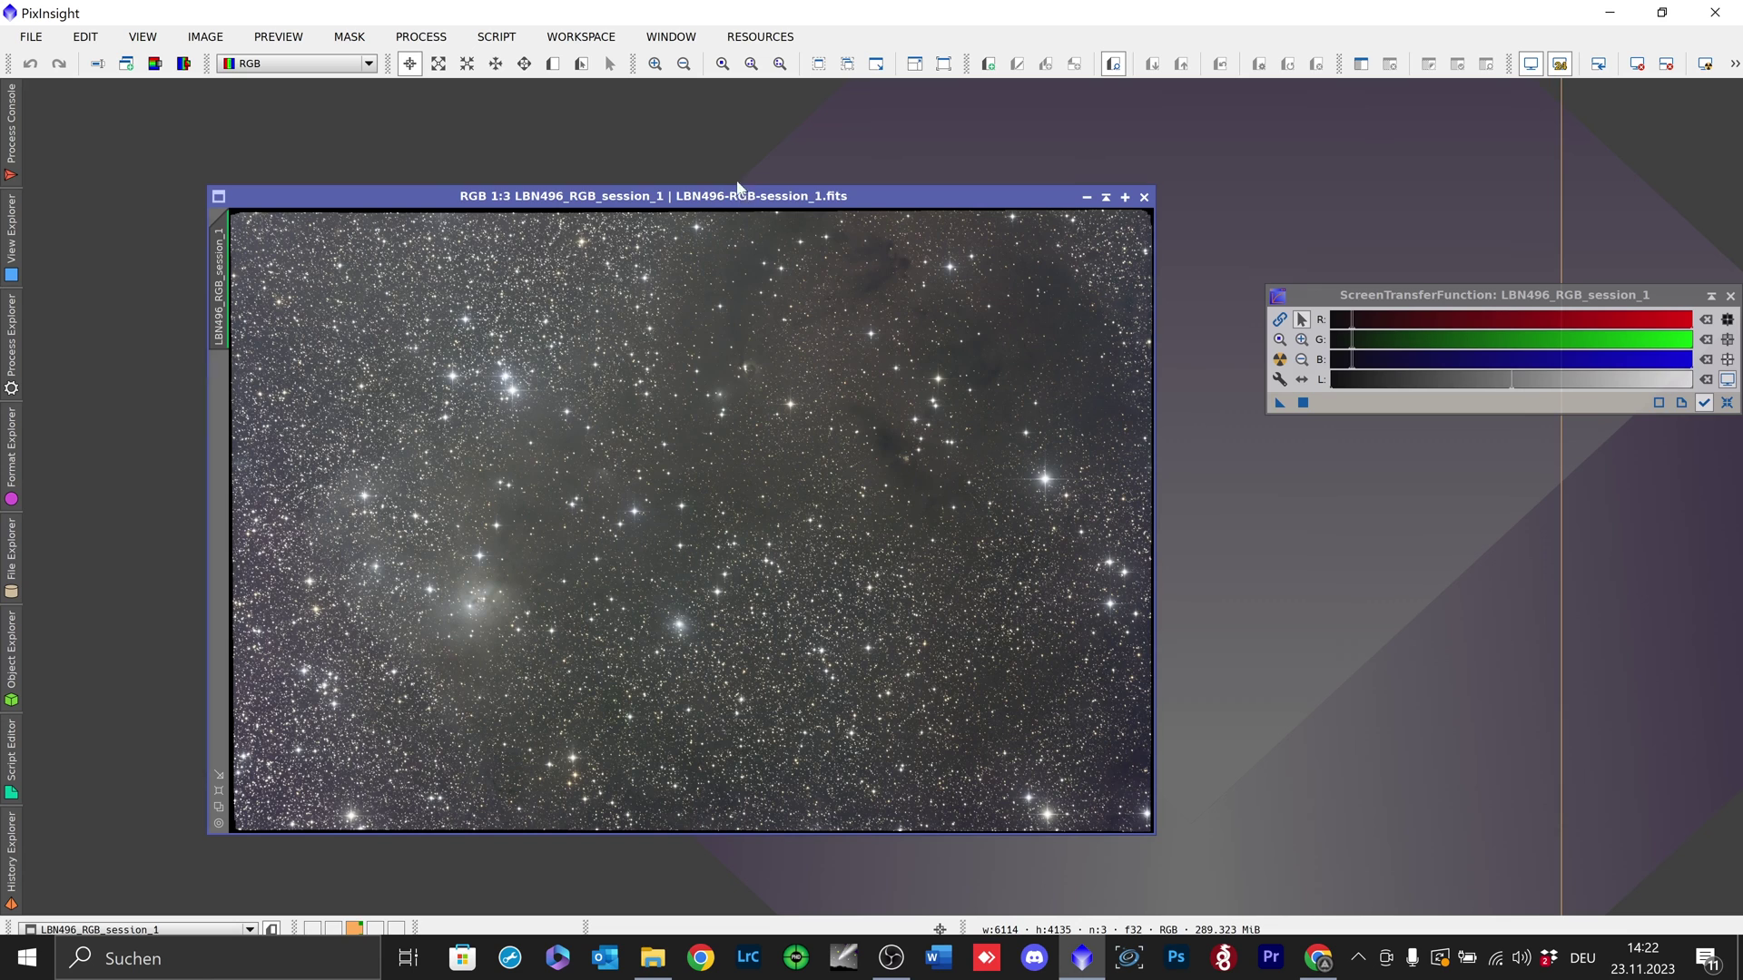
{"action": "left_click_drag", "start_coordinate": [738, 188], "coordinate": [721, 147]}
{"action": "left_click", "coordinate": [420, 36]}
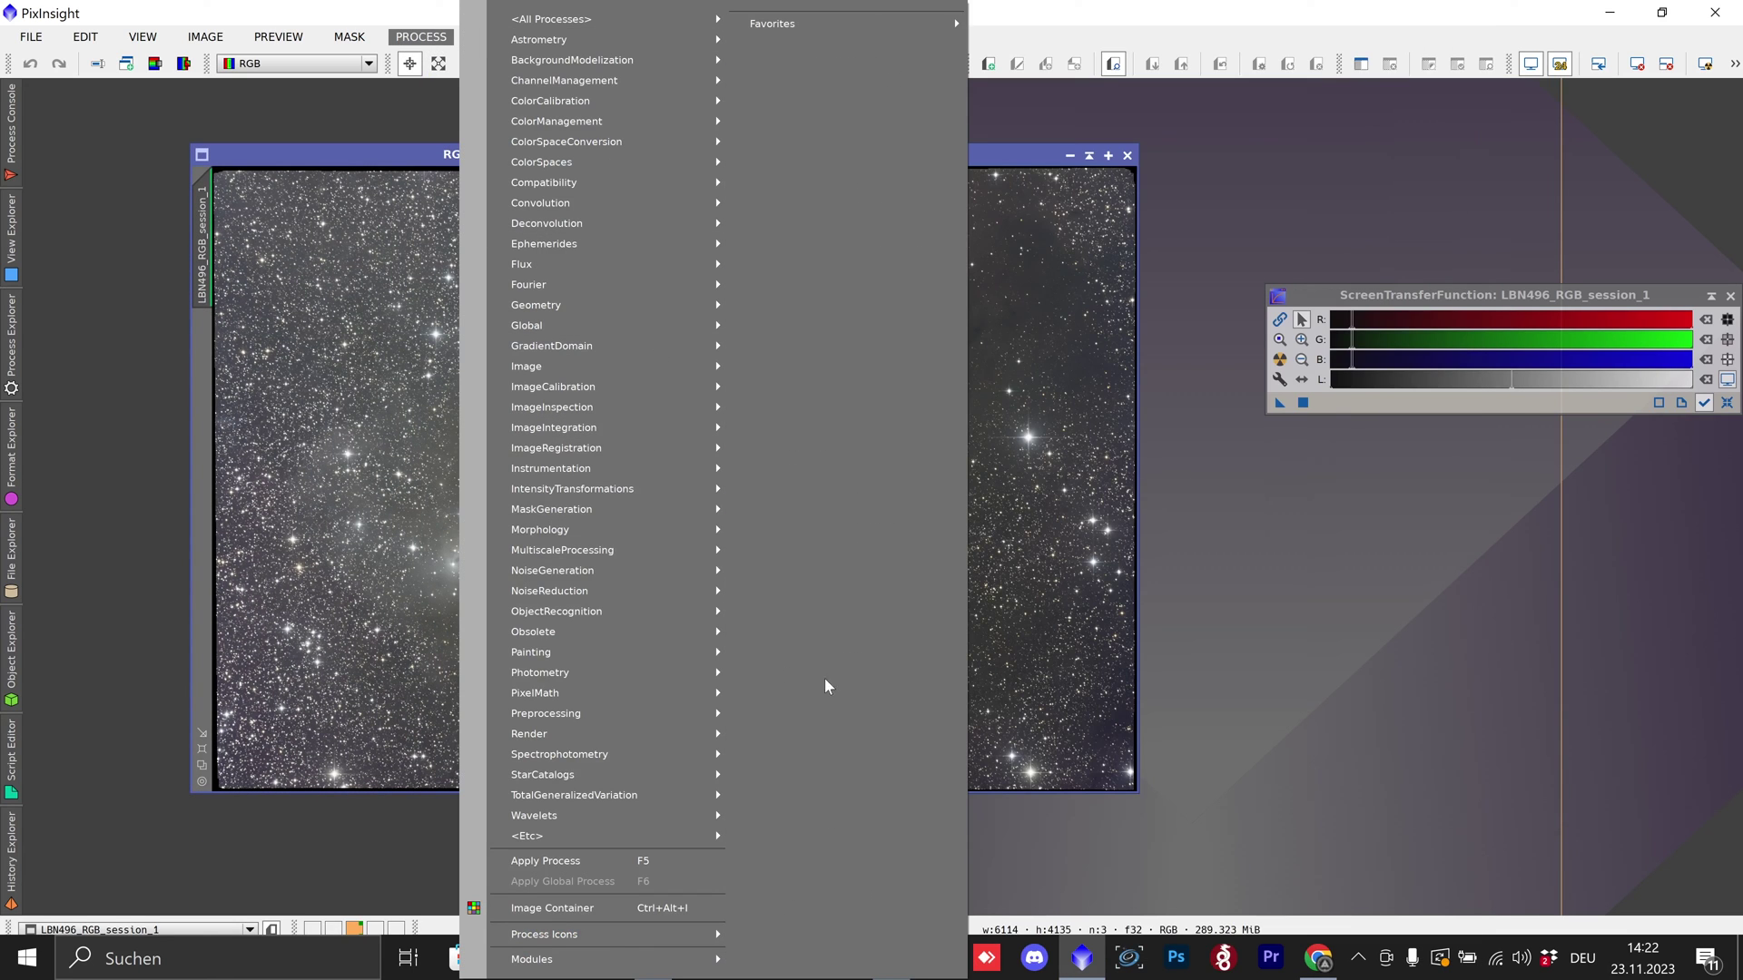
- Crop the LBN496 image edges with DynamicCrop to 5919 x 3969 pixels and close the tool
{"action": "left_click", "coordinate": [835, 948]}
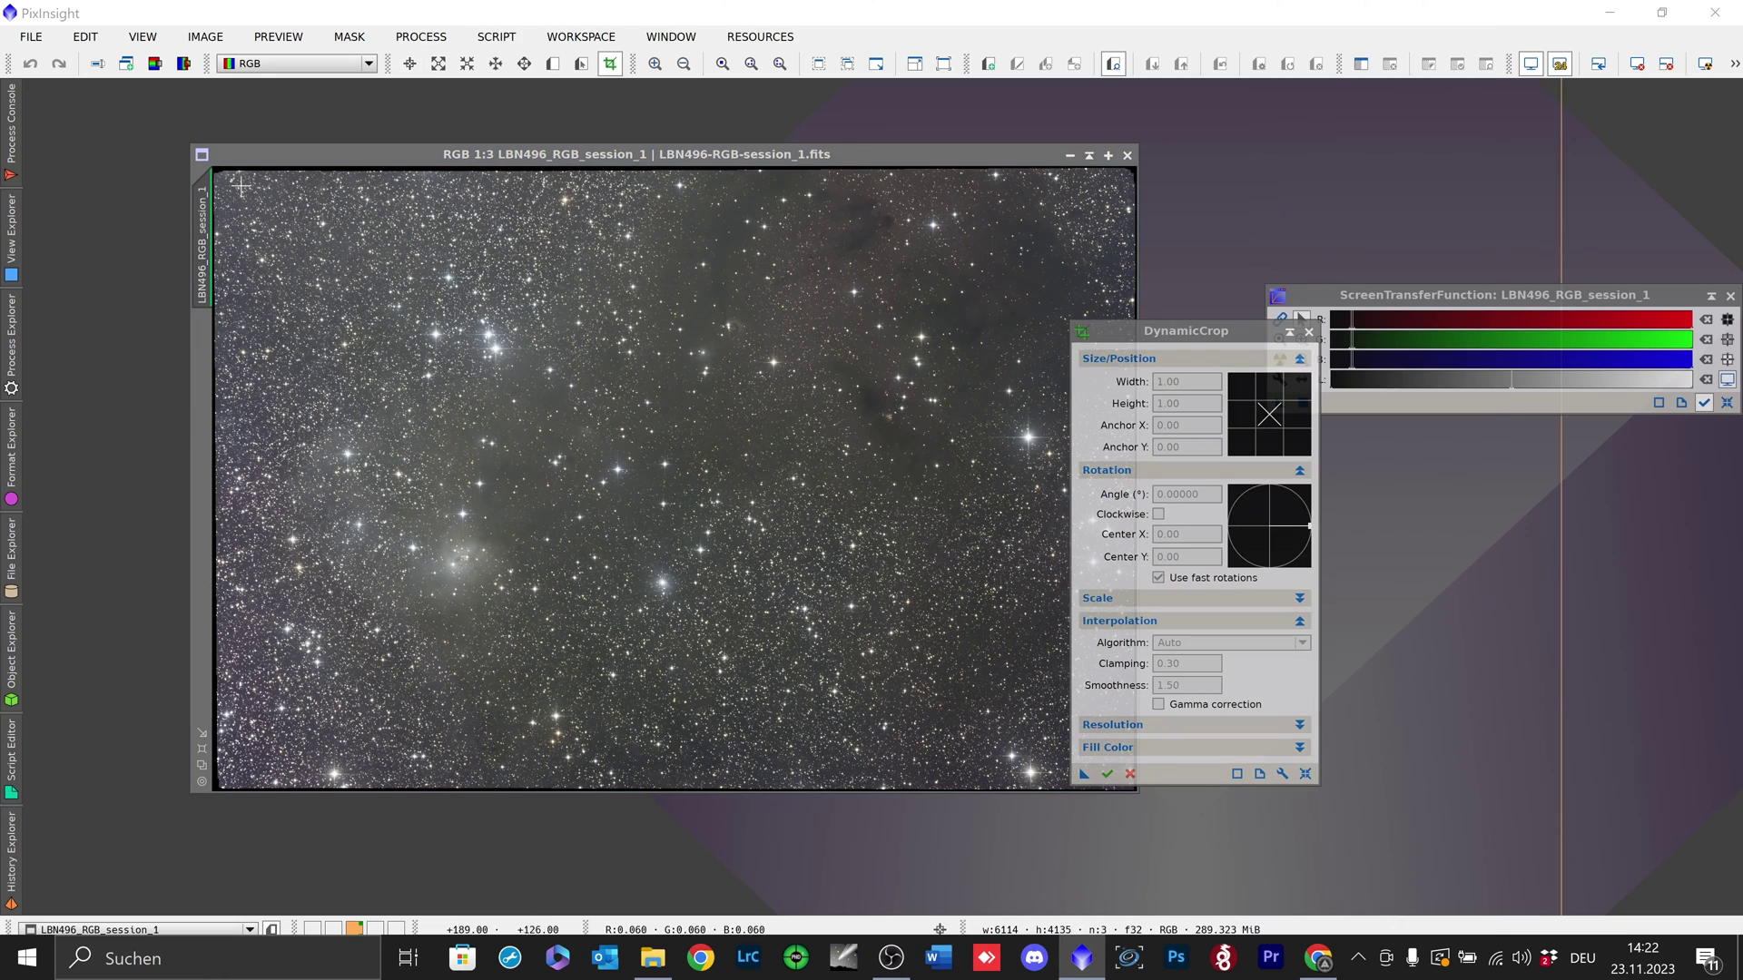
{"action": "left_click_drag", "start_coordinate": [225, 180], "coordinate": [1119, 781]}
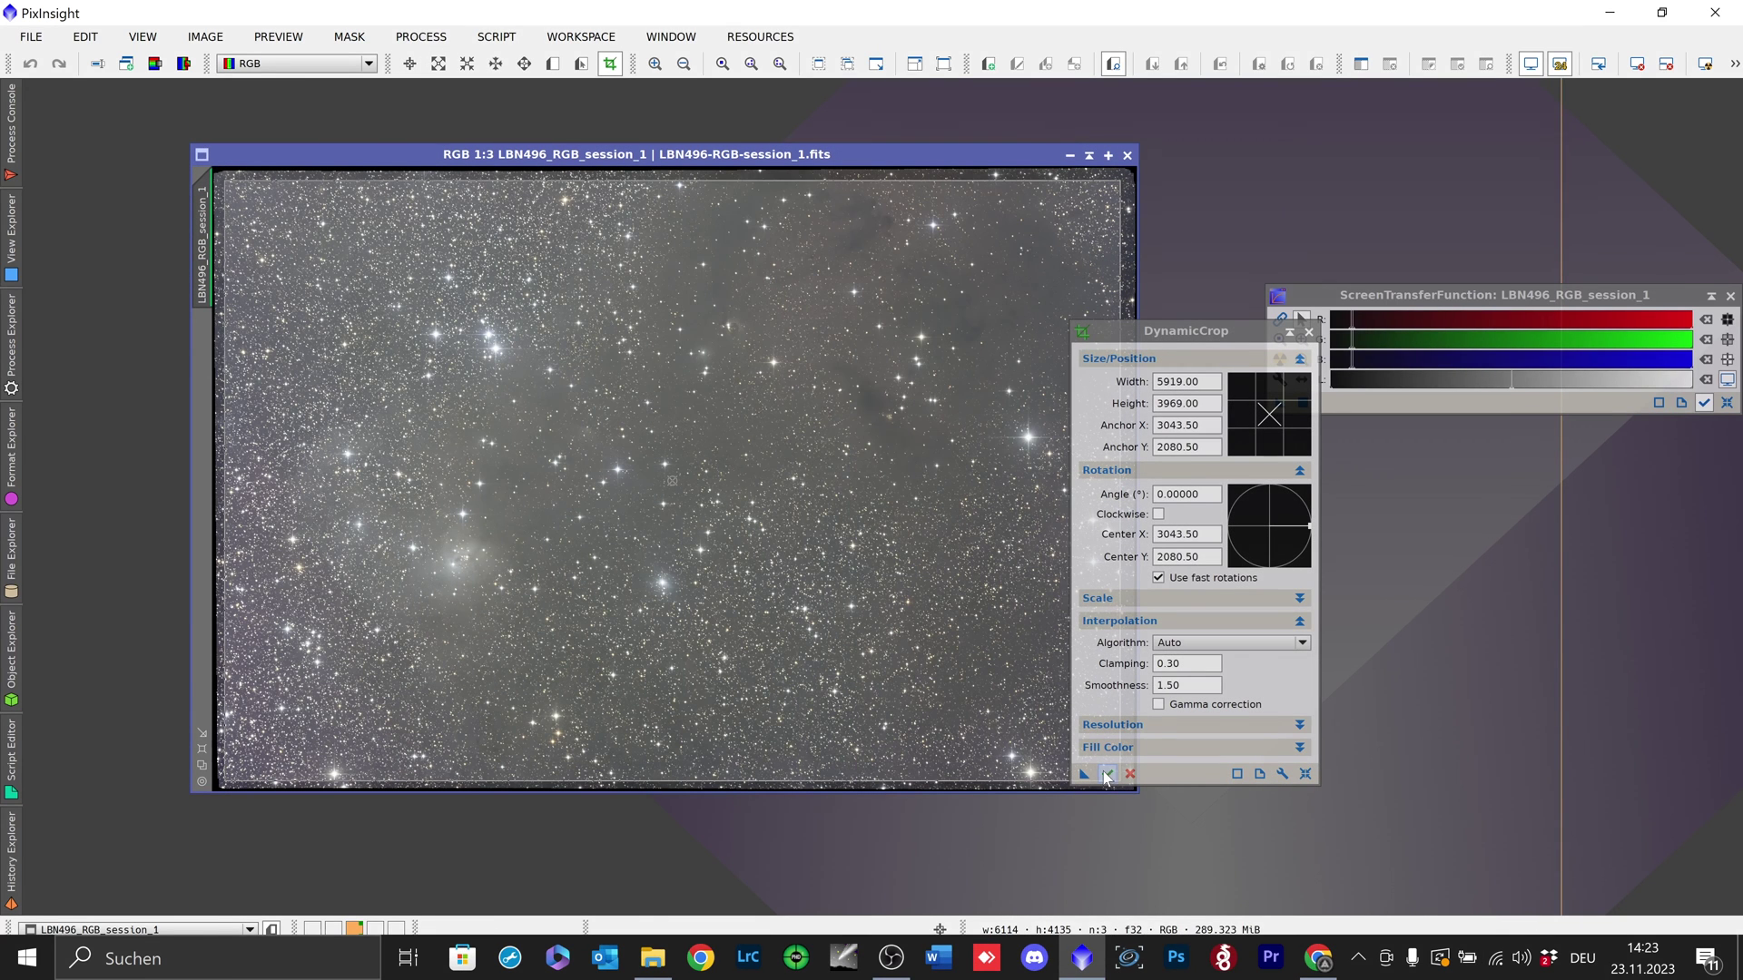
{"action": "left_click", "coordinate": [1108, 774]}
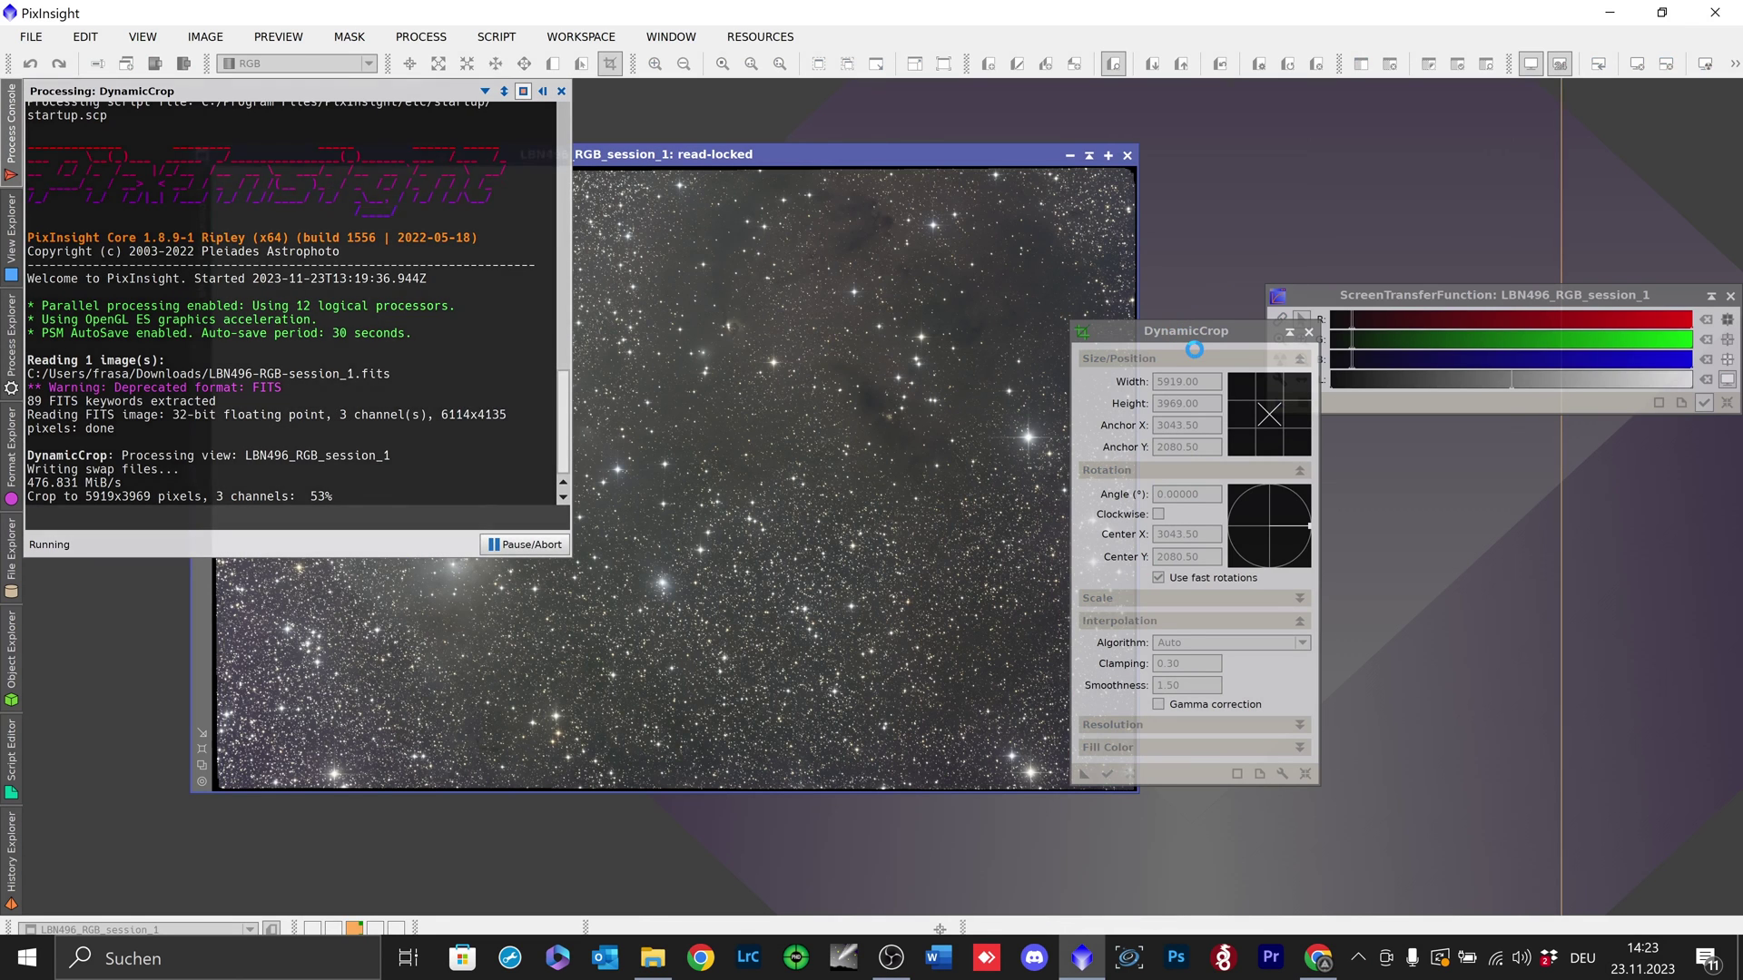
{"action": "left_click", "coordinate": [1170, 328]}
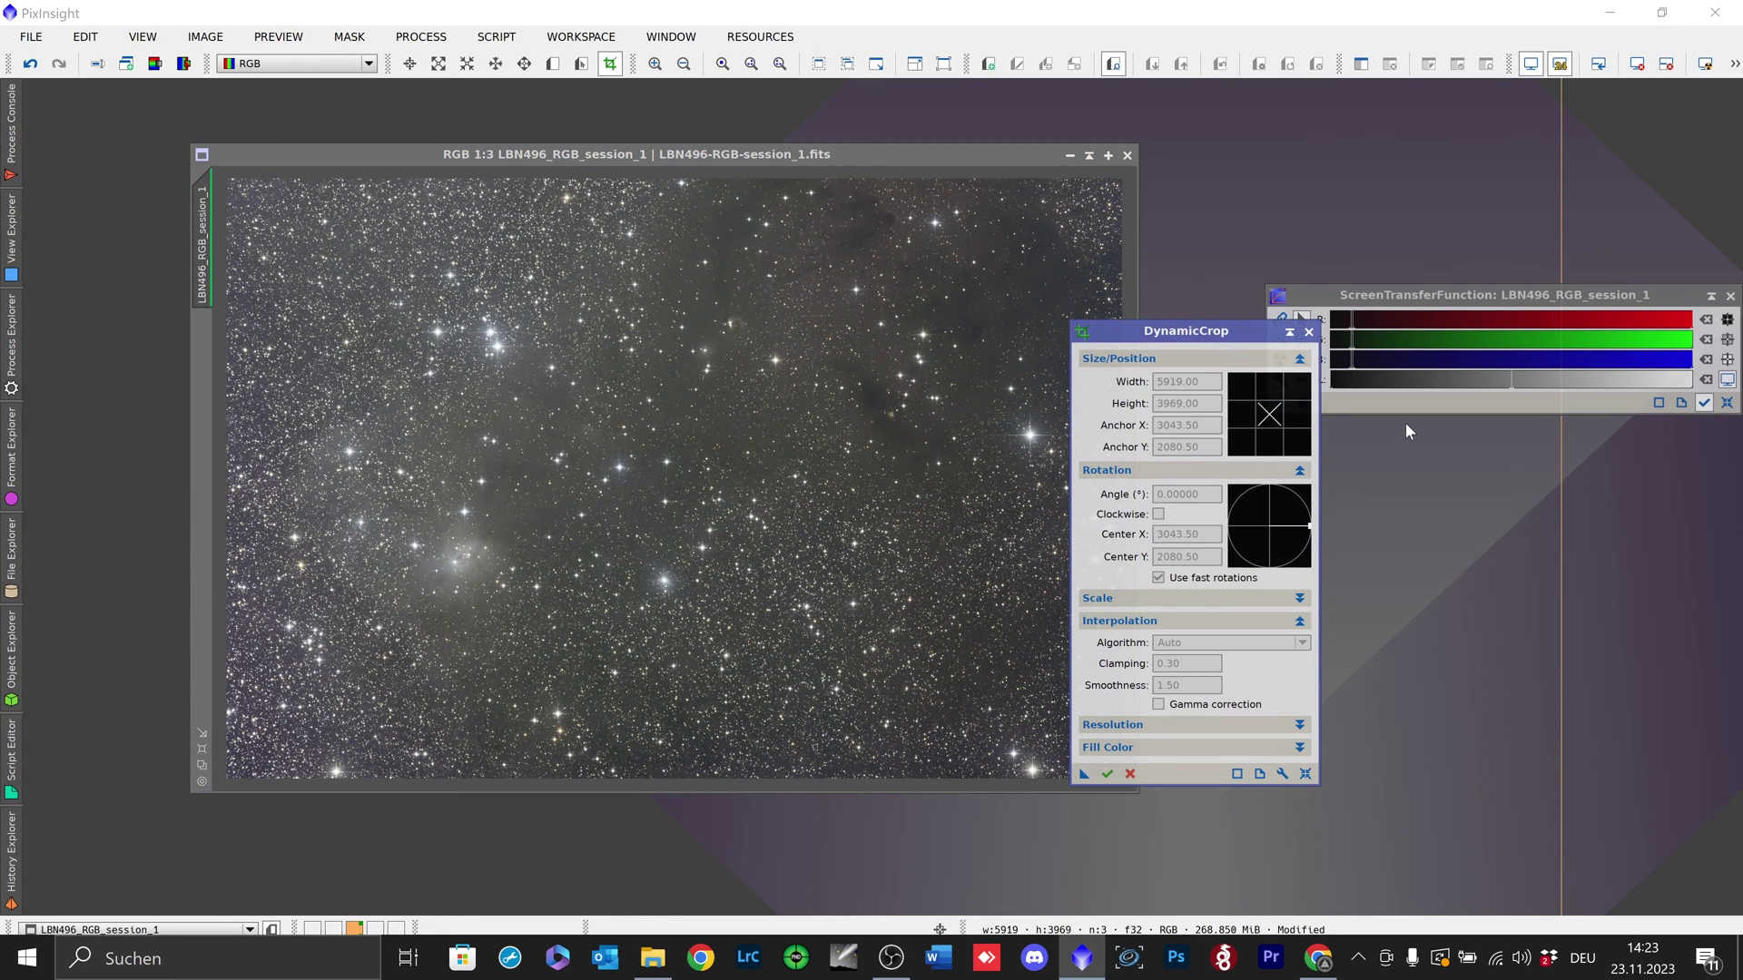
{"action": "left_click", "coordinate": [1309, 332]}
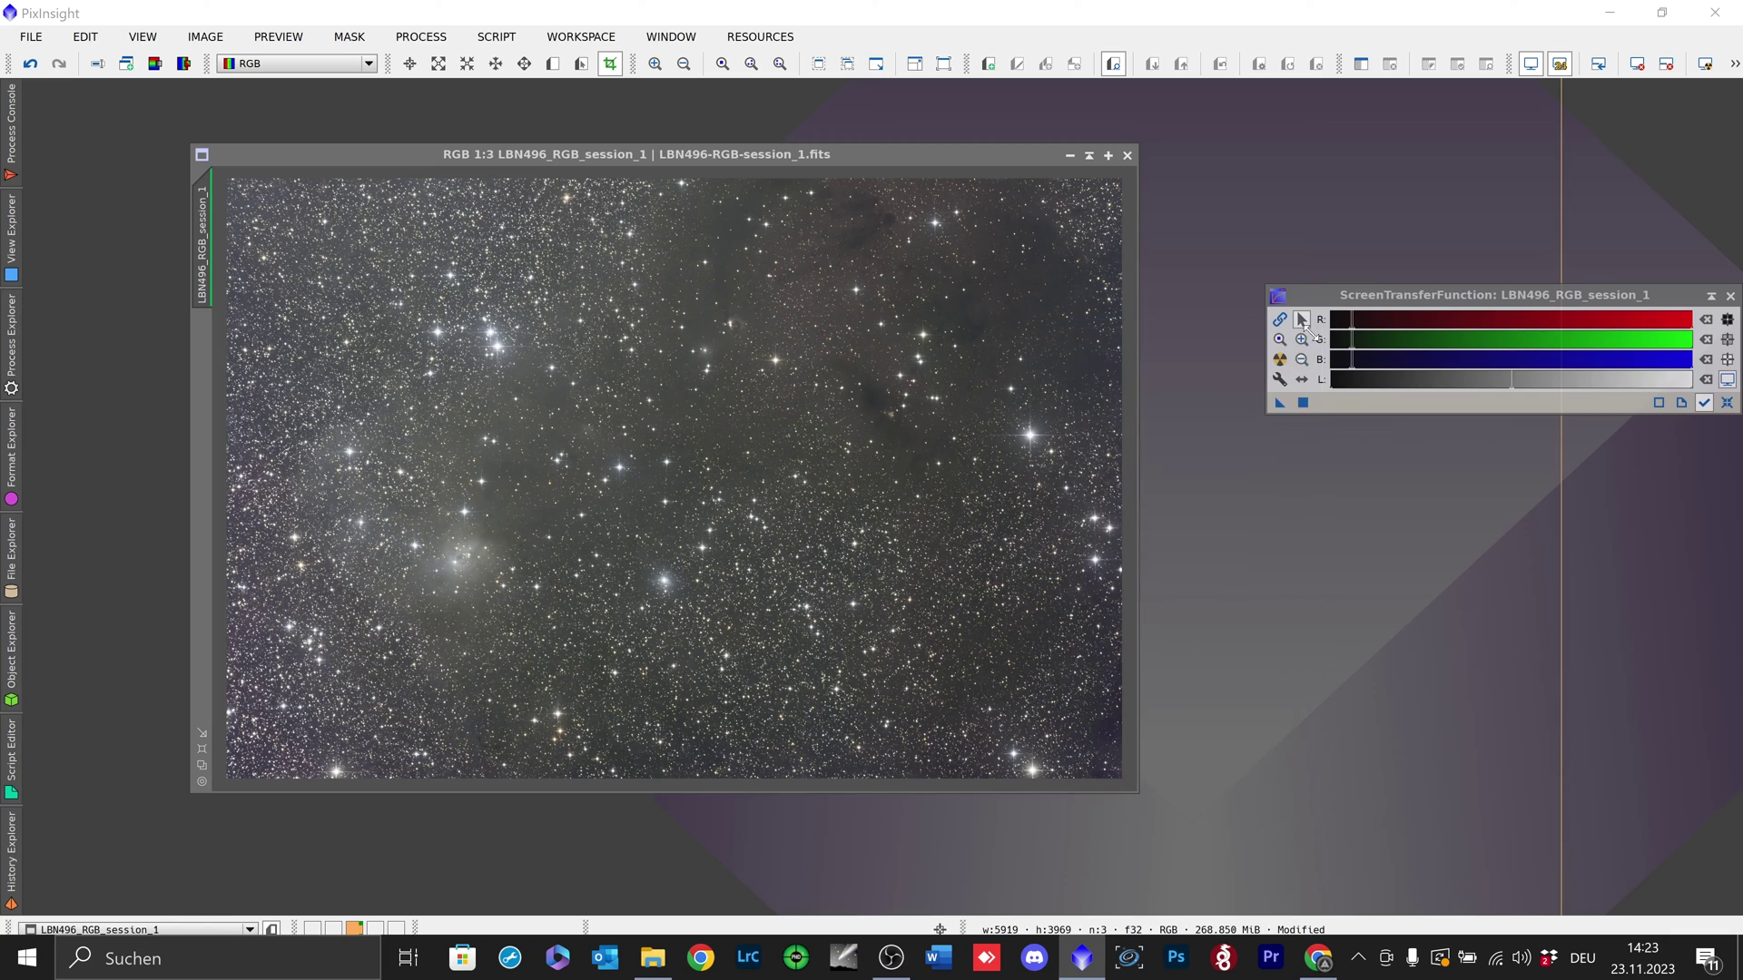
- Re-run ScreenTransferFunction's Auto Stretch on the cropped LBN496_RGB_session_1 image
{"action": "left_click_drag", "start_coordinate": [1390, 297], "coordinate": [1292, 163]}
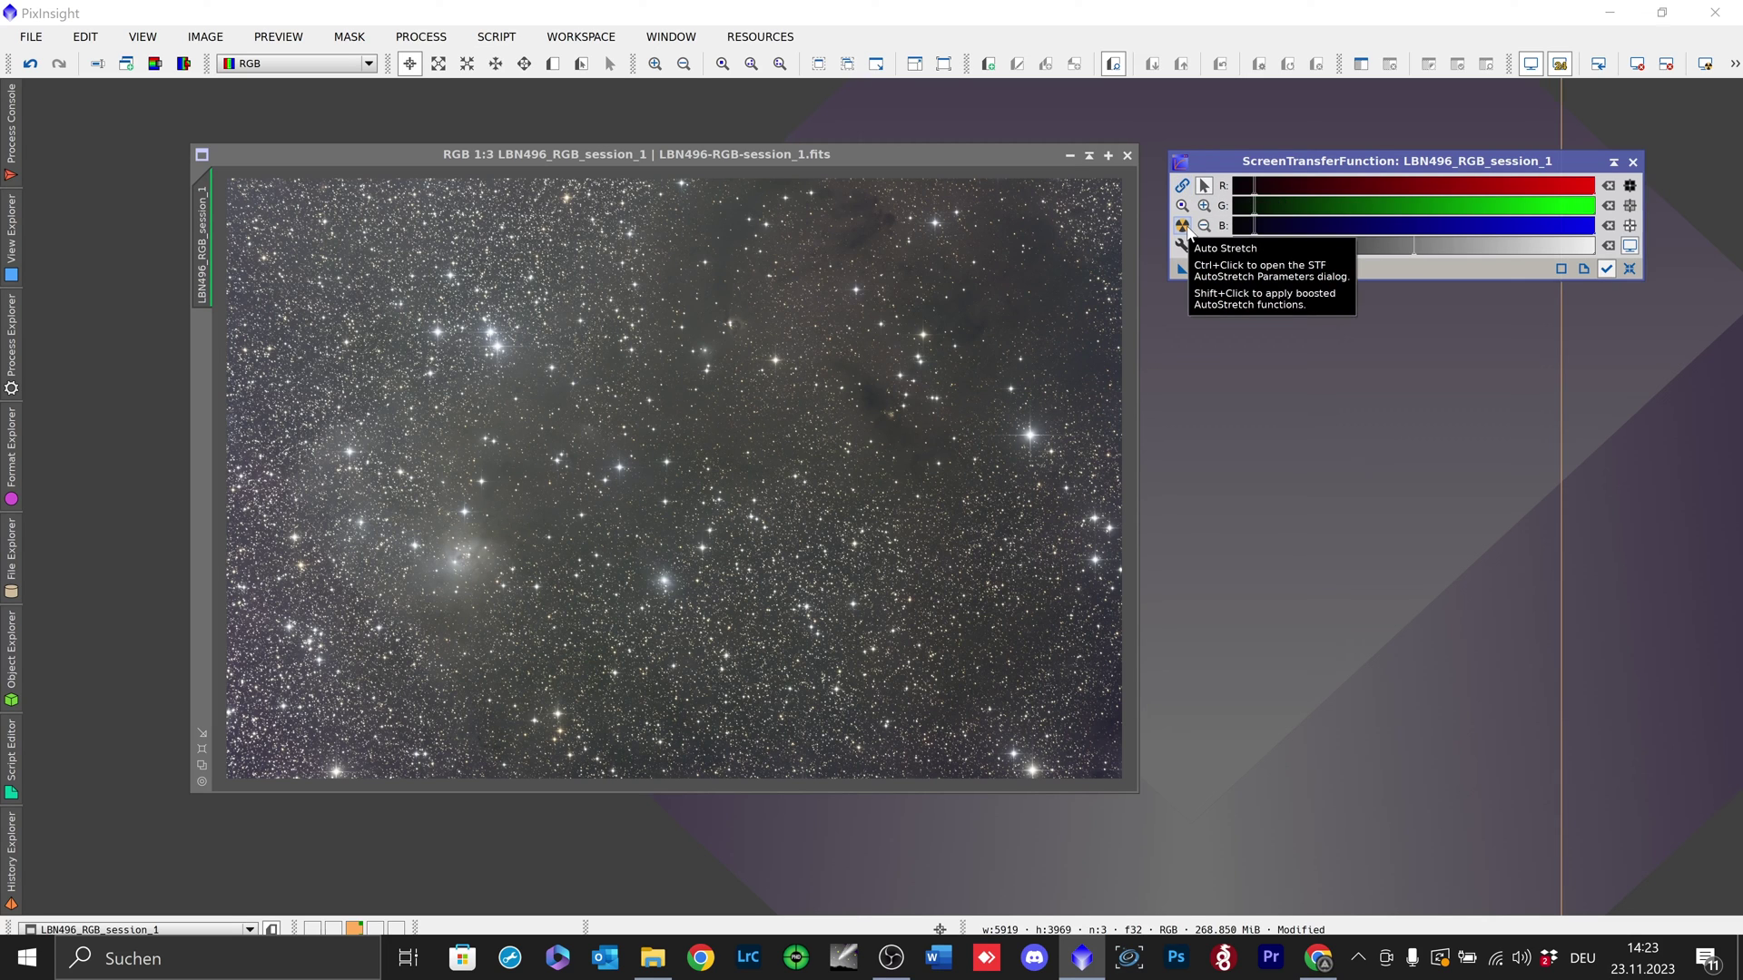
{"action": "left_click", "coordinate": [1182, 226]}
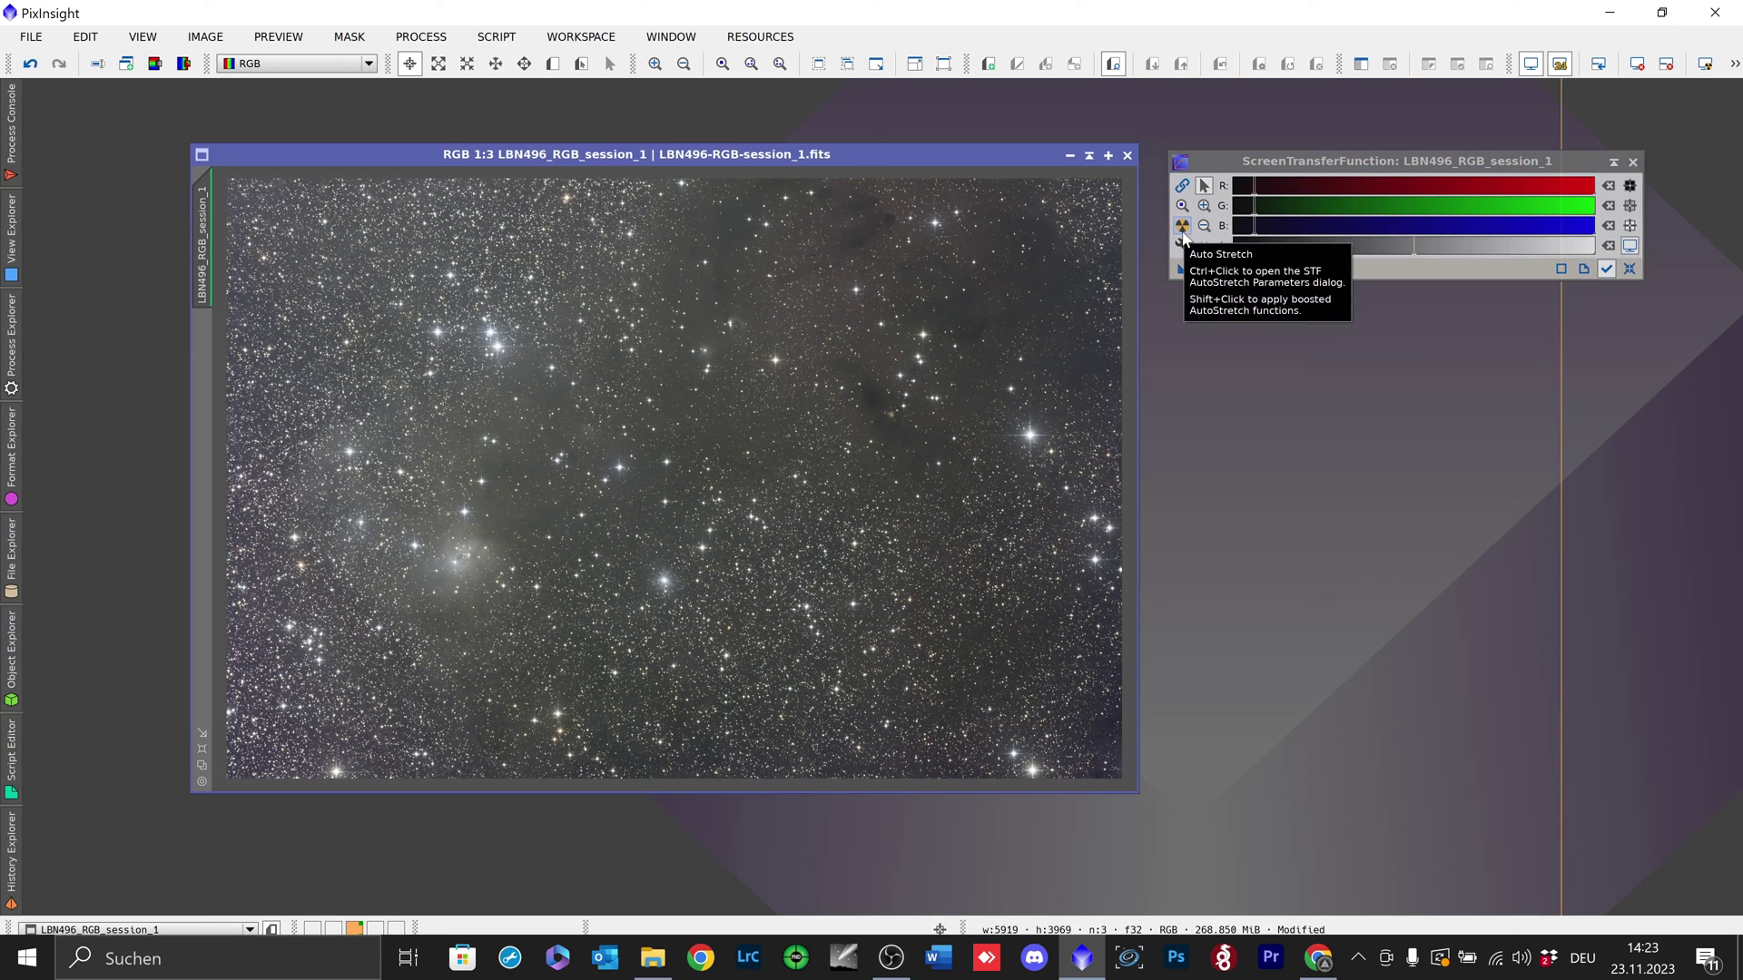
- Launch the GraXpert script from the Script Toolbox
{"action": "left_click", "coordinate": [505, 38]}
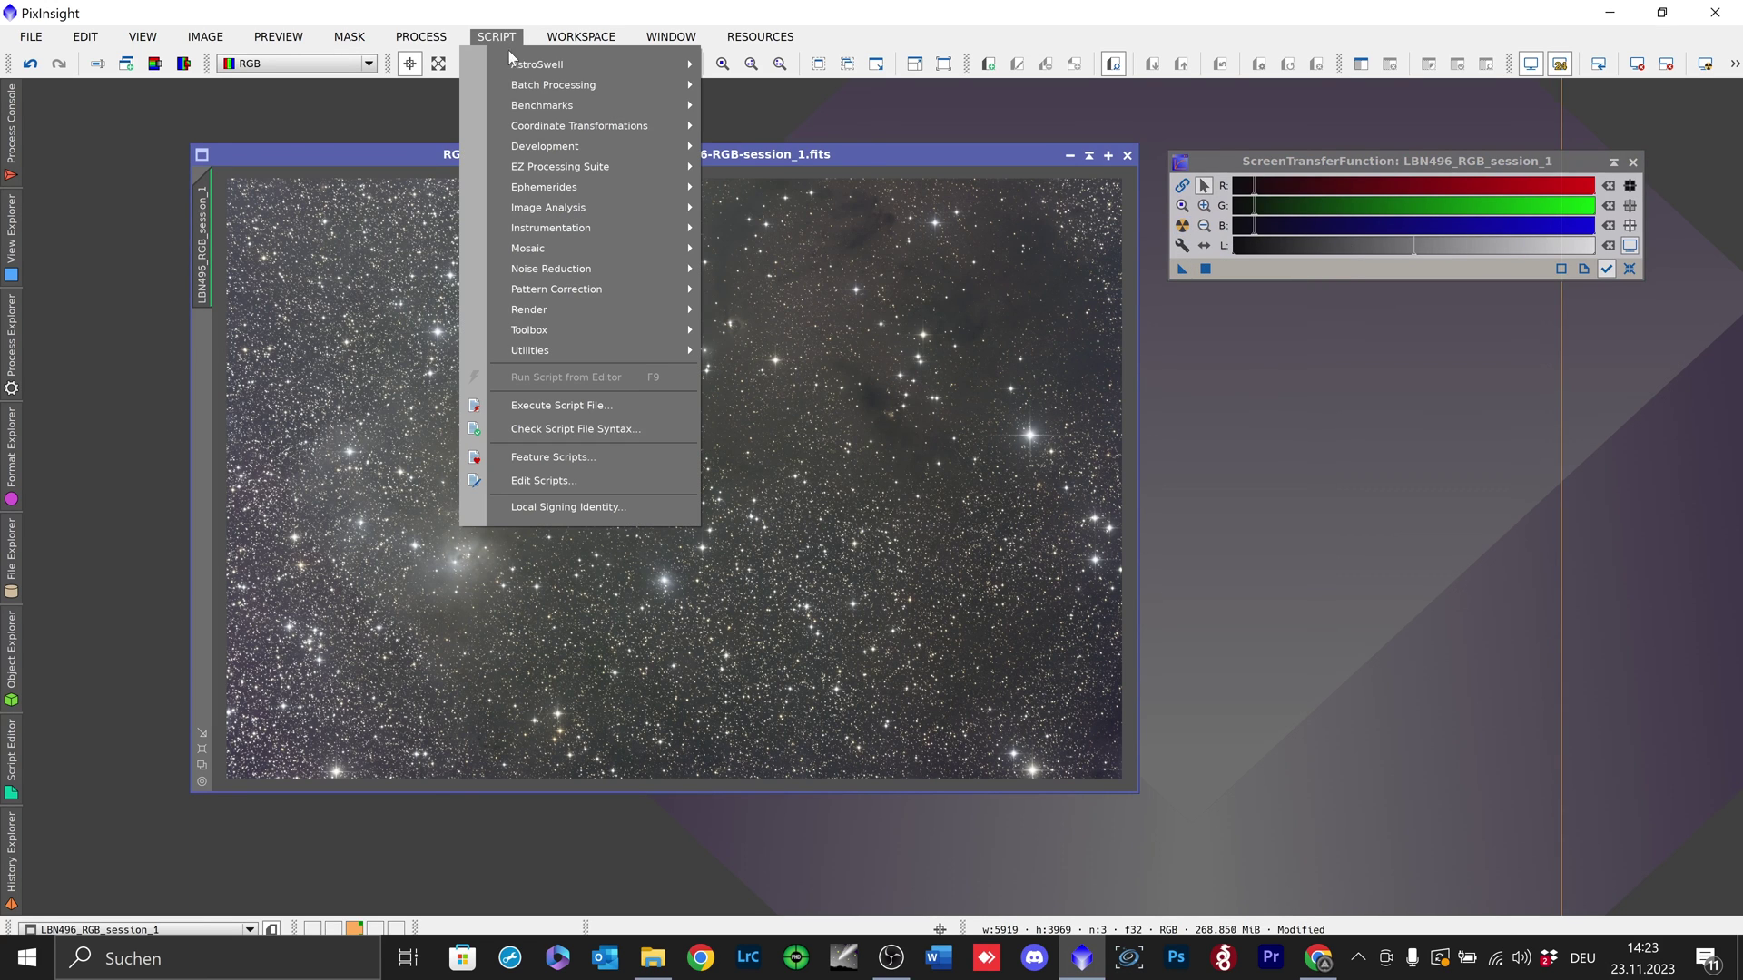
{"action": "mouse_move", "coordinate": [556, 340]}
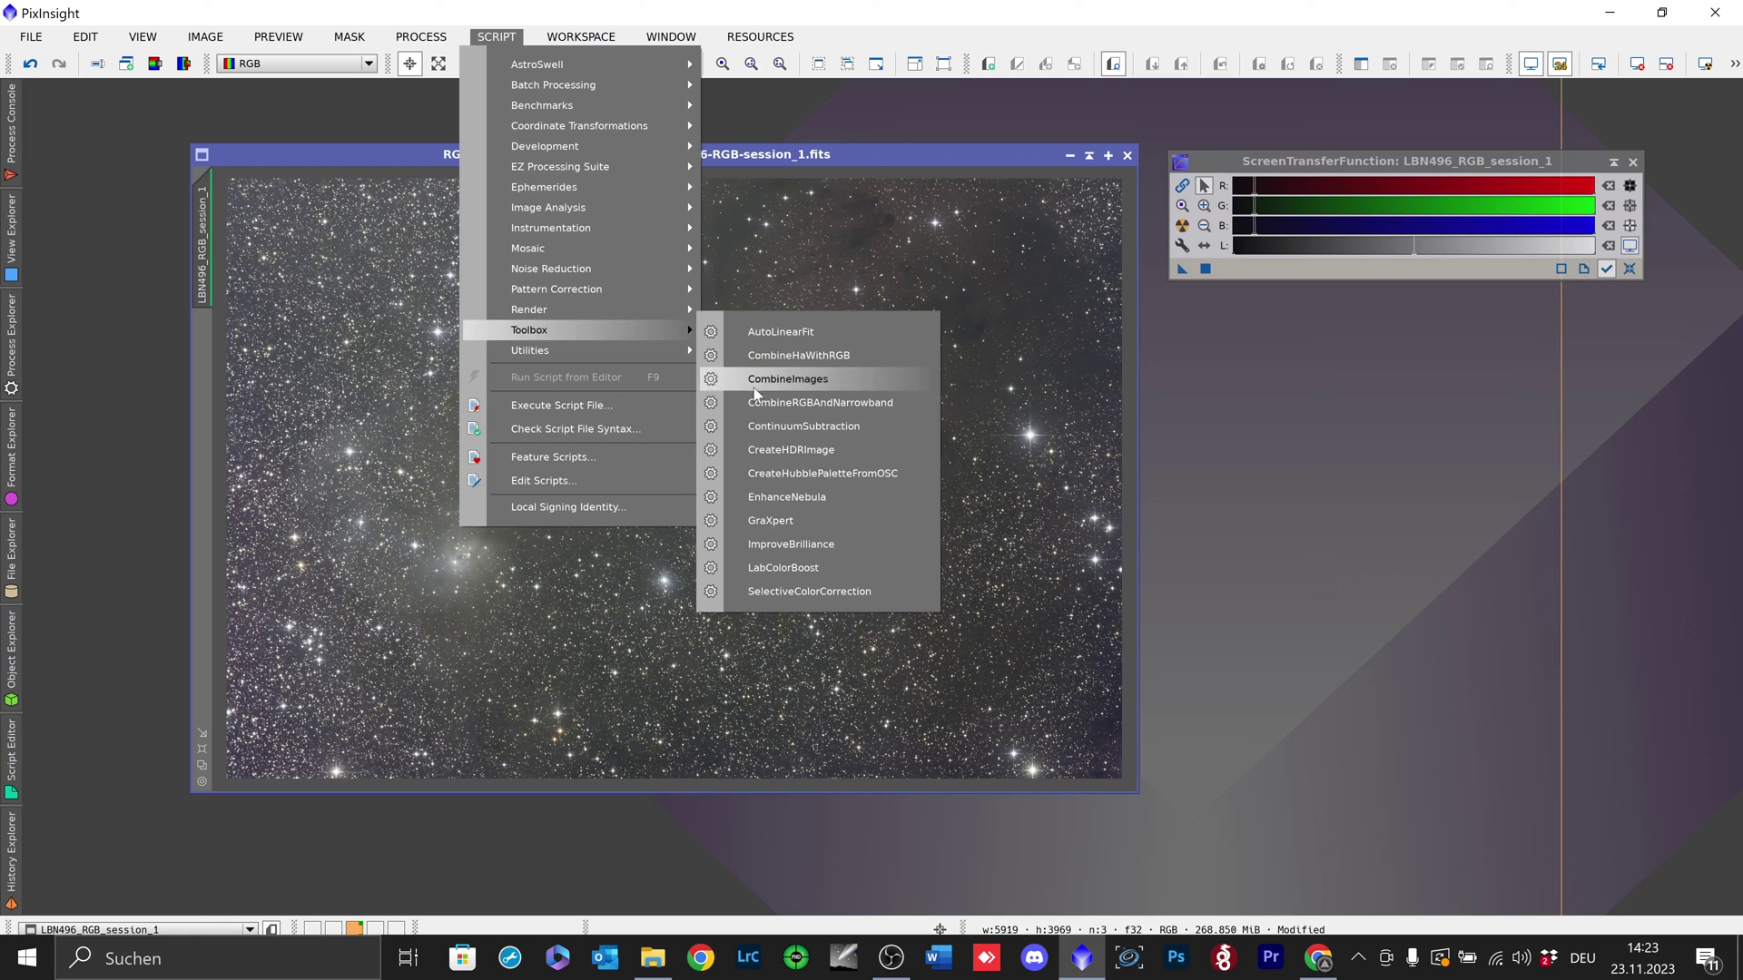
{"action": "left_click", "coordinate": [789, 515]}
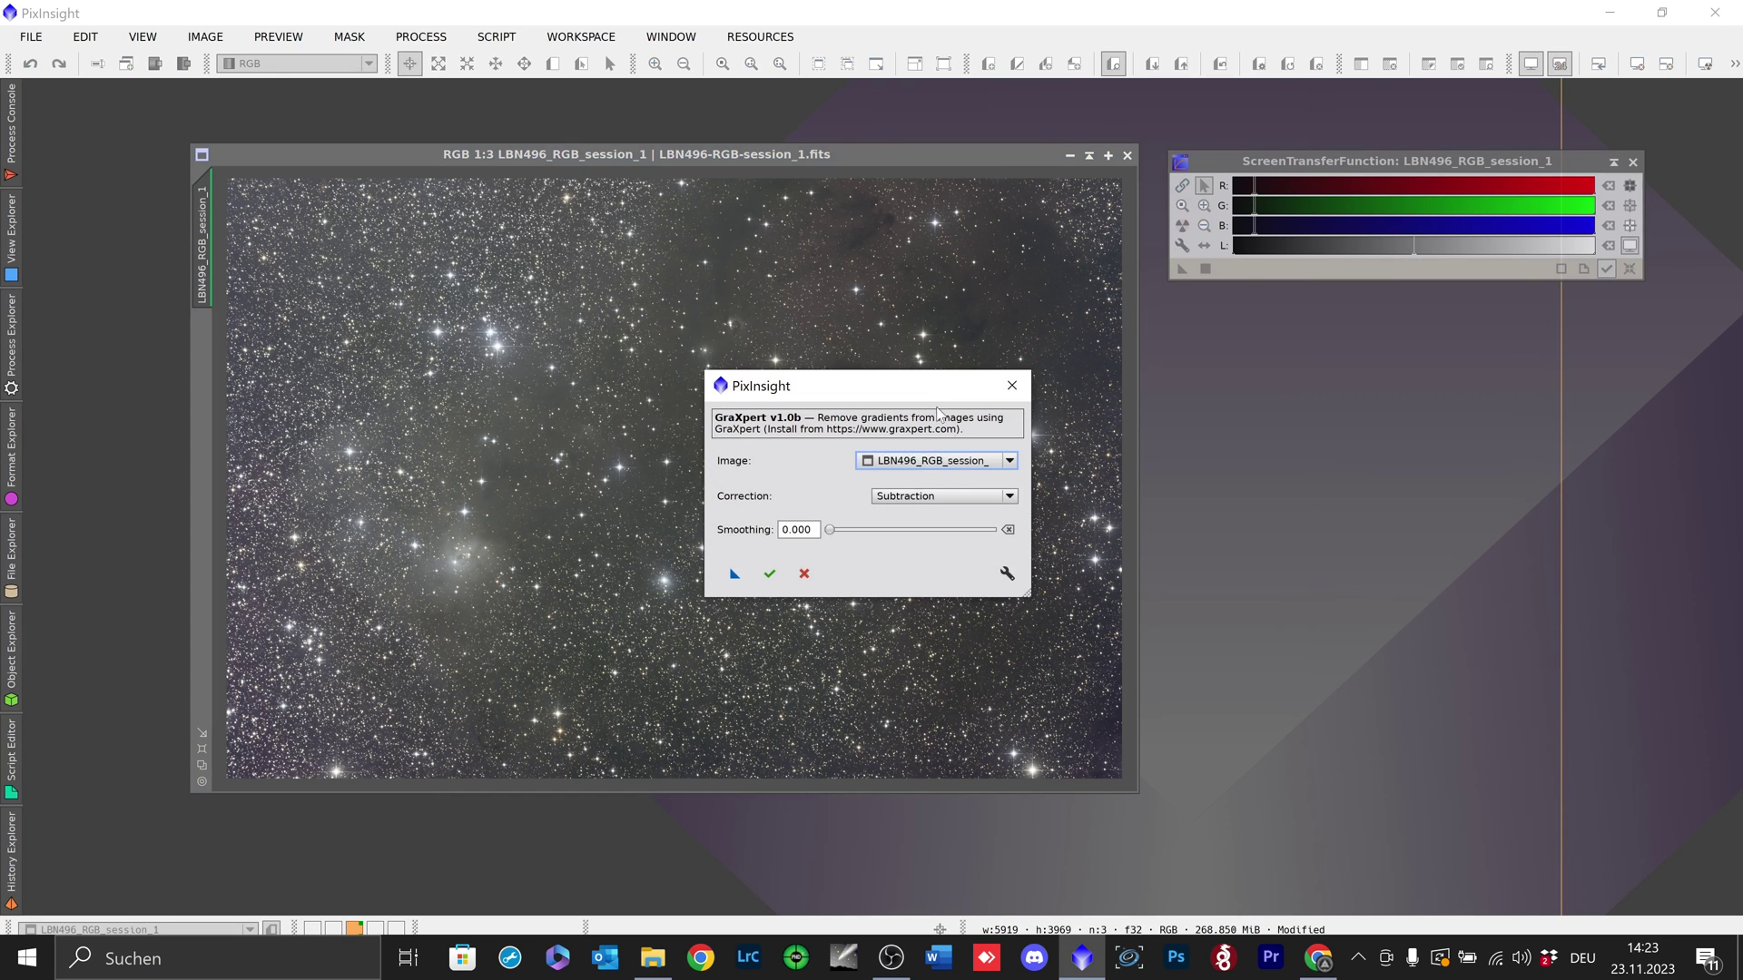
{"action": "left_click_drag", "start_coordinate": [917, 389], "coordinate": [1068, 277]}
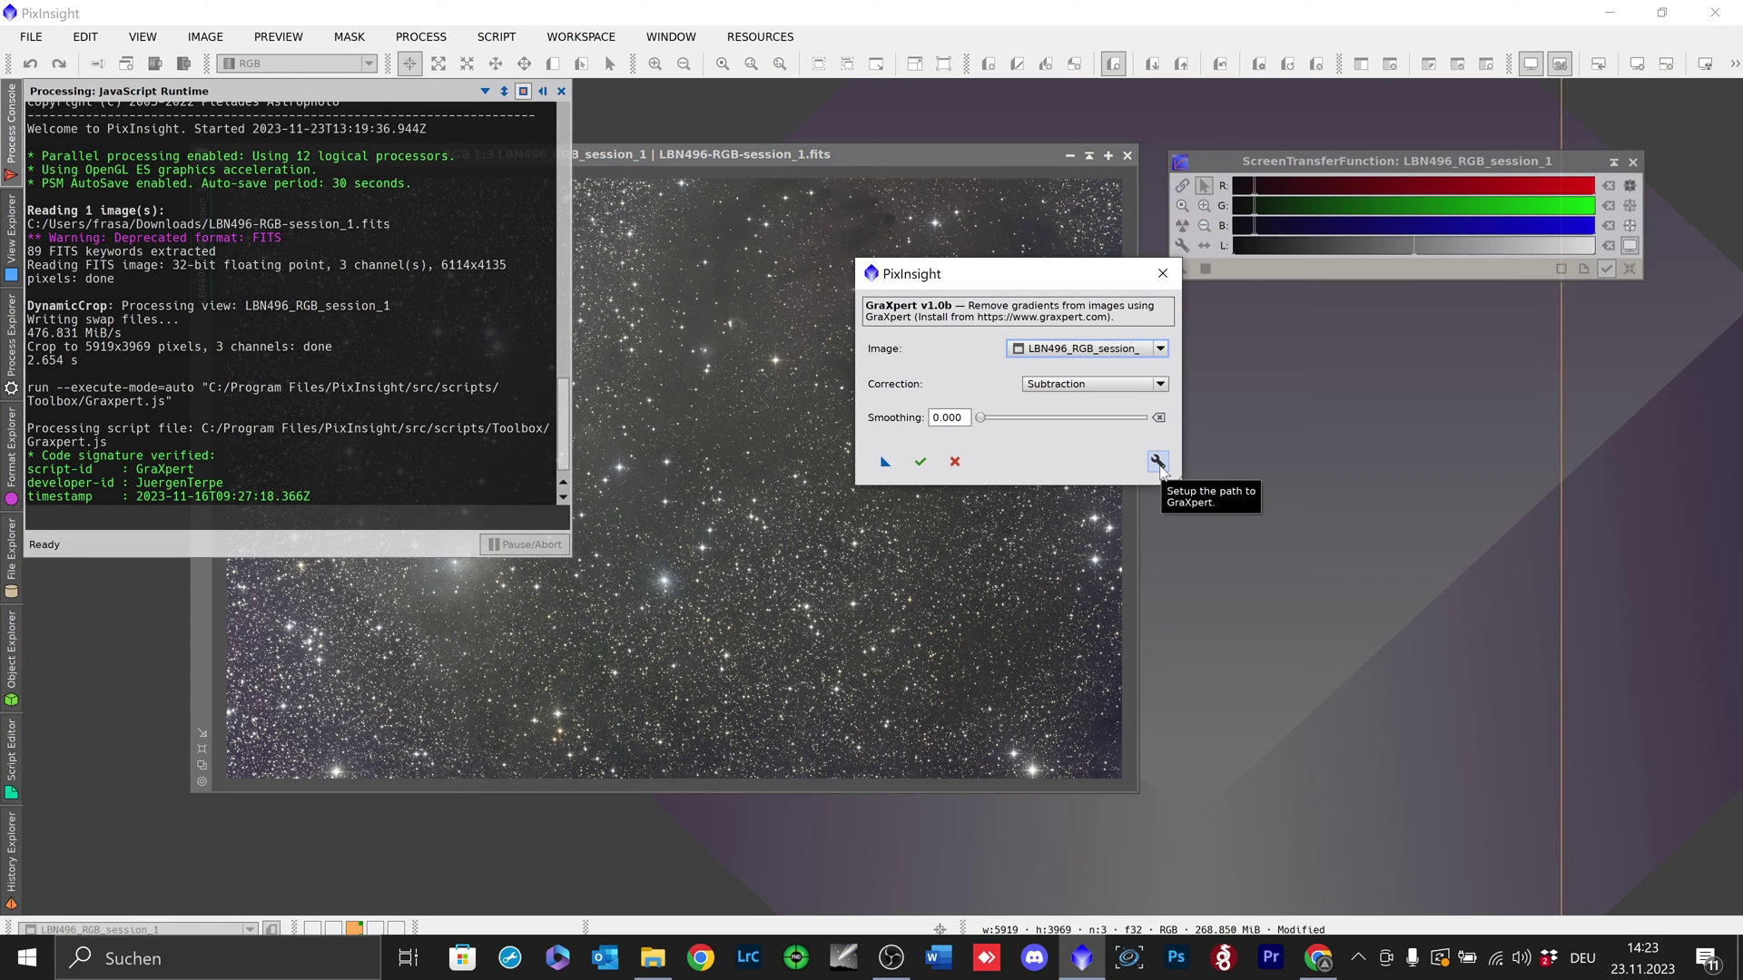
- Set the GraXpert application path to GraXpert-win64 in the Downloads folder
{"action": "left_click", "coordinate": [1159, 462]}
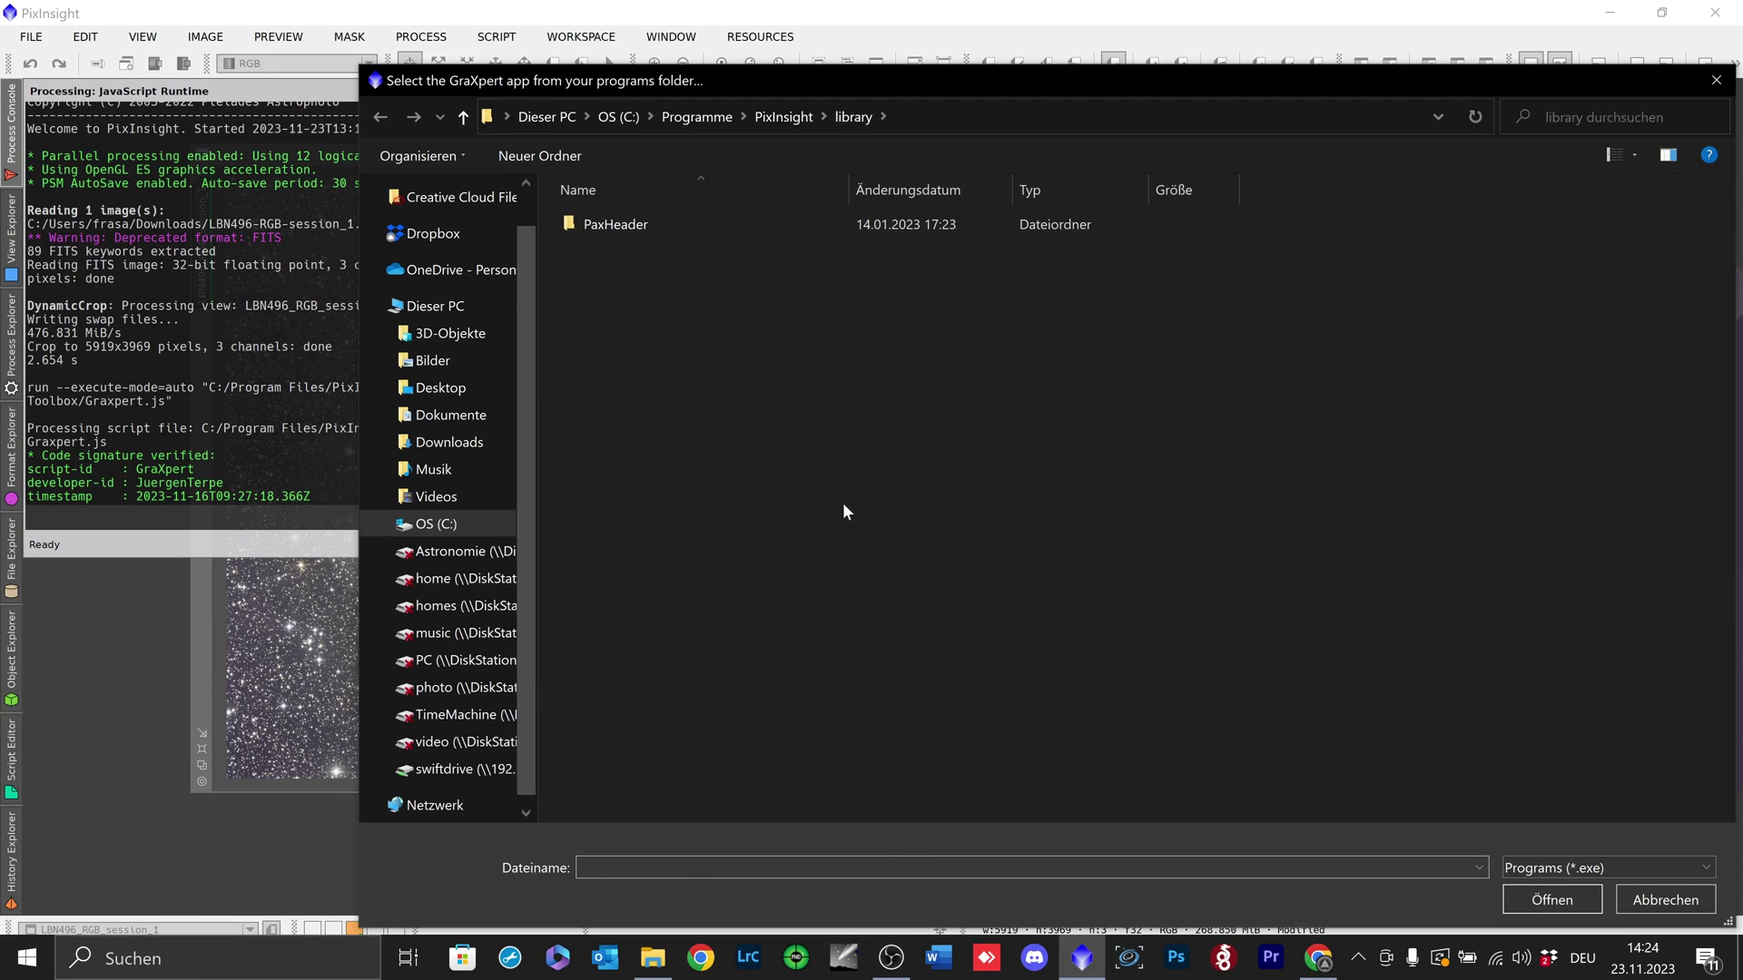
{"action": "left_click", "coordinate": [454, 444]}
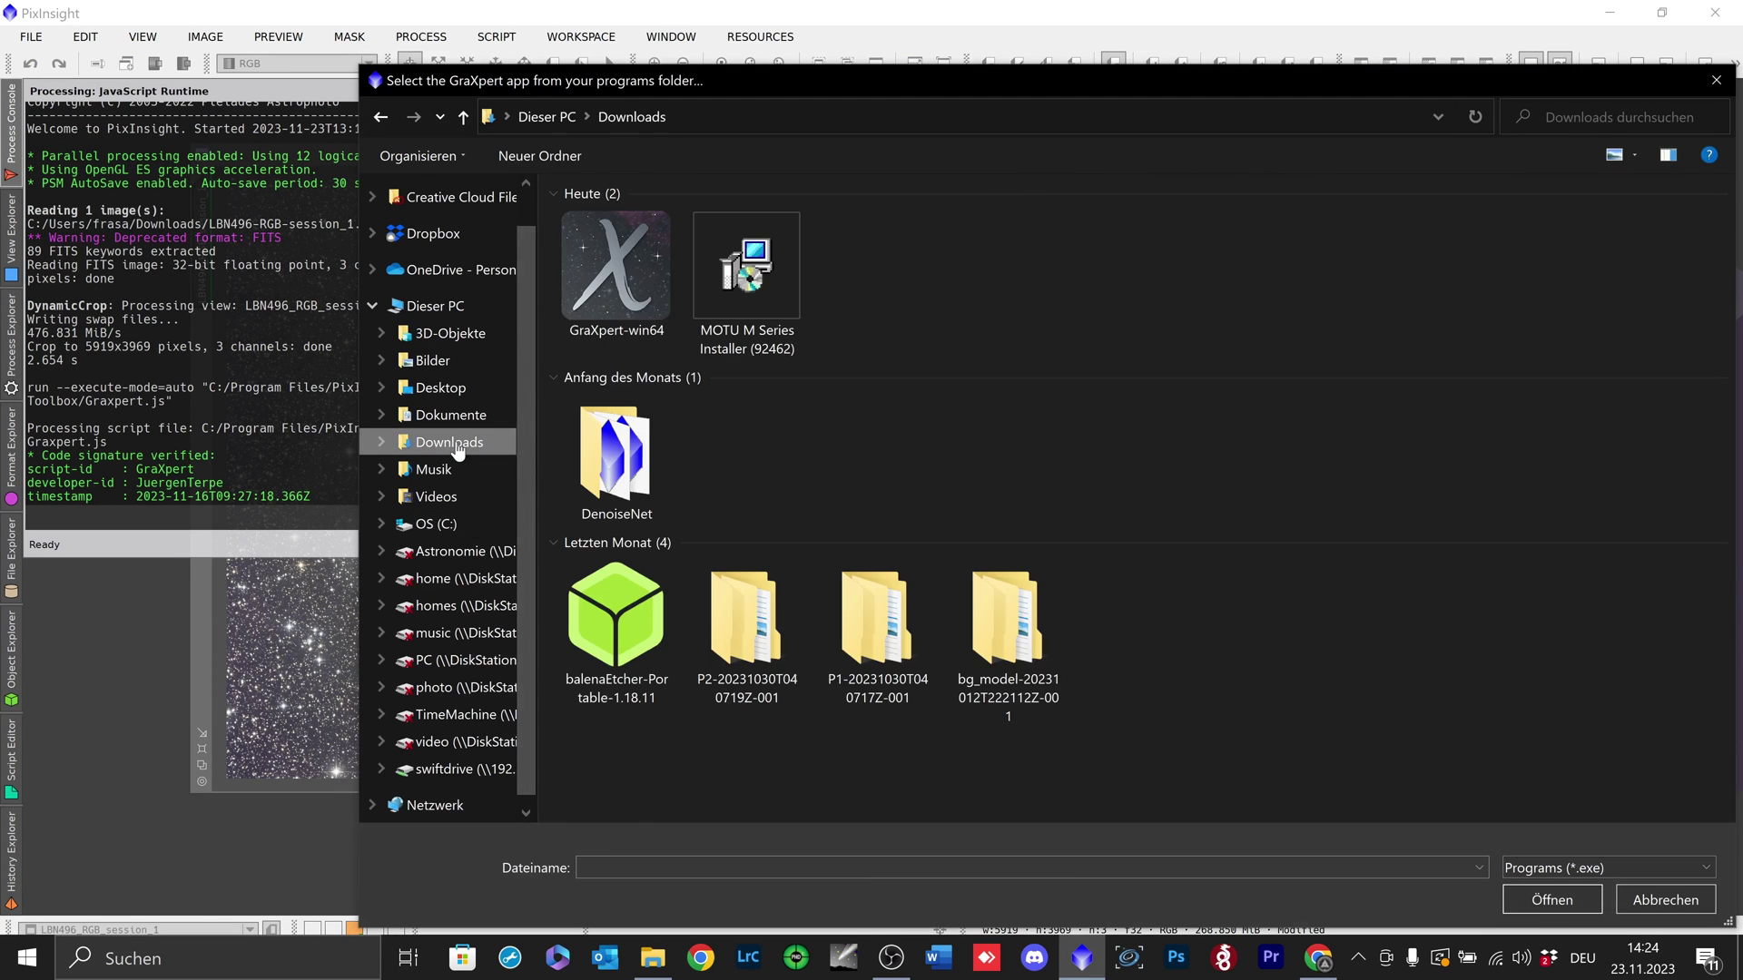
{"action": "left_click", "coordinate": [606, 303]}
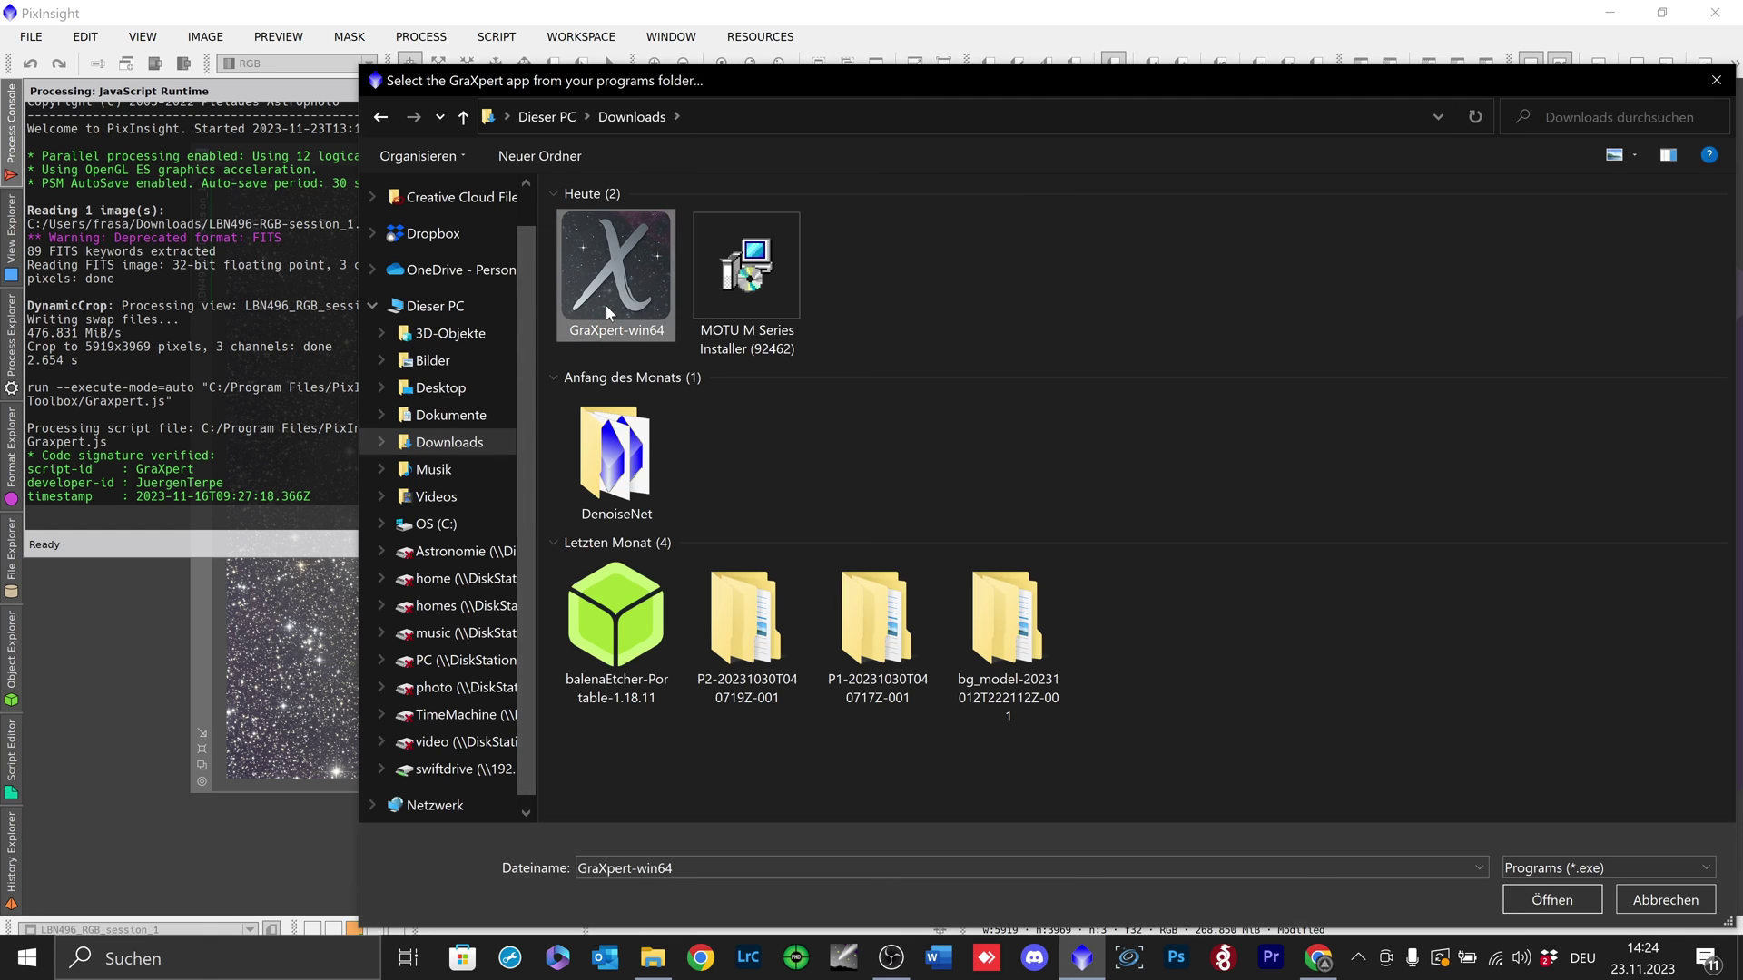
{"action": "left_click", "coordinate": [1552, 900]}
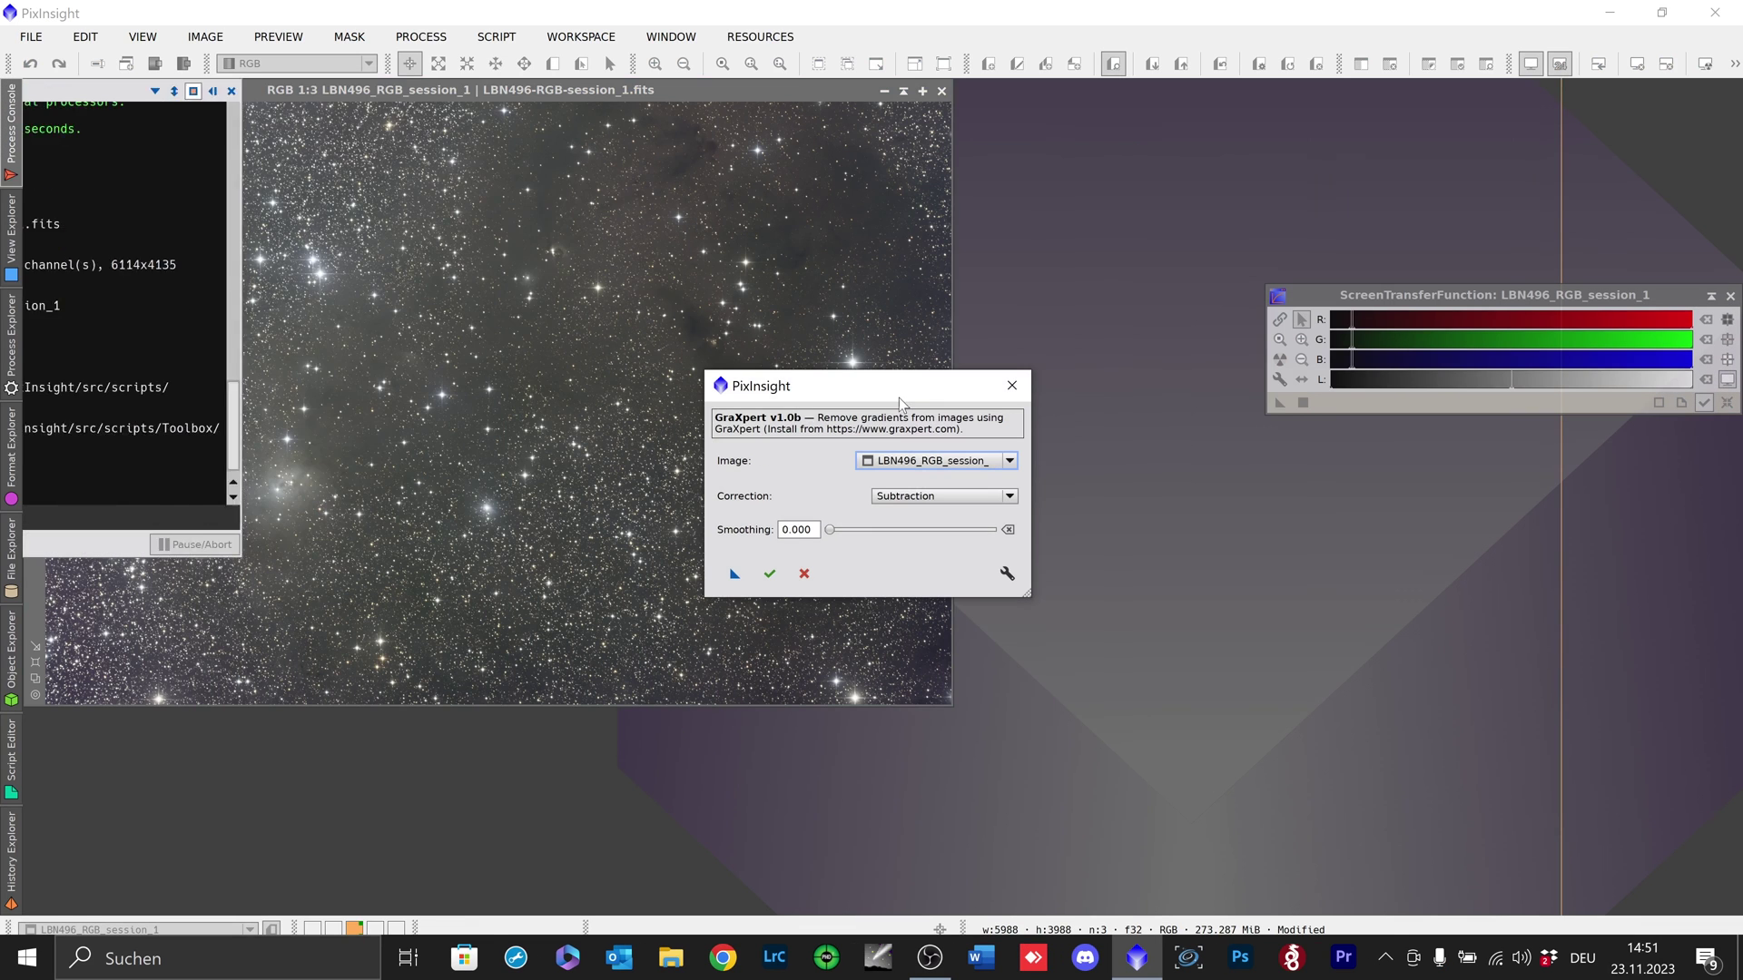
- Run GraXpert on LBN496_RGB_session_1 with Subtraction correction and 0.000 smoothing
{"action": "left_click_drag", "start_coordinate": [891, 398], "coordinate": [1184, 490]}
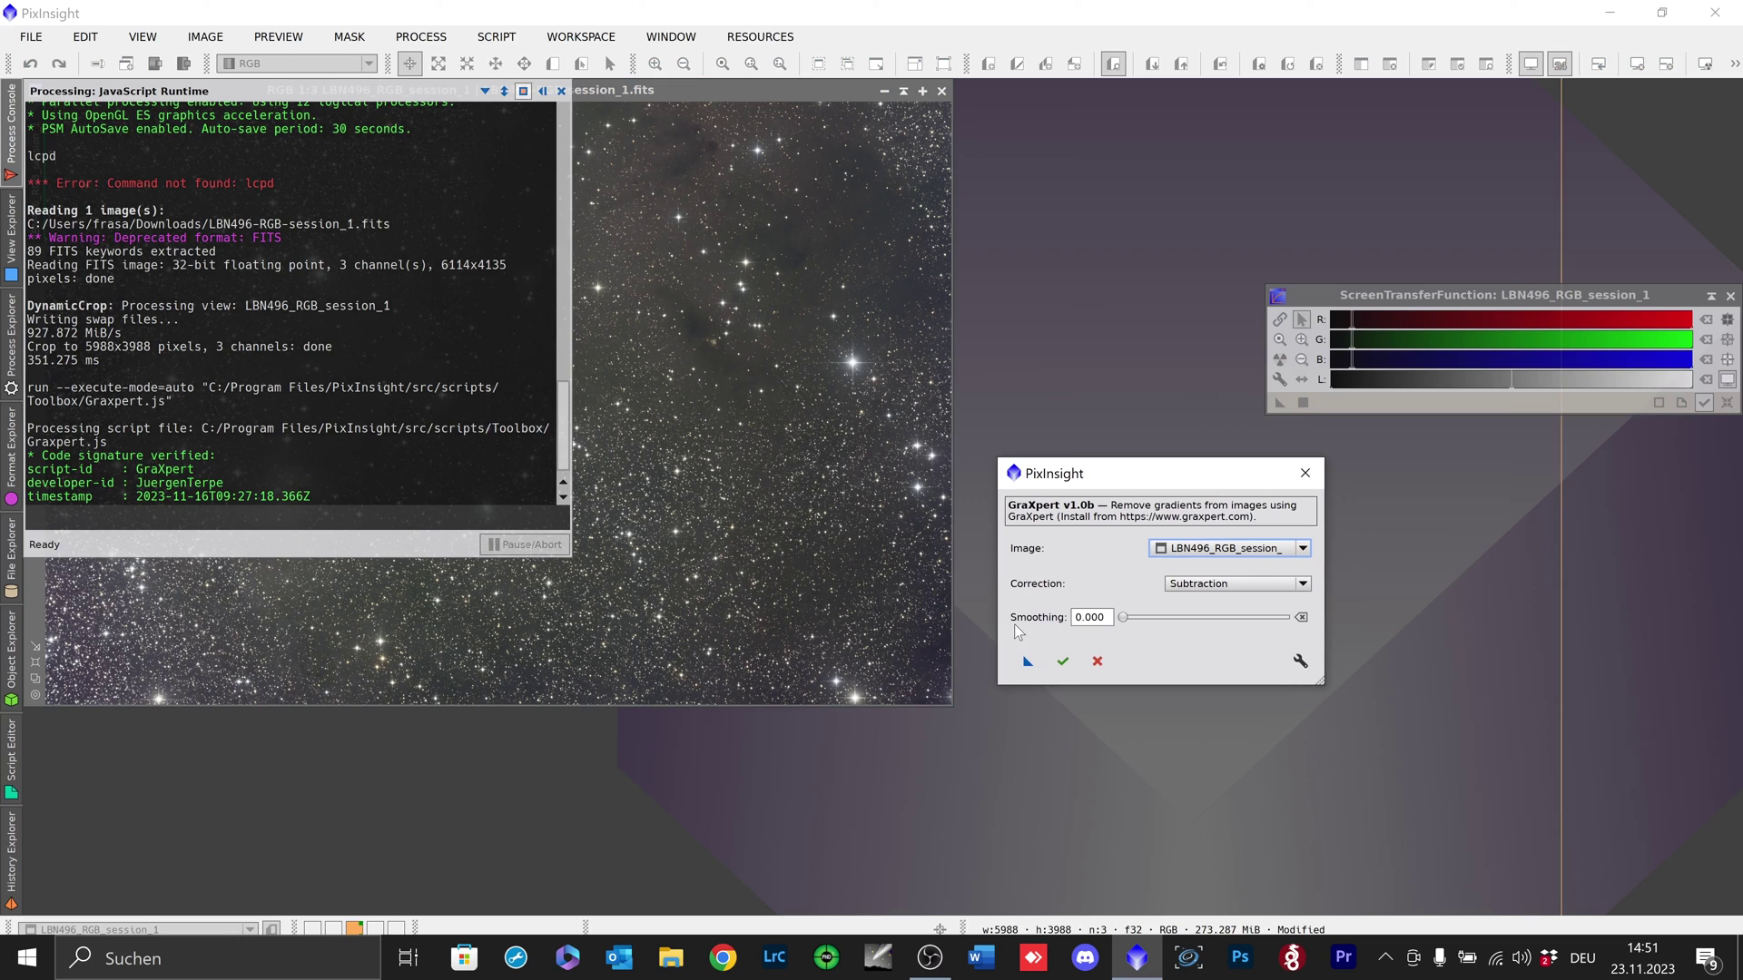
{"action": "left_click", "coordinate": [1303, 585]}
{"action": "left_click", "coordinate": [1304, 588]}
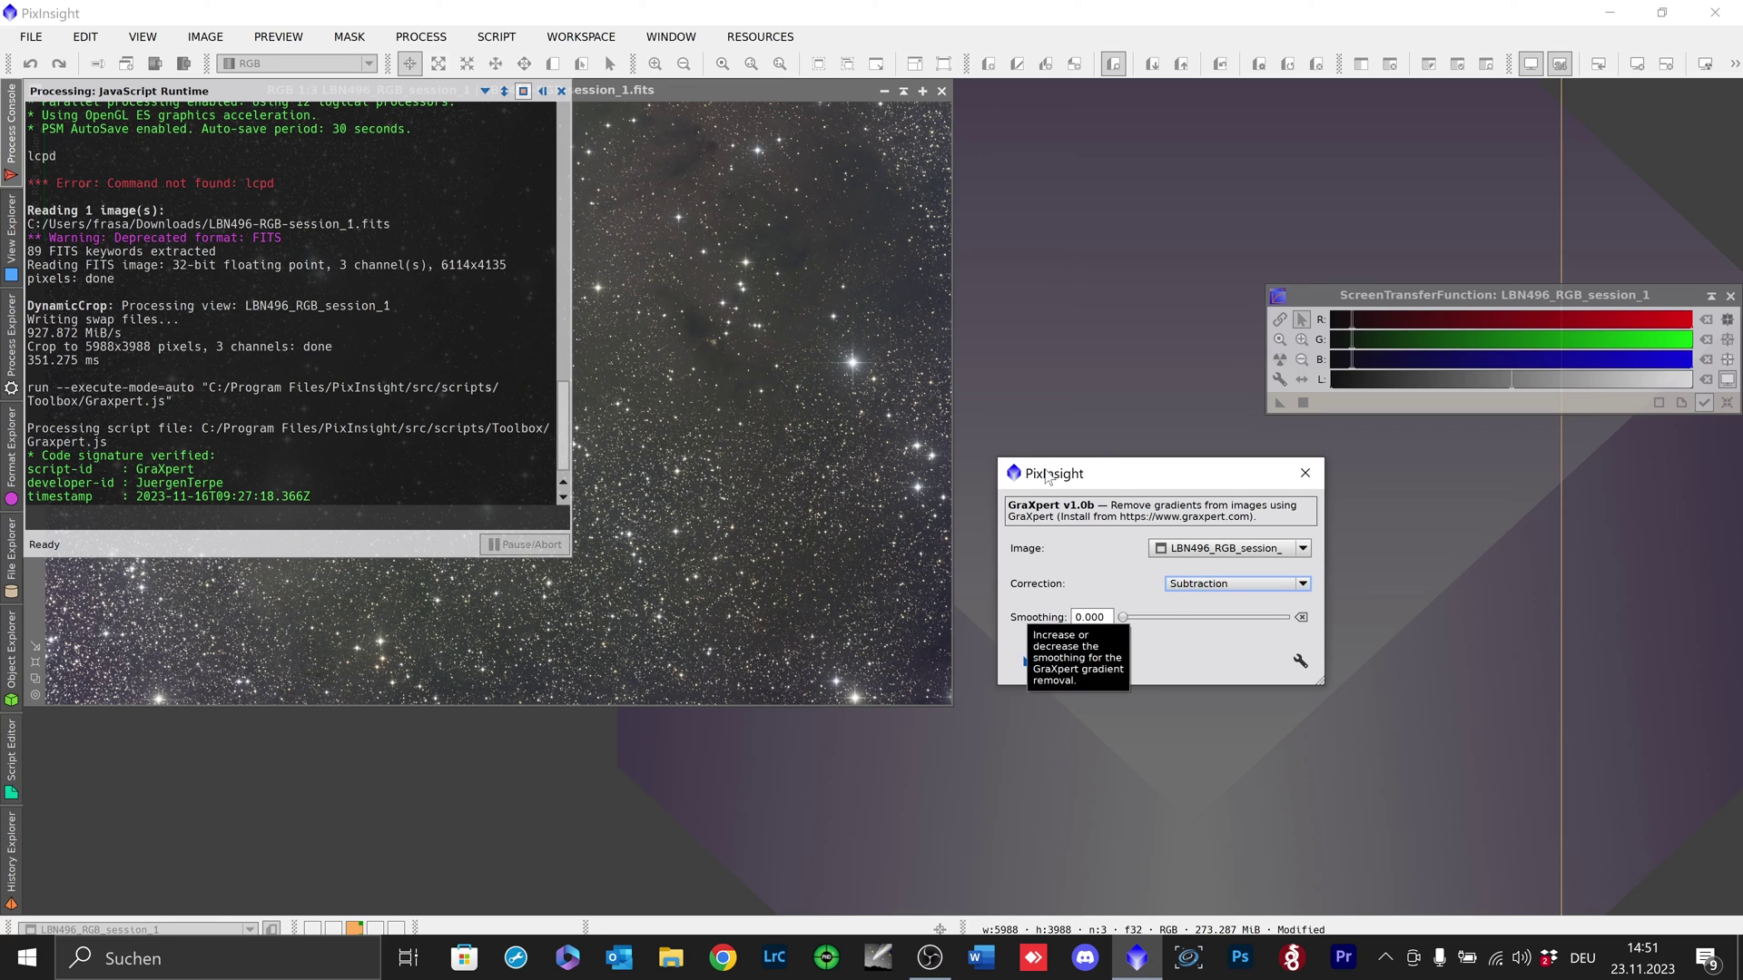
{"action": "left_click_drag", "start_coordinate": [1108, 474], "coordinate": [1103, 437]}
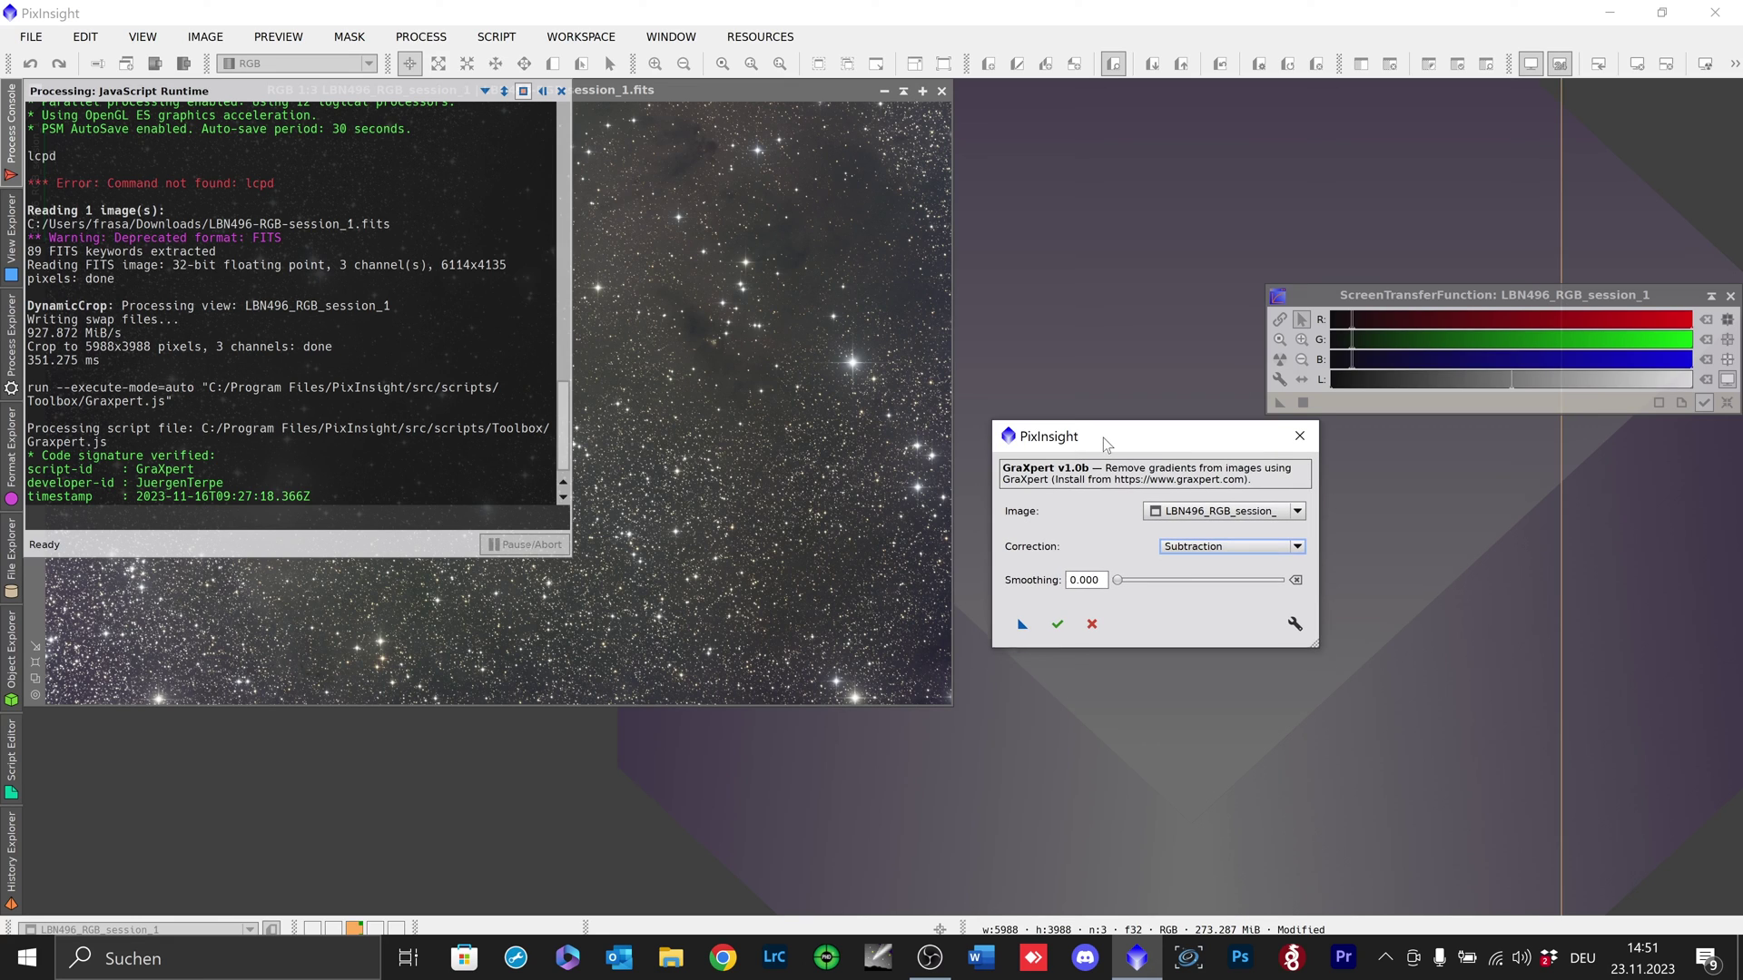
{"action": "left_click", "coordinate": [1058, 625]}
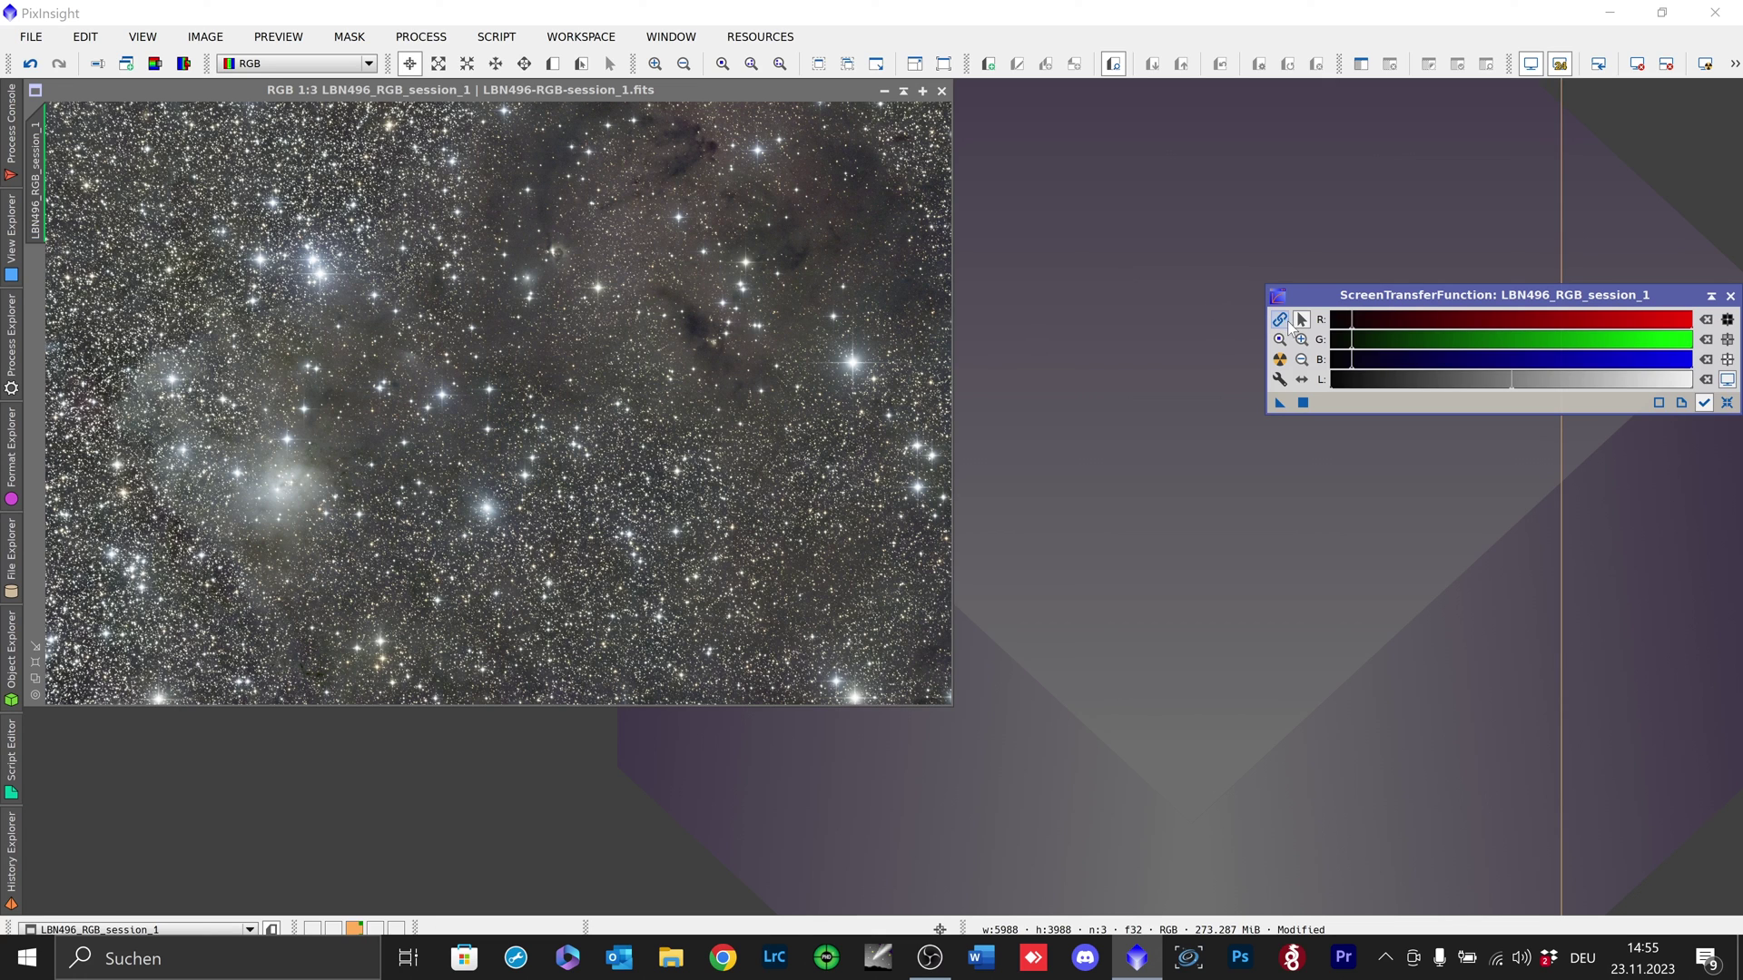
- Drag the ScreenTransferFunction panel further left beside the corrected image
{"action": "left_click_drag", "start_coordinate": [1405, 296], "coordinate": [1240, 265]}
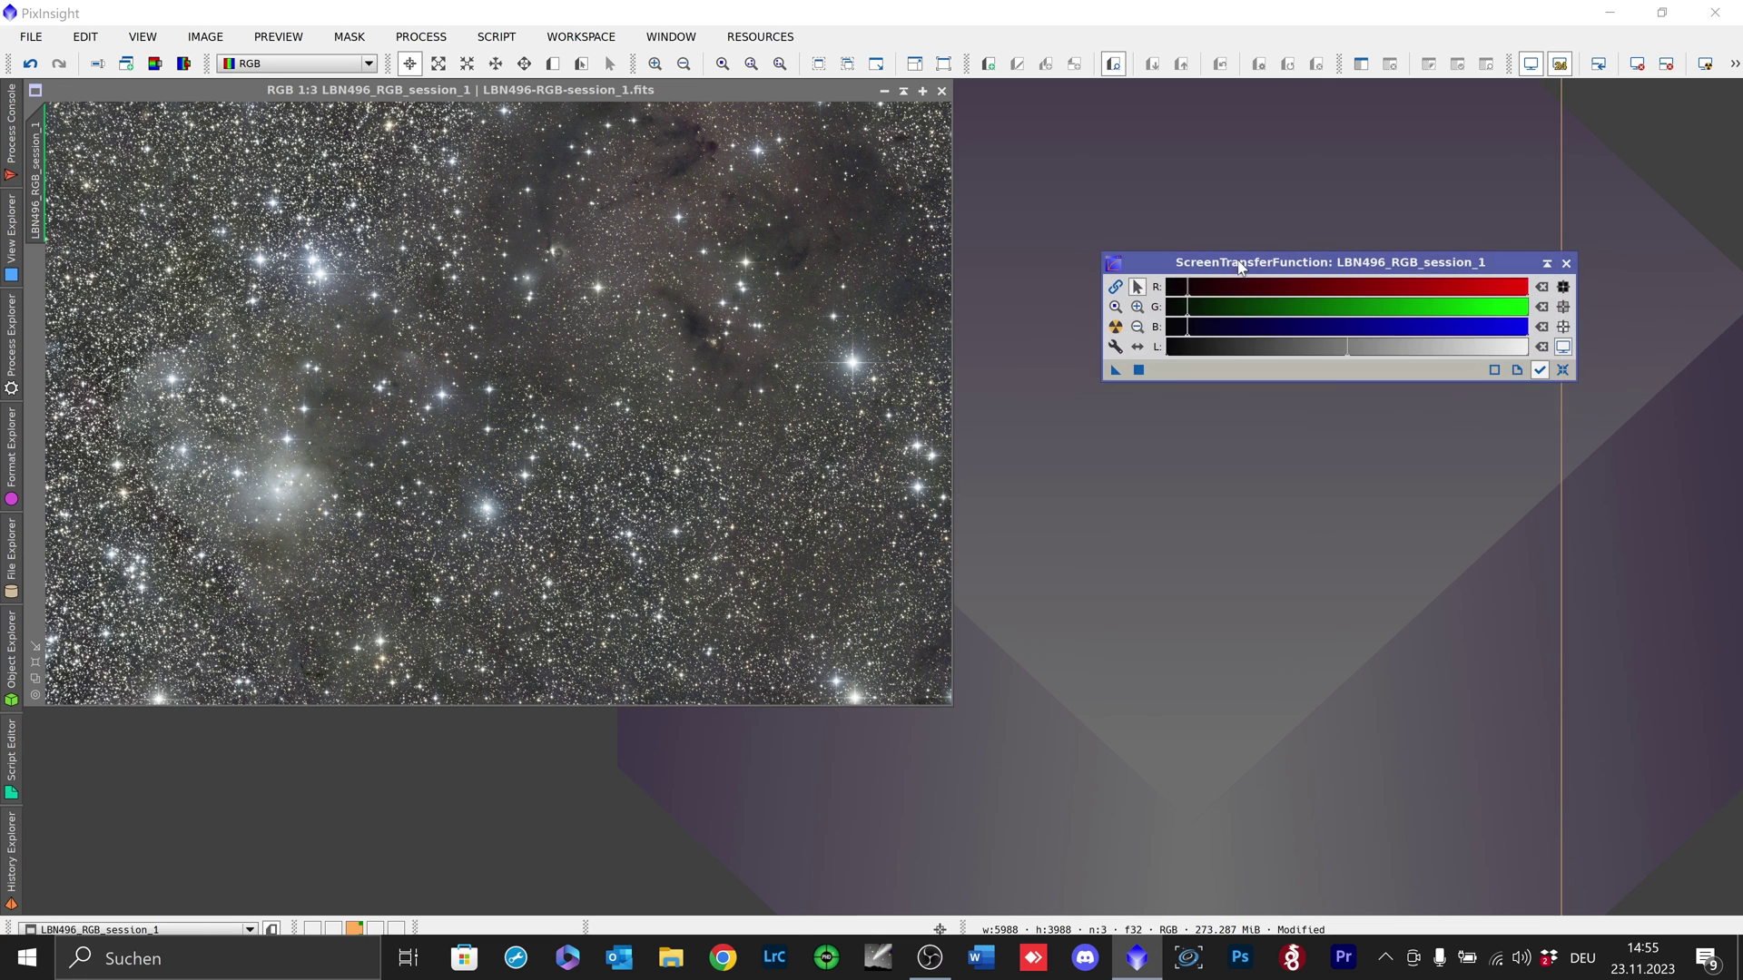